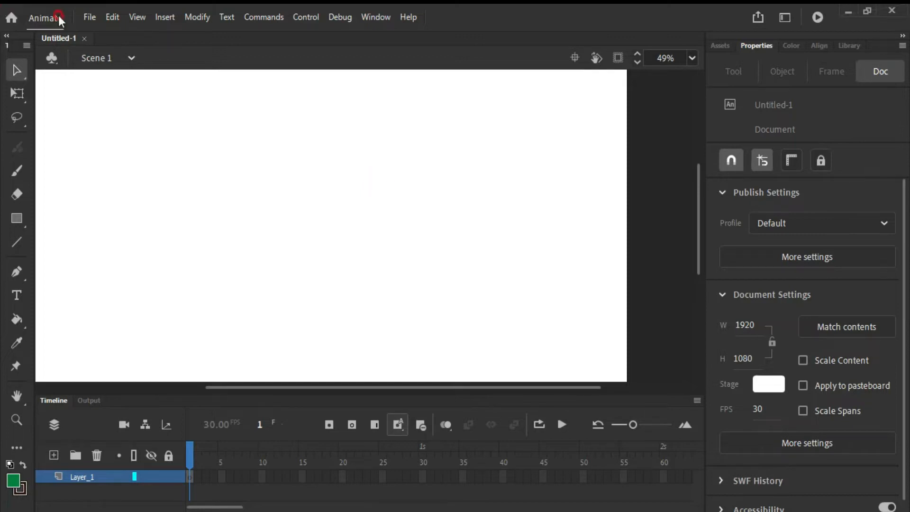
# Open the file "shyal right front straight" from the Desktop folder.
pyautogui.click(92, 21)
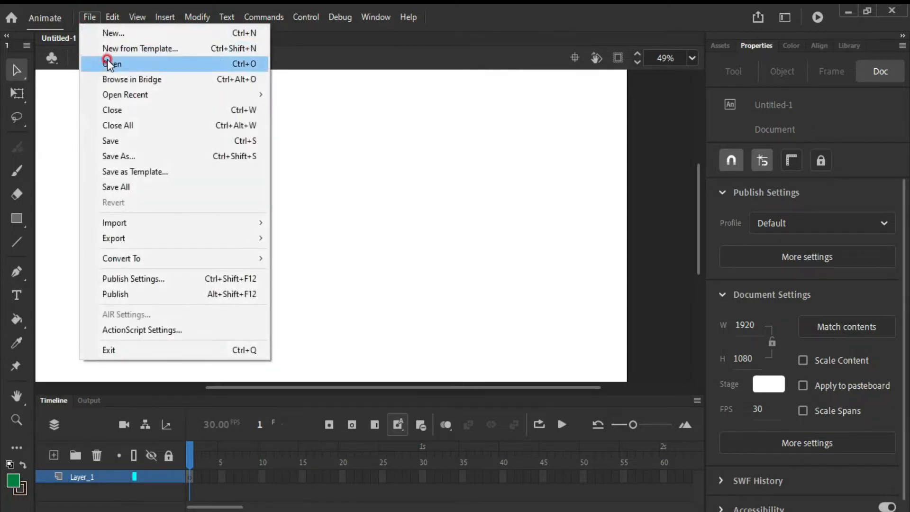
pyautogui.click(107, 64)
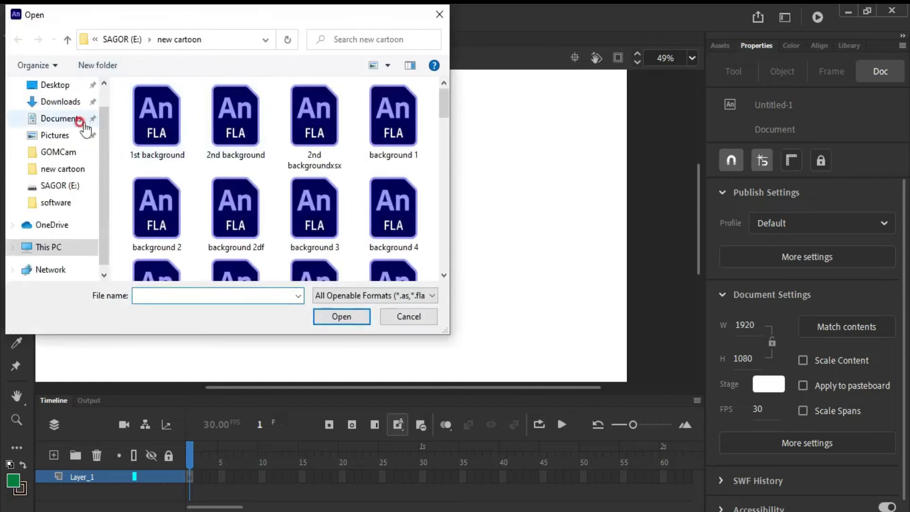
pyautogui.click(63, 85)
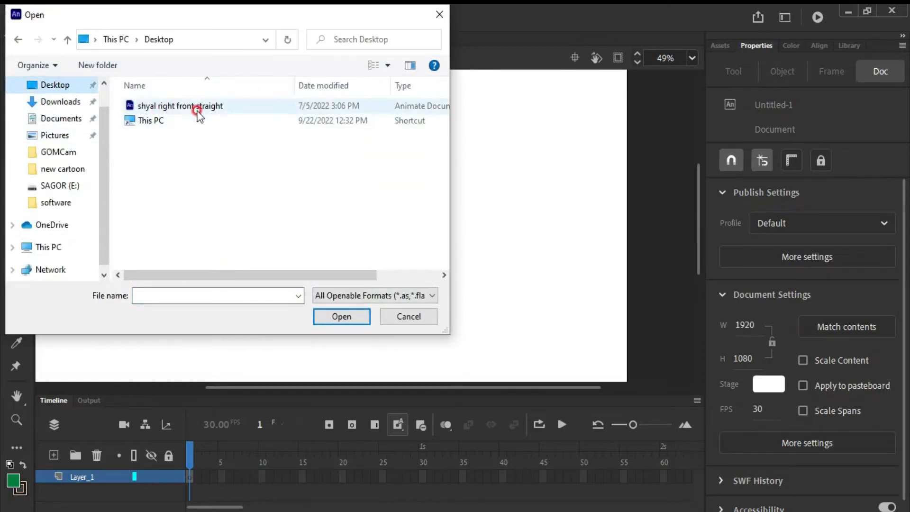
pyautogui.click(179, 108)
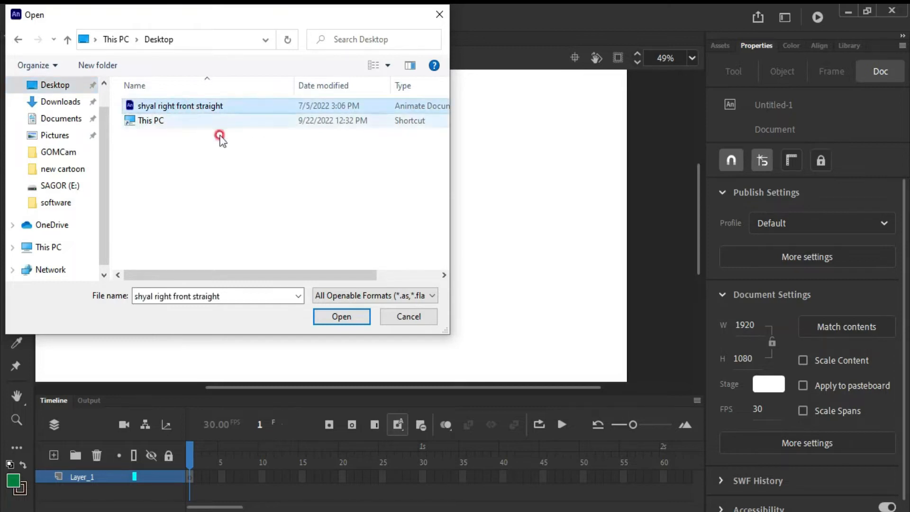
pyautogui.click(333, 317)
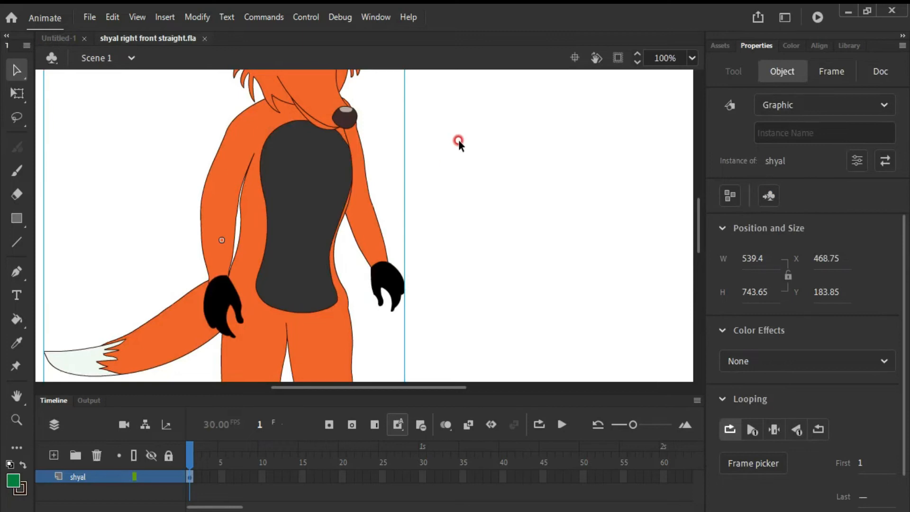
# Examine the fox character on the stage, both as a full figure and close up around the head.
pyautogui.scroll(-3, 460, 141)
pyautogui.scroll(3, 373, 126)
pyautogui.scroll(-3, 434, 208)
pyautogui.scroll(2, 386, 189)
pyautogui.scroll(3, 386, 188)
pyautogui.scroll(-3, 308, 142)
pyautogui.scroll(3, 350, 149)
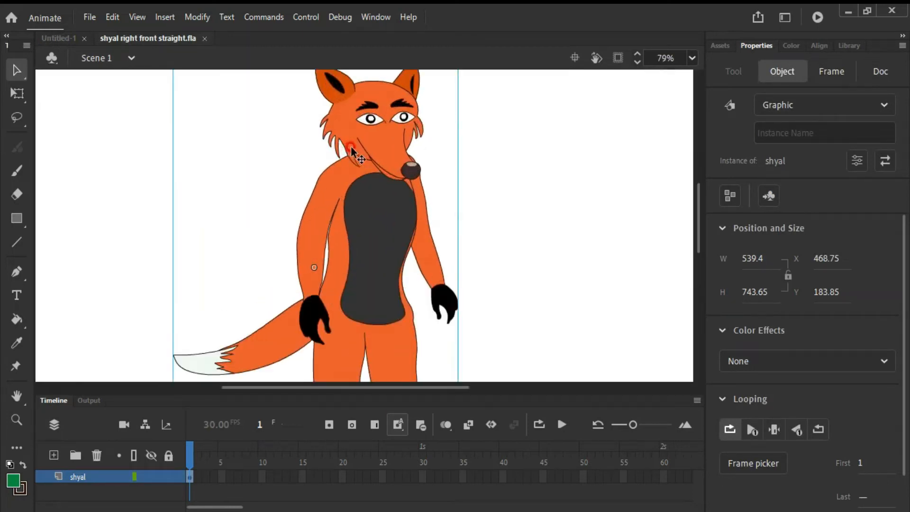
pyautogui.scroll(-3, 350, 149)
pyautogui.scroll(3, 379, 171)
pyautogui.scroll(-3, 383, 171)
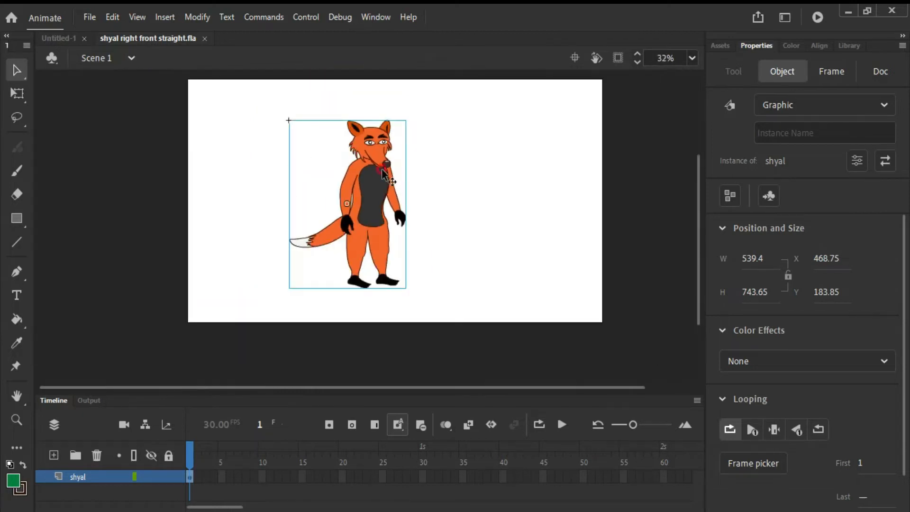
pyautogui.scroll(-3, 379, 144)
pyautogui.scroll(3, 379, 147)
pyautogui.scroll(3, 368, 140)
pyautogui.scroll(-3, 368, 141)
pyautogui.scroll(3, 369, 141)
pyautogui.scroll(-3, 370, 141)
pyautogui.scroll(3, 369, 140)
pyautogui.scroll(-3, 370, 140)
pyautogui.scroll(3, 371, 142)
pyautogui.scroll(-3, 371, 149)
pyautogui.scroll(3, 372, 153)
pyautogui.scroll(-3, 373, 154)
pyautogui.scroll(3, 374, 154)
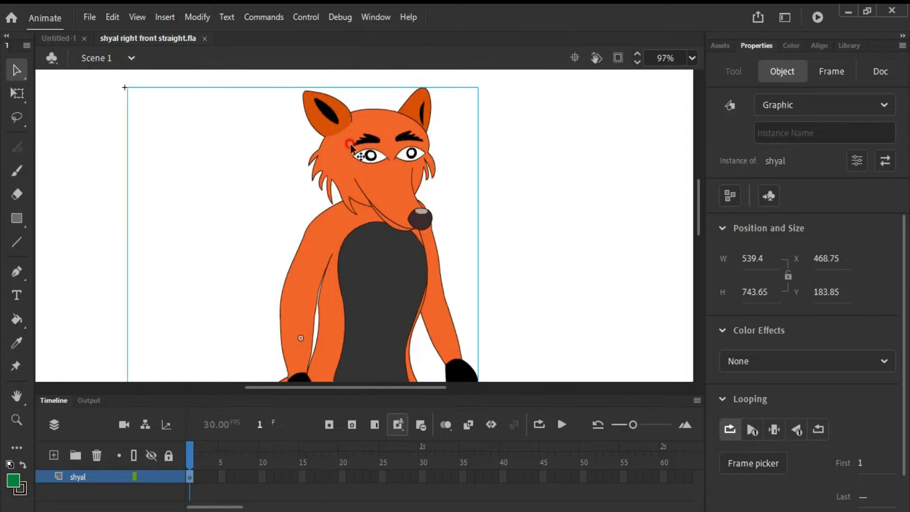
pyautogui.scroll(-3, 420, 106)
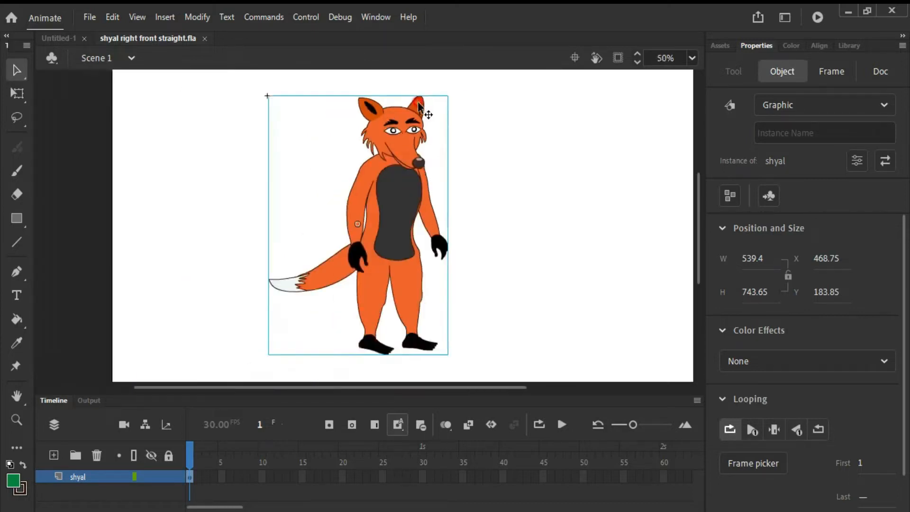
pyautogui.scroll(2, 419, 106)
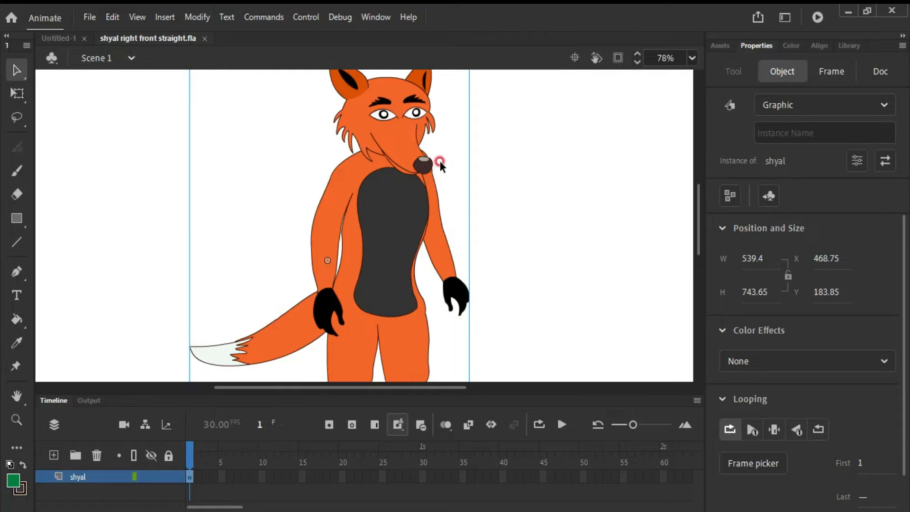
# Open the fox's shyal graphic symbol for editing.
pyautogui.click(769, 67)
pyautogui.doubleClick(421, 155)
pyautogui.scroll(-3, 425, 188)
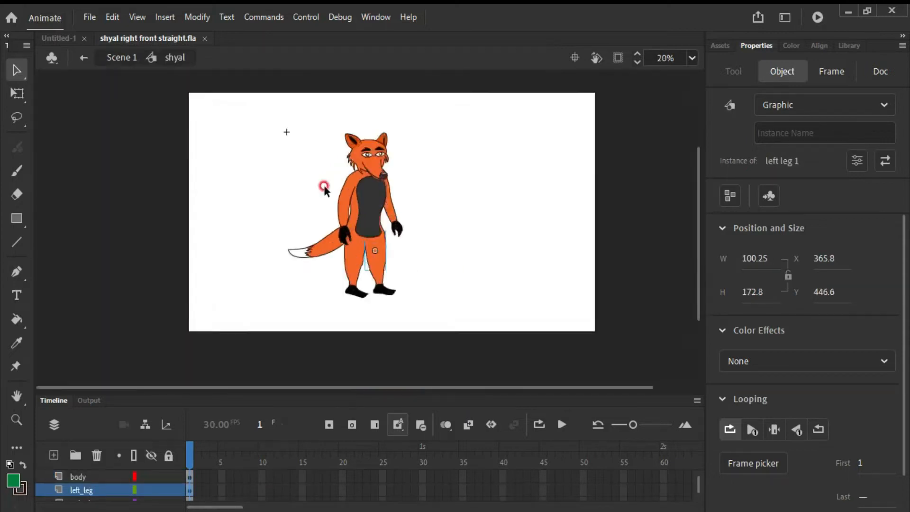
# Inspect the fox's separate parts by selecting its leg, right hand, tail and face in turn.
pyautogui.click(352, 233)
pyautogui.click(353, 260)
pyautogui.click(357, 198)
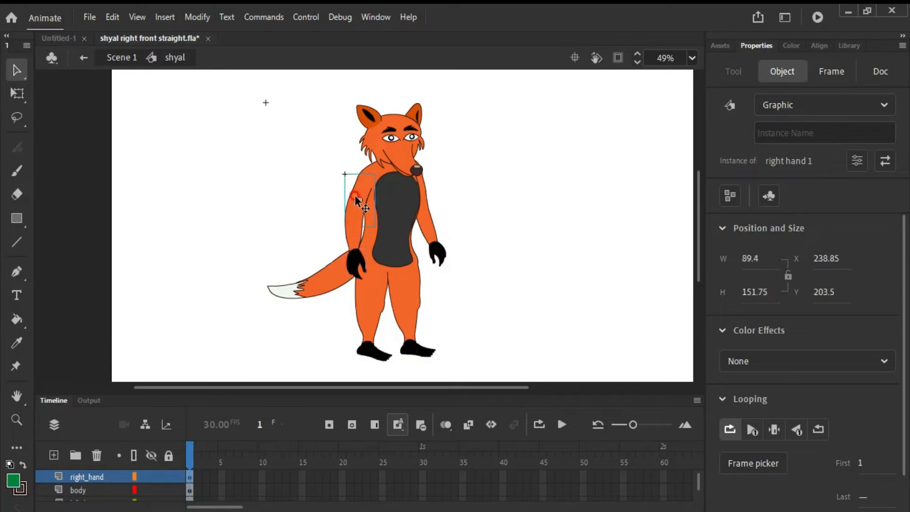
pyautogui.click(334, 279)
pyautogui.click(294, 290)
pyautogui.click(395, 127)
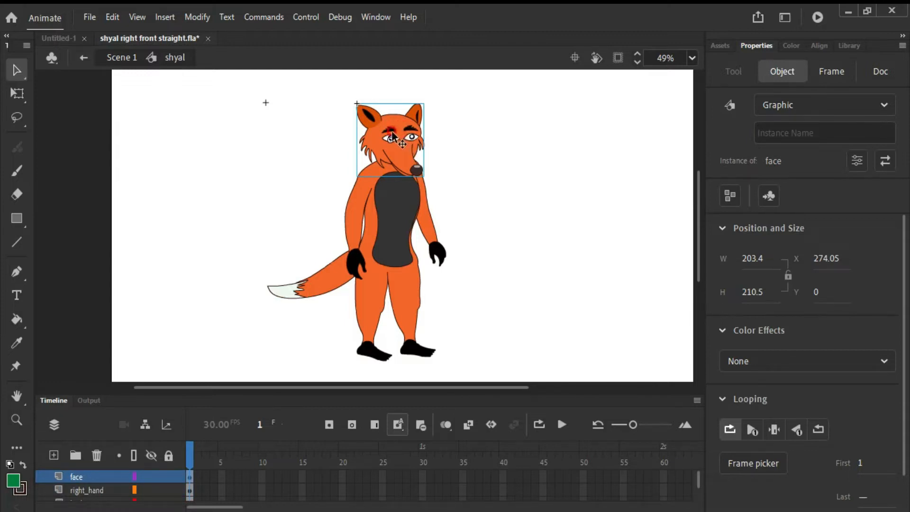
# Enlarge the timeline area enough to list all of the fox's body-part layers.
pyautogui.scroll(4, 395, 128)
pyautogui.scroll(-4, 394, 134)
pyautogui.scroll(4, 417, 156)
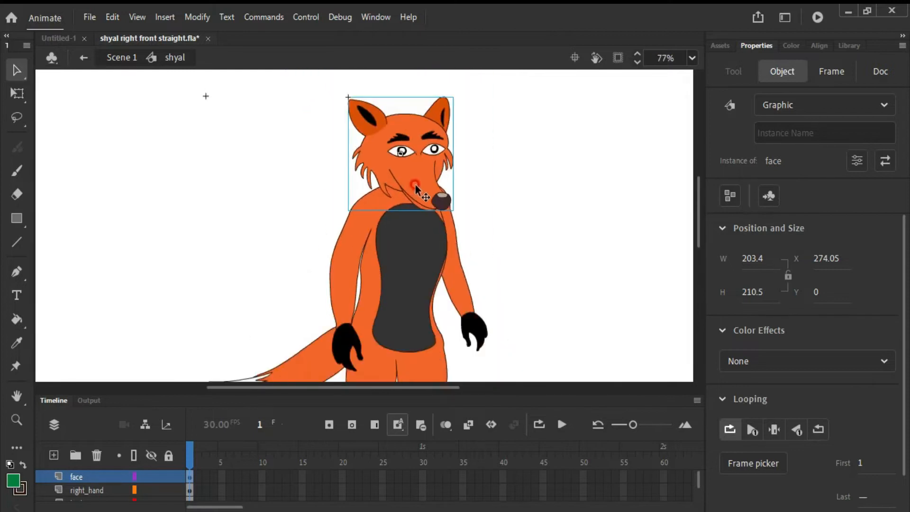
pyautogui.scroll(-2, 450, 210)
pyautogui.scroll(3, 450, 211)
pyautogui.scroll(-4, 417, 146)
pyautogui.scroll(3, 417, 145)
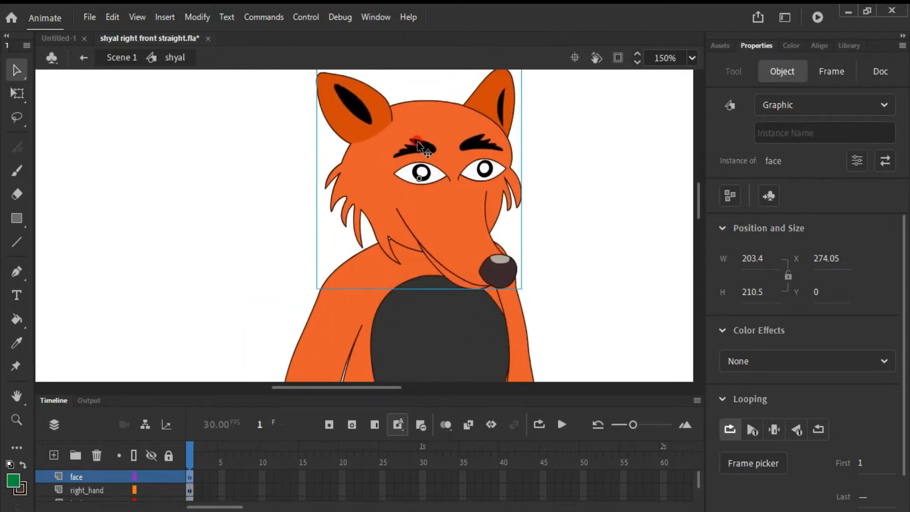
pyautogui.scroll(-3, 84, 478)
pyautogui.scroll(3, 84, 479)
pyautogui.moveTo(508, 388); pyautogui.dragTo(506, 272)
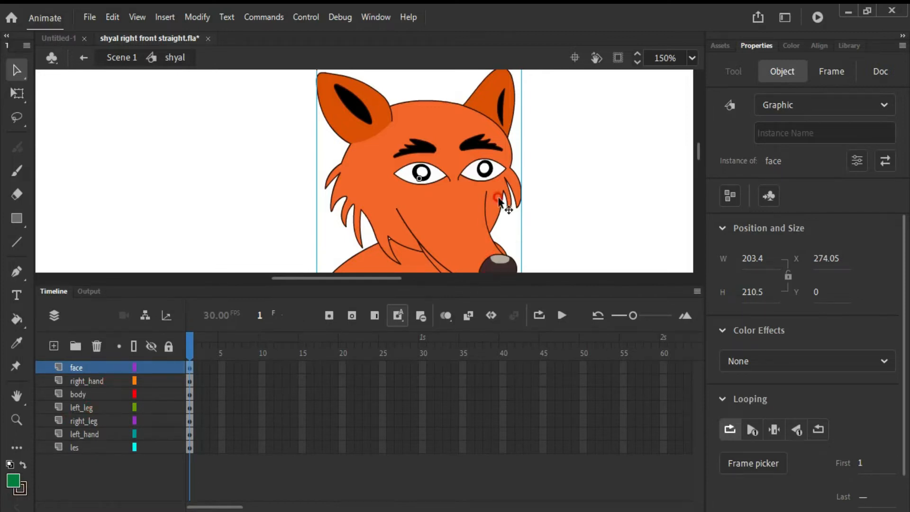
pyautogui.scroll(-3, 522, 193)
pyautogui.scroll(3, 473, 178)
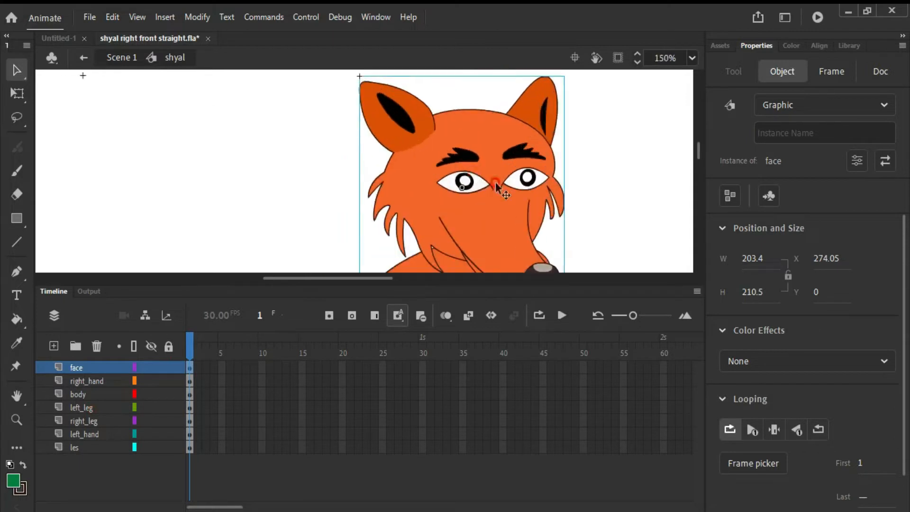
# Open the fox's face symbol for editing and select its right ear.
pyautogui.doubleClick(466, 186)
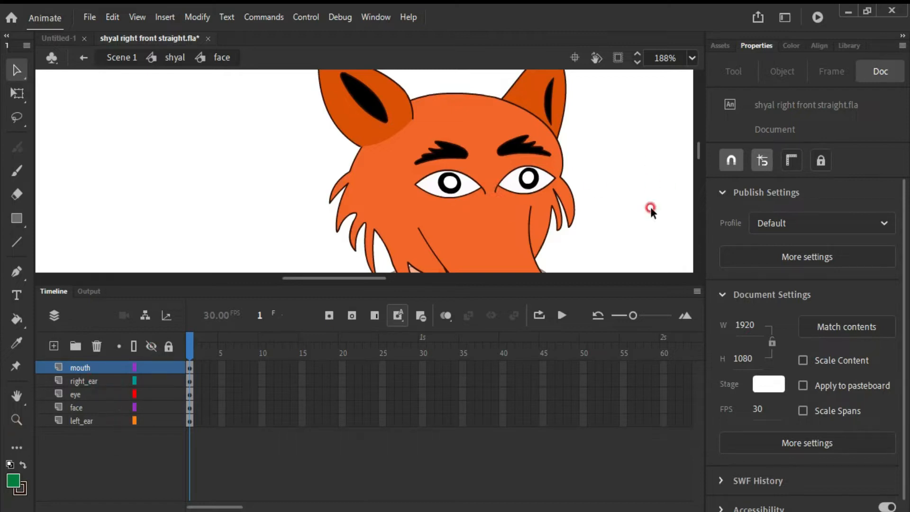
pyautogui.click(76, 381)
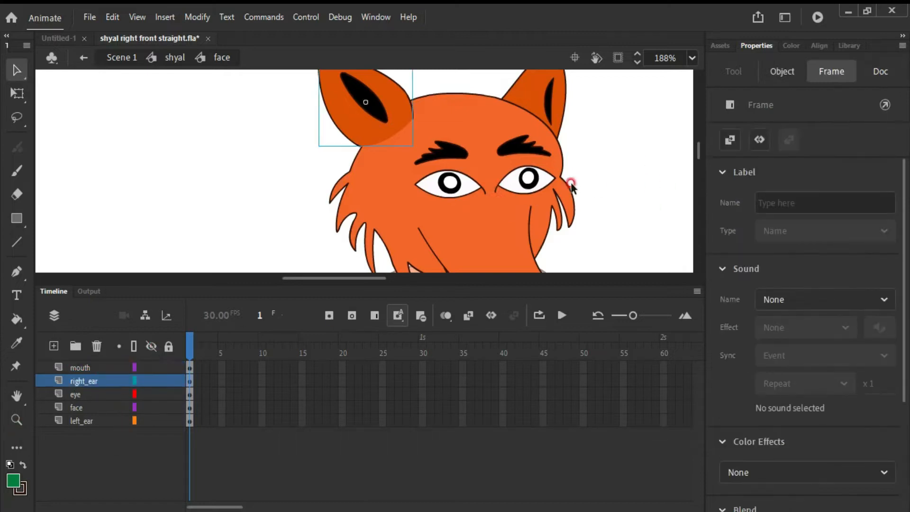
pyautogui.click(381, 130)
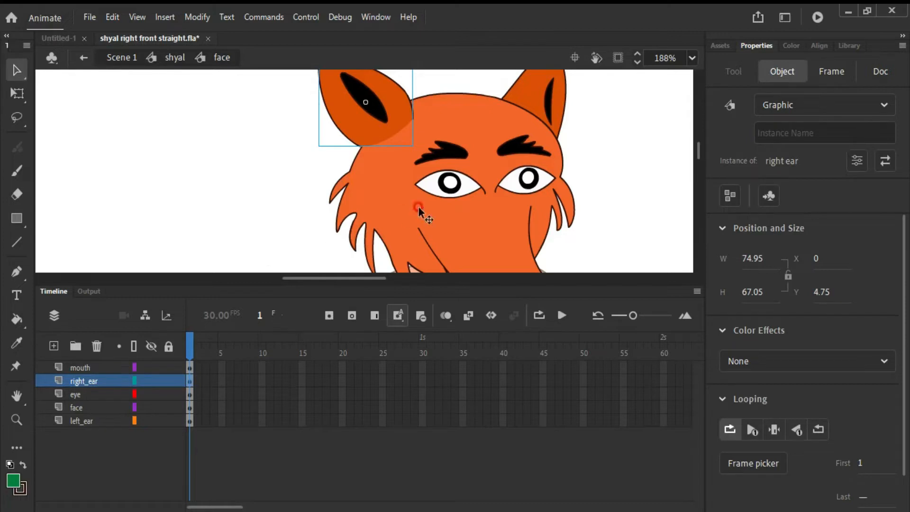
# Open the eye symbol and its nested eye 1 symbol for editing, and unlock all its layers.
pyautogui.doubleClick(468, 190)
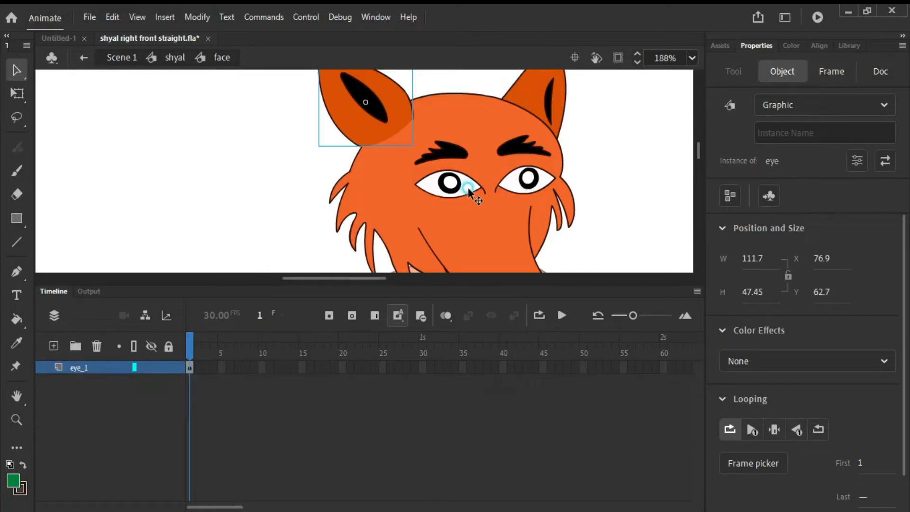
pyautogui.click(189, 363)
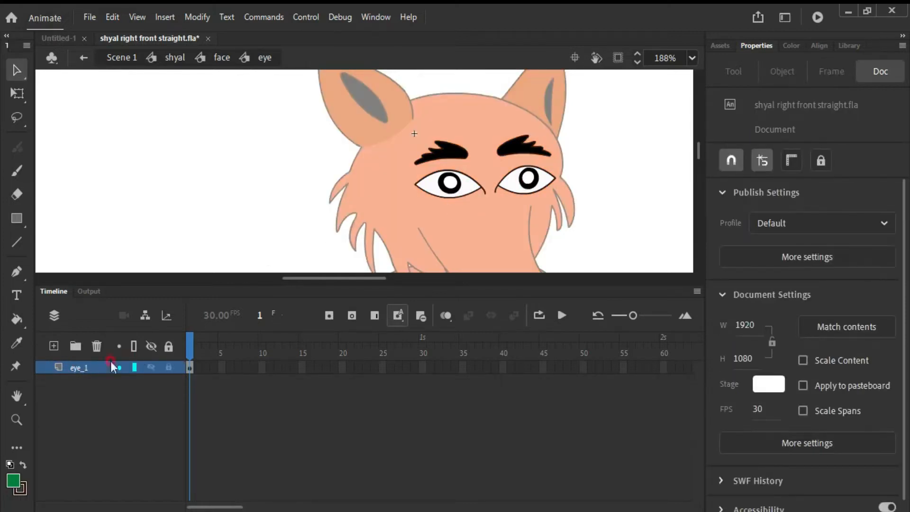
pyautogui.click(453, 189)
pyautogui.doubleClick(454, 190)
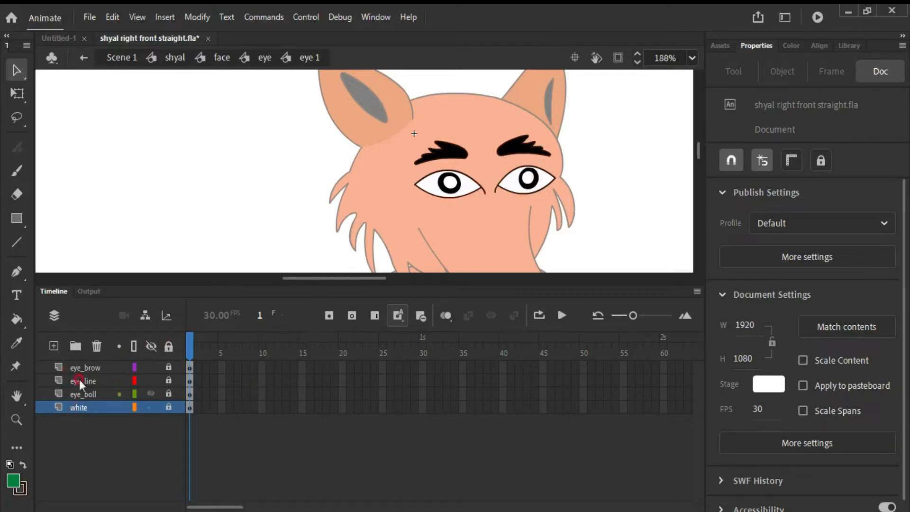
pyautogui.click(168, 347)
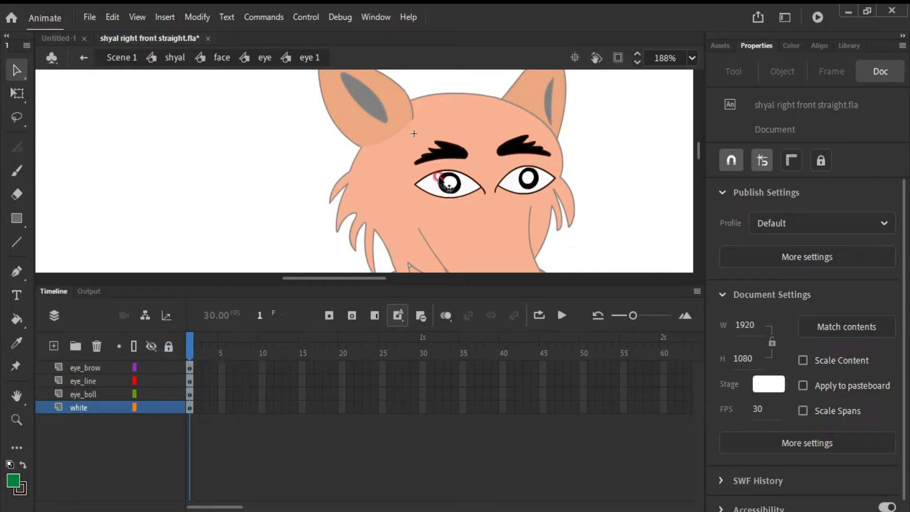
# Inspect the parts of the eyes by selecting both eyeballs, an eye white, an eyebrow and an upper eye line in turn.
pyautogui.click(447, 182)
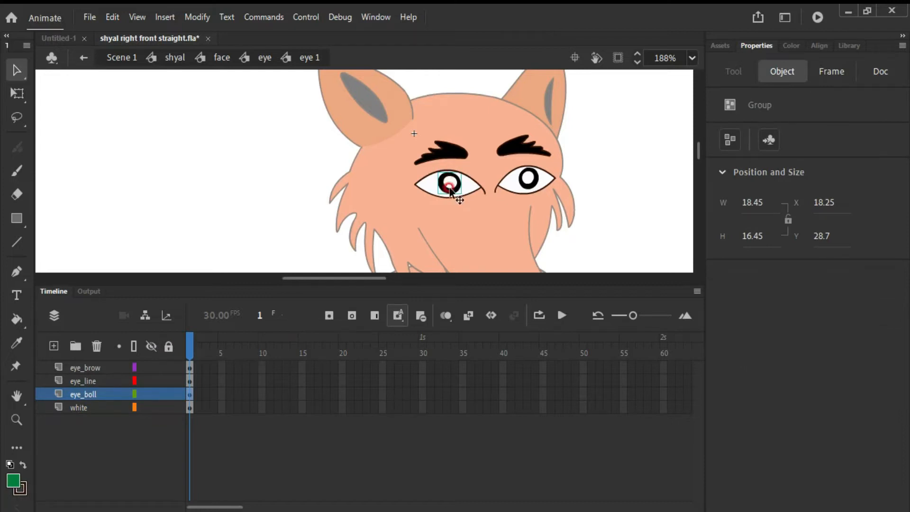
pyautogui.click(528, 180)
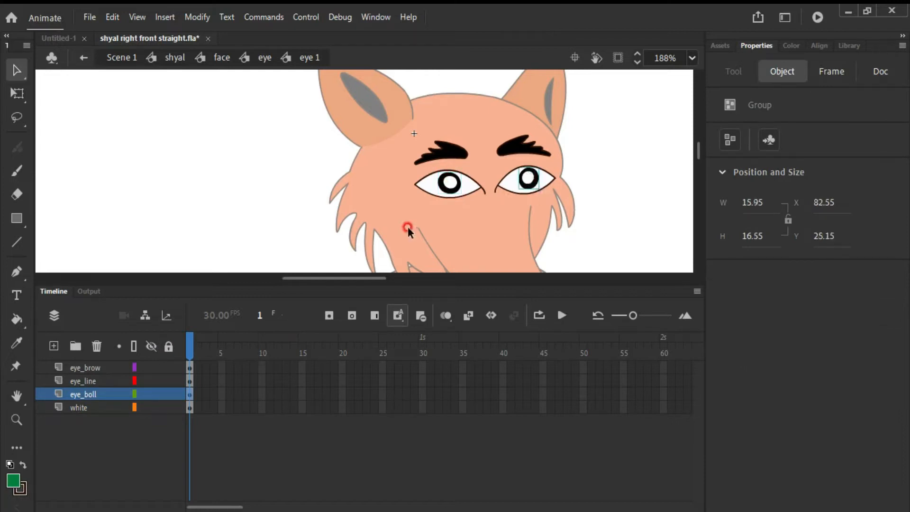
pyautogui.click(432, 192)
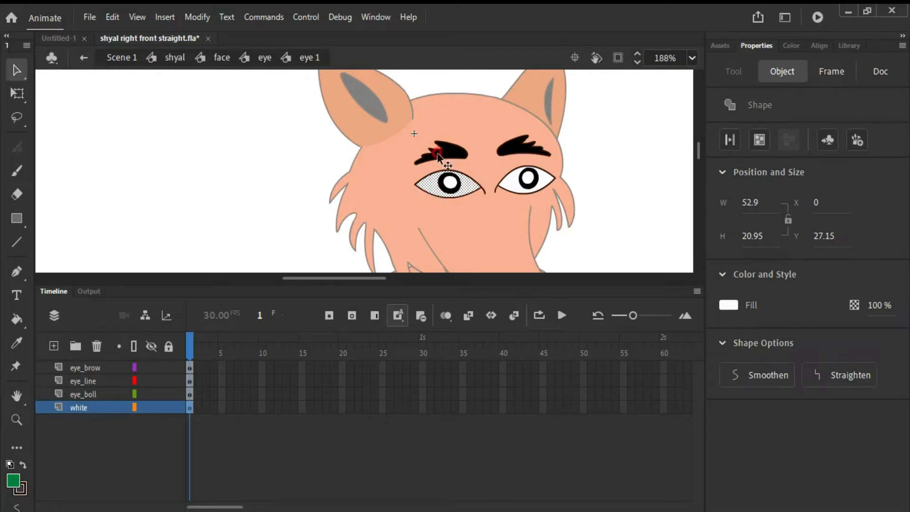
pyautogui.click(439, 152)
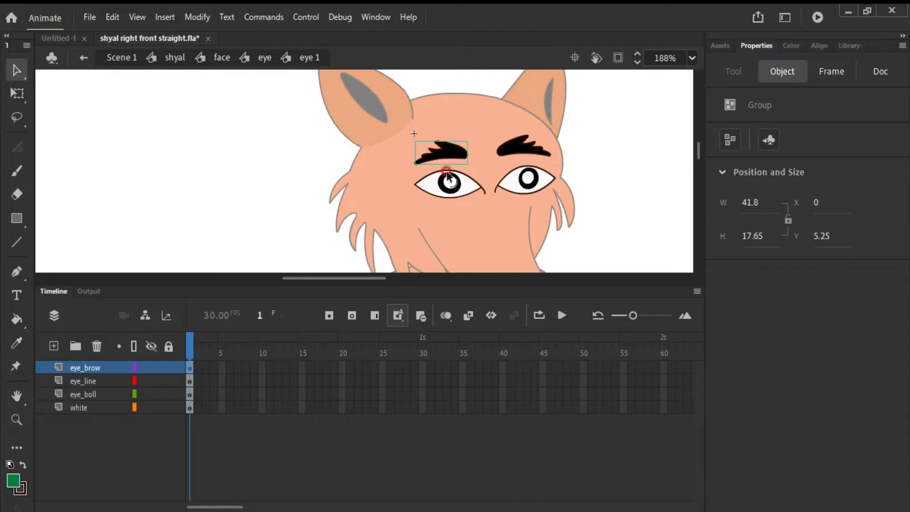
pyautogui.click(448, 169)
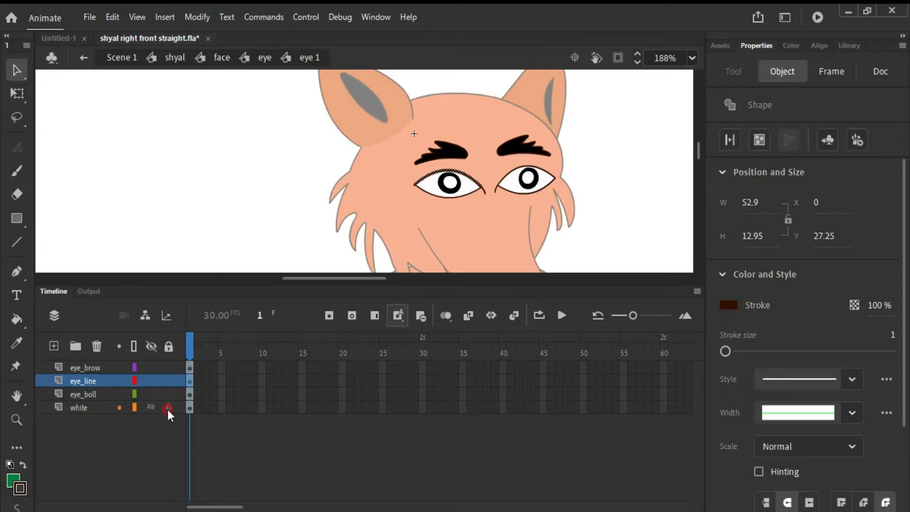
# Examine the white layer's artwork with its object properties and the lower outline of the first eye.
pyautogui.click(79, 409)
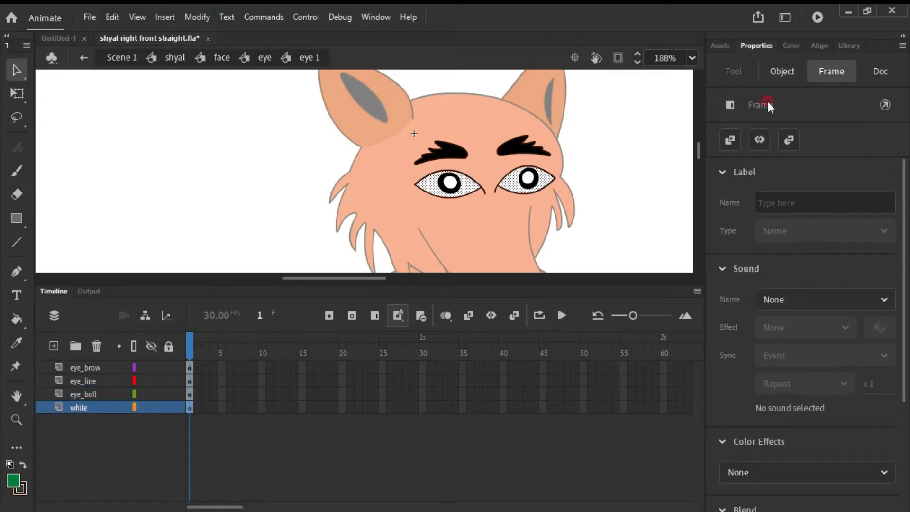
pyautogui.click(781, 71)
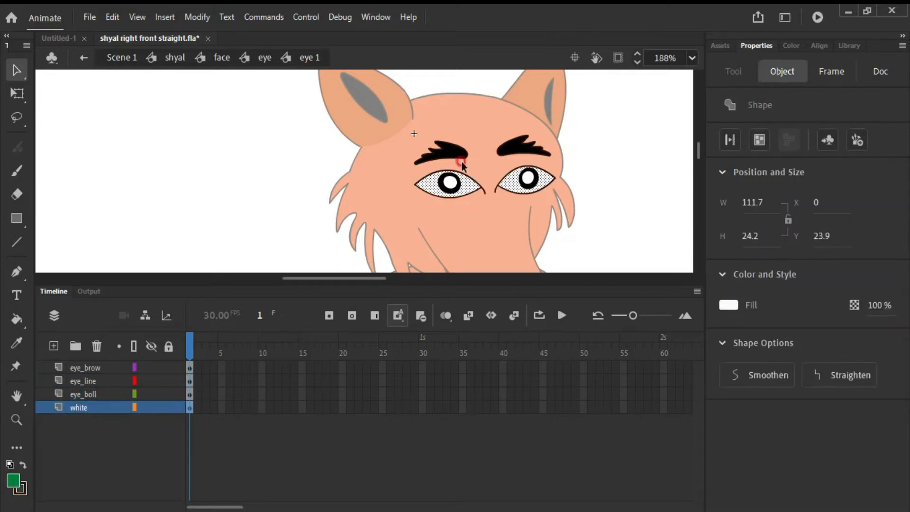
pyautogui.click(454, 199)
pyautogui.click(422, 189)
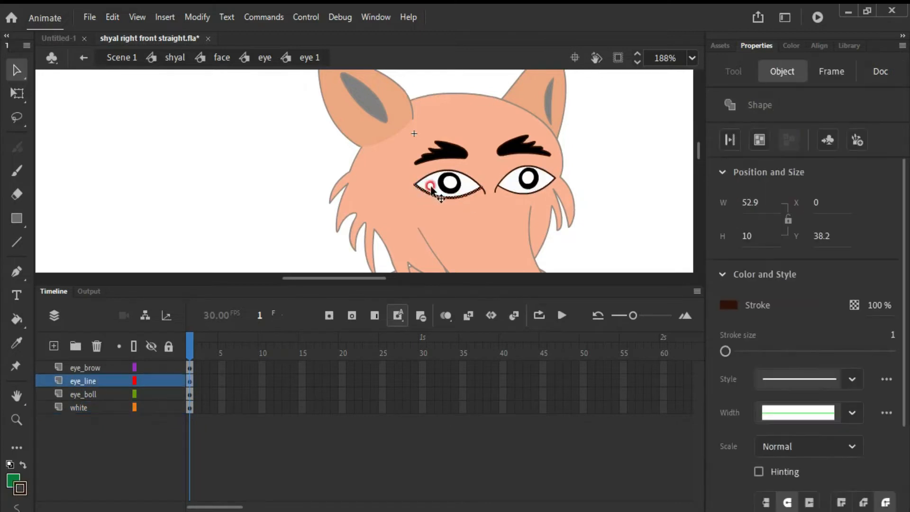
# Select the white fills of both eyes together and make the timeline area shorter to show more of the stage.
pyautogui.click(434, 189)
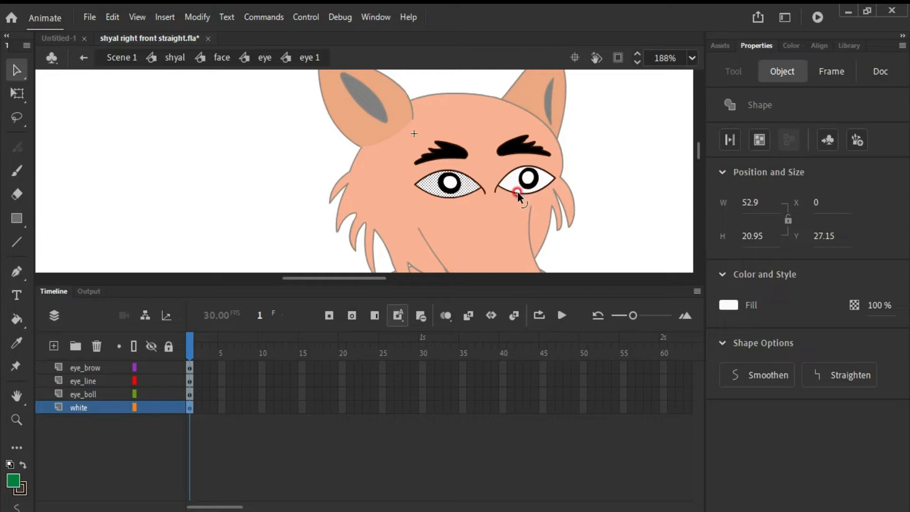
pyautogui.moveTo(649, 282); pyautogui.dragTo(650, 345)
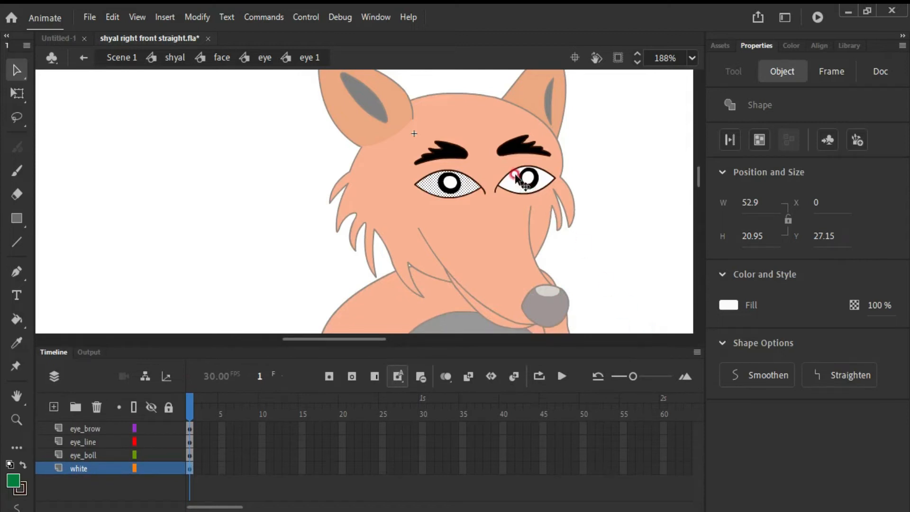
pyautogui.keyDown('shift'); pyautogui.click(517, 179); pyautogui.keyUp('shift')
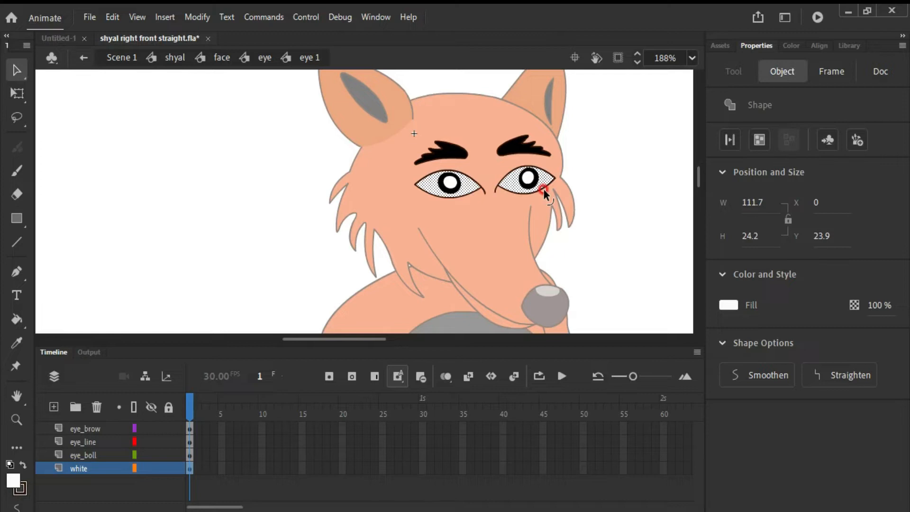
# Group the white fills of both eyes on the white layer into a single group.
pyautogui.hotkey('ctrl', 'g')
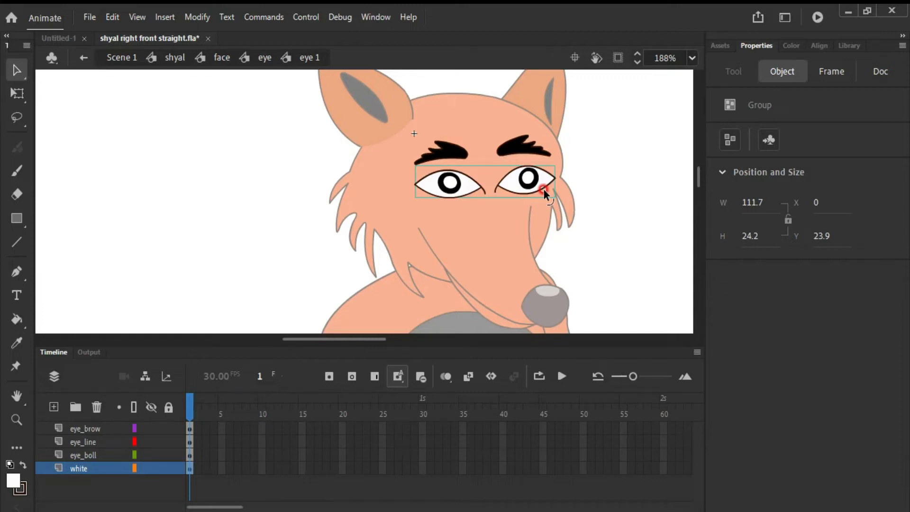
pyautogui.hotkey('ctrl', 'shift', 'g')
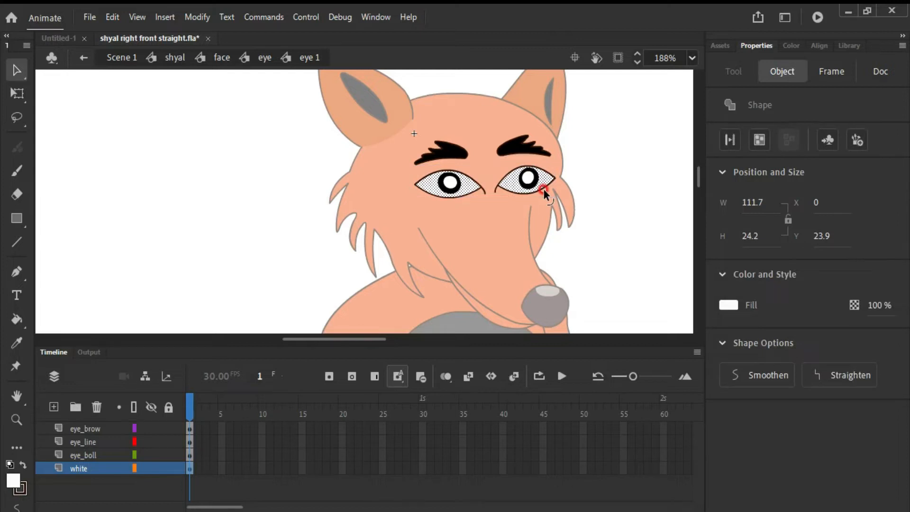
pyautogui.hotkey('ctrl', 'g')
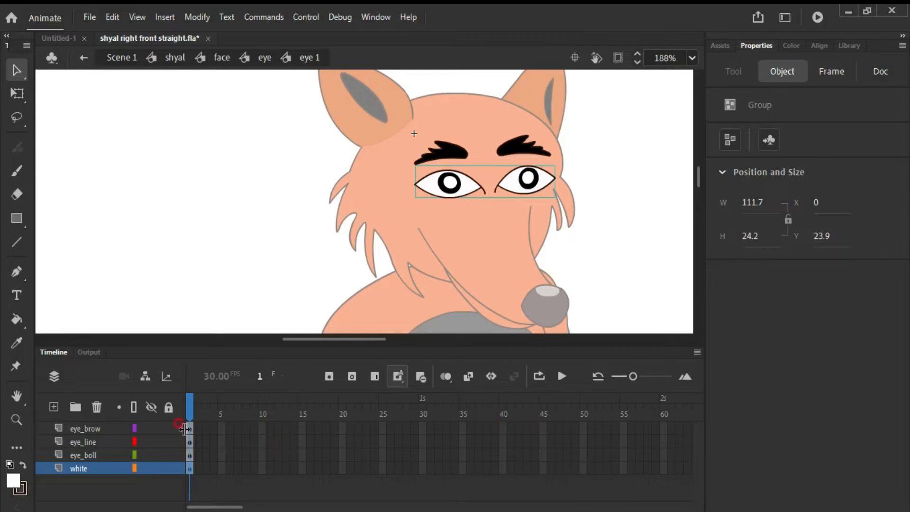
pyautogui.click(198, 428)
pyautogui.click(197, 455)
pyautogui.click(196, 469)
pyautogui.click(197, 442)
pyautogui.click(197, 428)
pyautogui.click(199, 442)
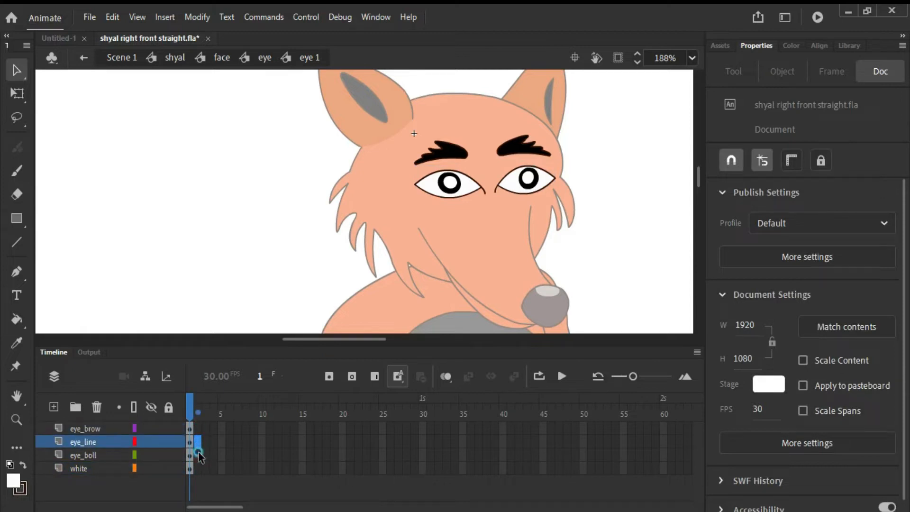
pyautogui.click(198, 454)
pyautogui.click(198, 468)
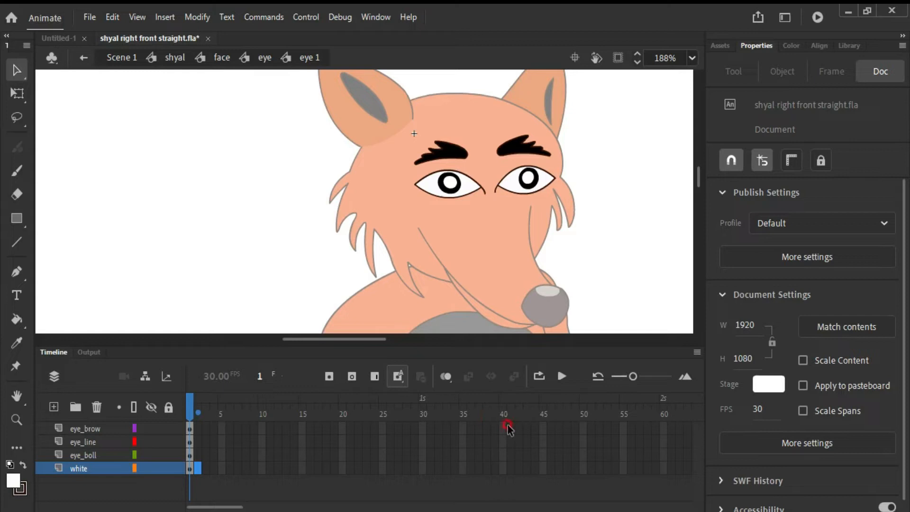
# Extend all four eye layers to frame 40 by inserting frames.
pyautogui.moveTo(505, 428); pyautogui.dragTo(508, 493)
pyautogui.click(505, 440)
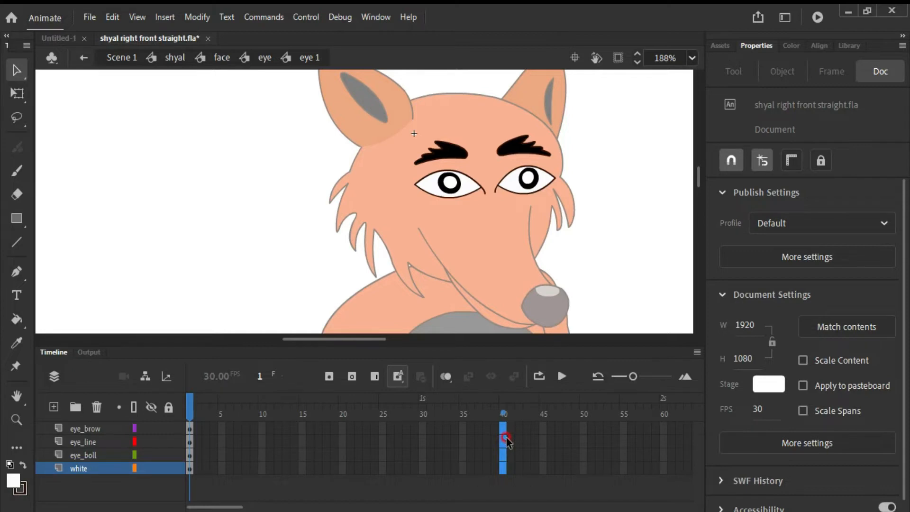
pyautogui.press('F5')
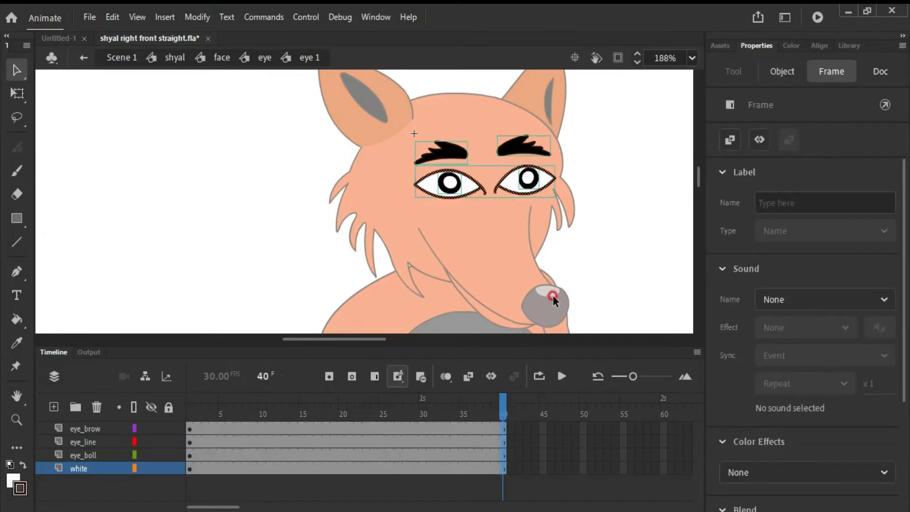
# Lock the eye_boll and white layers and move the playhead to frame 9.
pyautogui.moveTo(502, 407); pyautogui.dragTo(523, 462)
pyautogui.click(548, 263)
pyautogui.moveTo(493, 414); pyautogui.dragTo(196, 429)
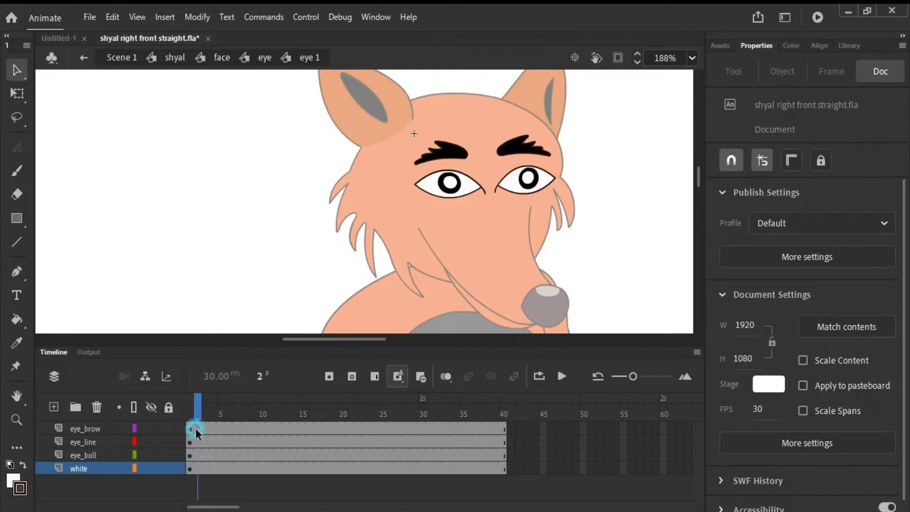
pyautogui.click(190, 402)
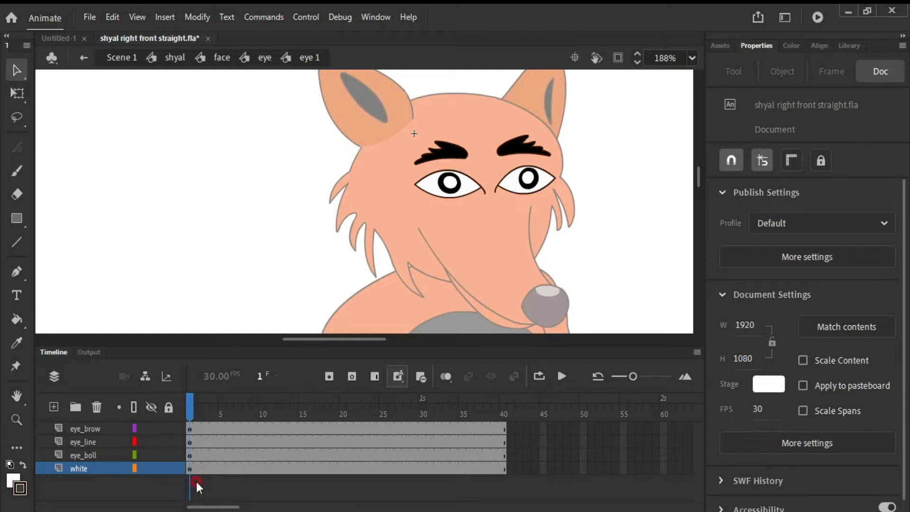
pyautogui.click(166, 455)
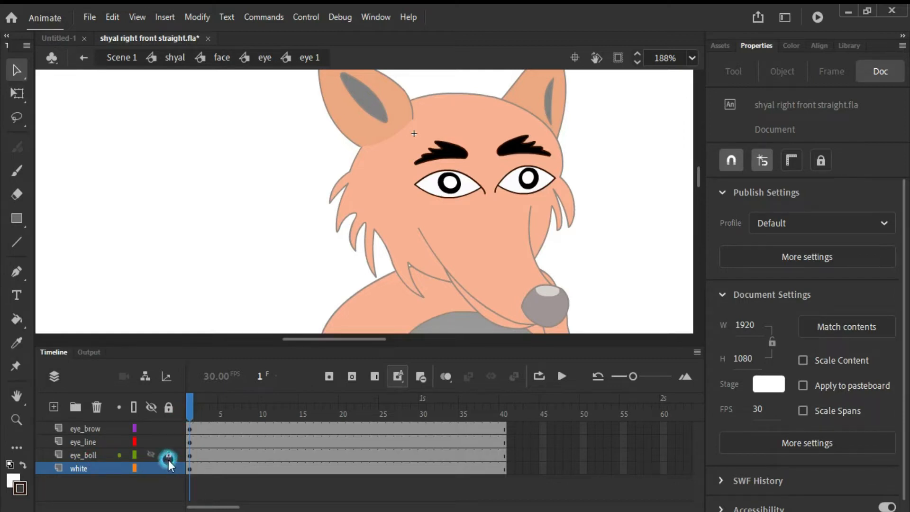
pyautogui.click(168, 468)
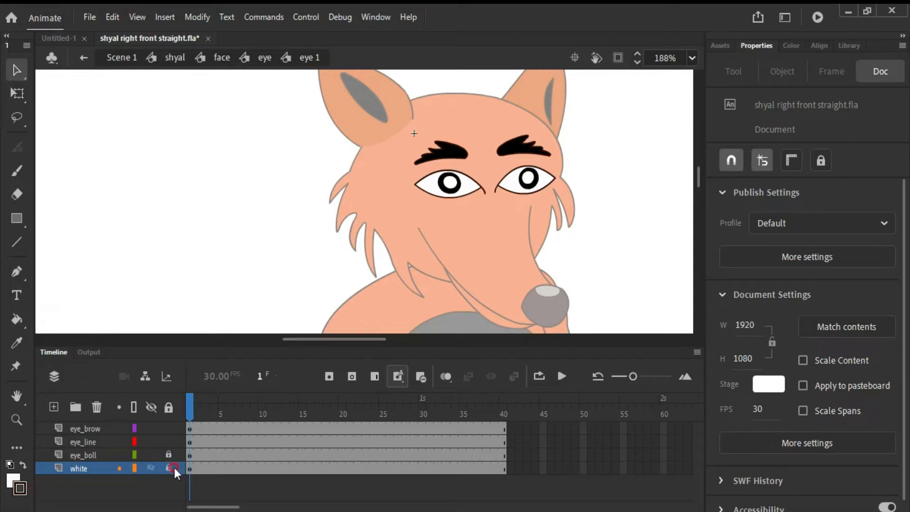
pyautogui.click(201, 415)
pyautogui.moveTo(201, 415); pyautogui.dragTo(254, 419)
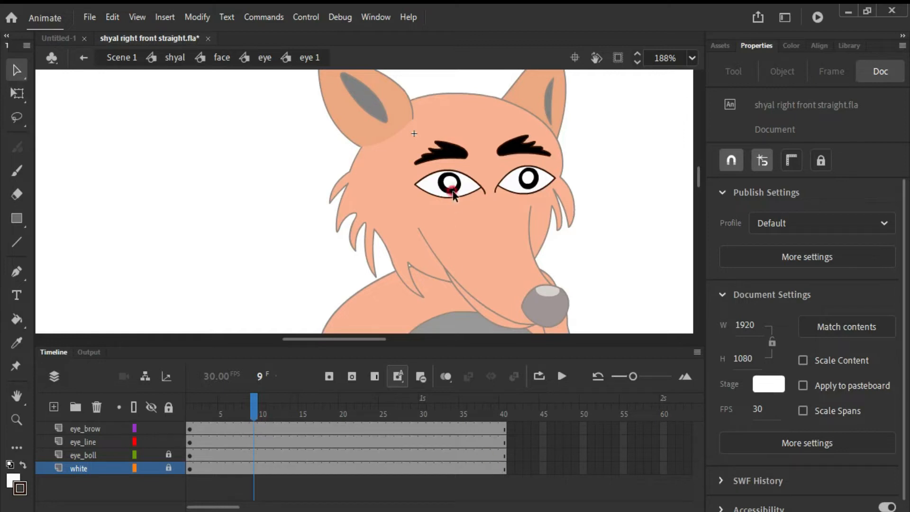
# Examine the eye outlines and eyebrows closely at several zoom levels.
pyautogui.scroll(6, 455, 199)
pyautogui.scroll(-6, 457, 220)
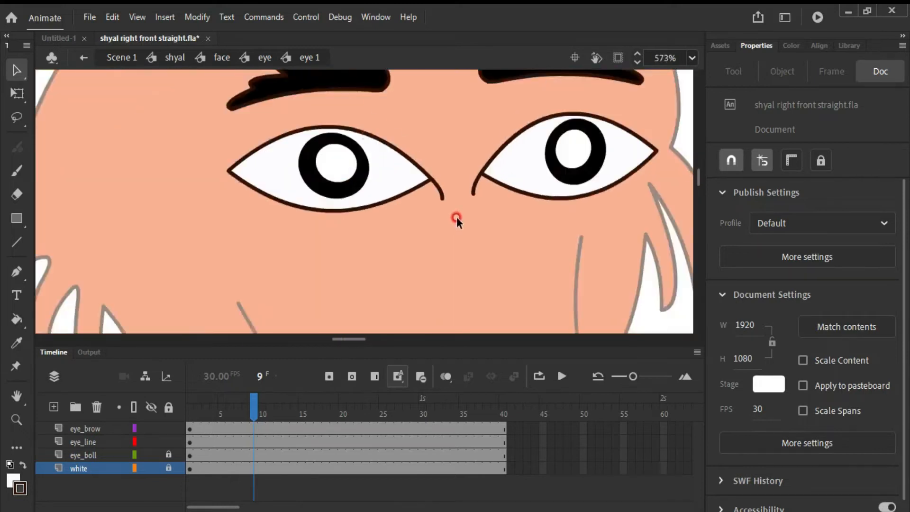
pyautogui.scroll(5, 379, 139)
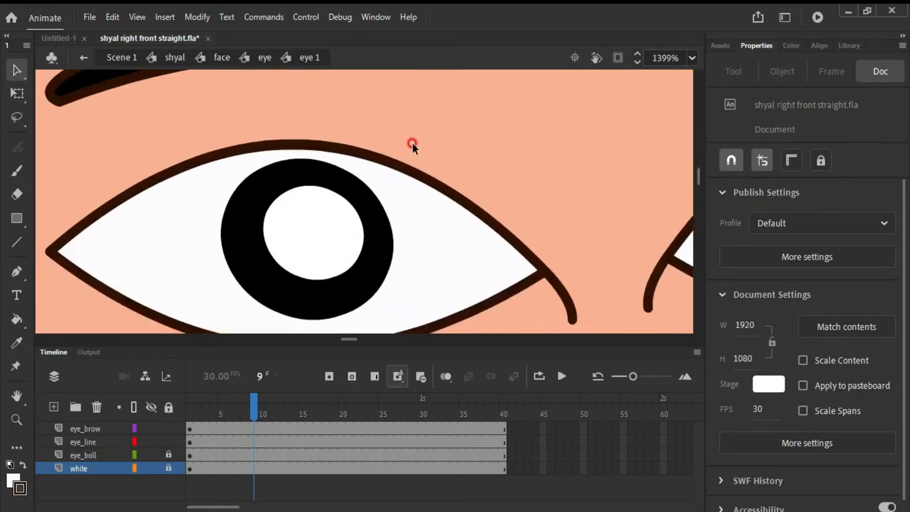
pyautogui.scroll(-4, 380, 154)
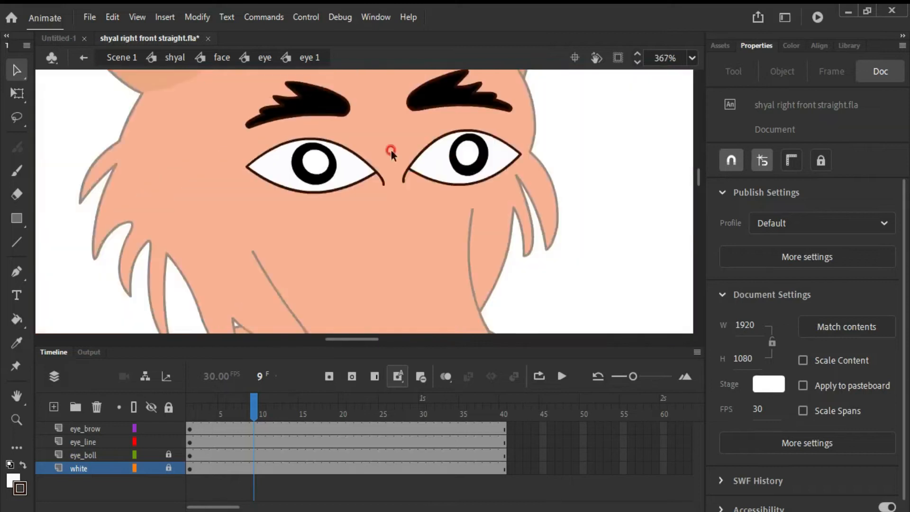
pyautogui.scroll(3, 479, 130)
pyautogui.scroll(-3, 251, 105)
pyautogui.scroll(3, 251, 105)
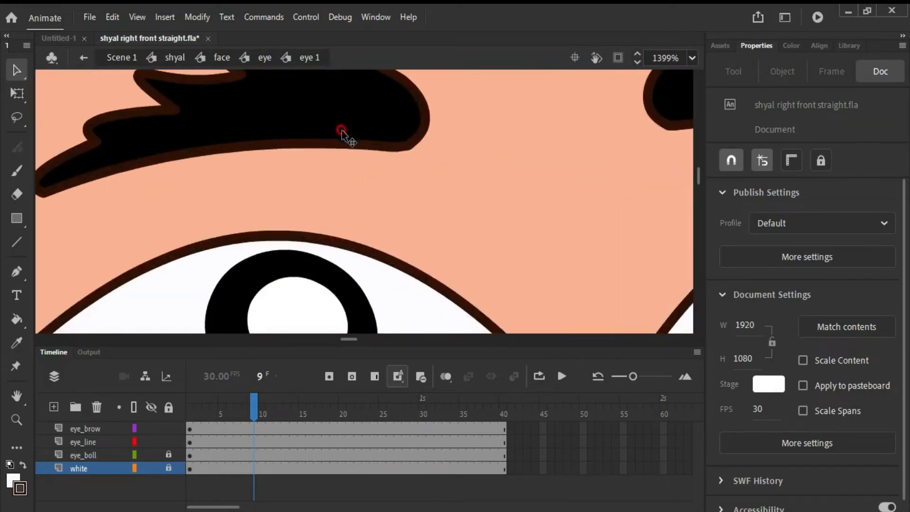
pyautogui.scroll(-3, 311, 128)
pyautogui.scroll(2, 437, 176)
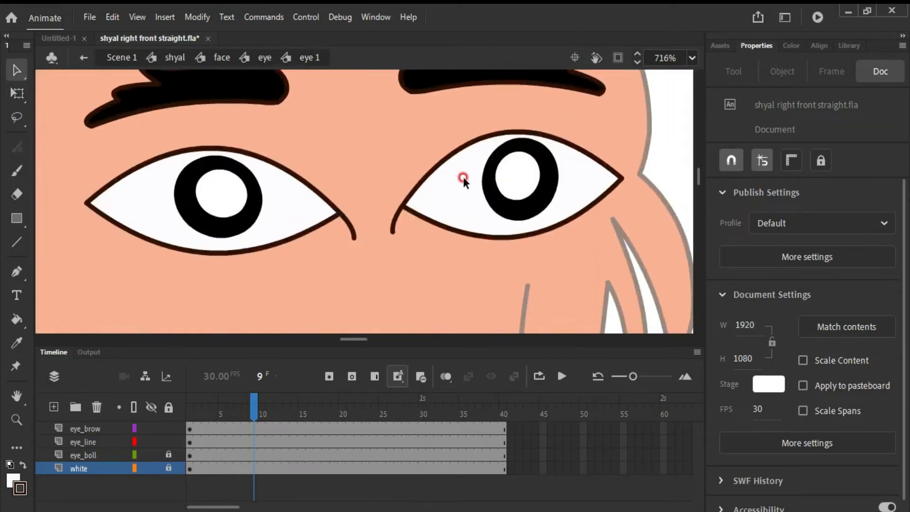
# Insert a keyframe at frame 9 on the eye_line layer.
pyautogui.press('n')
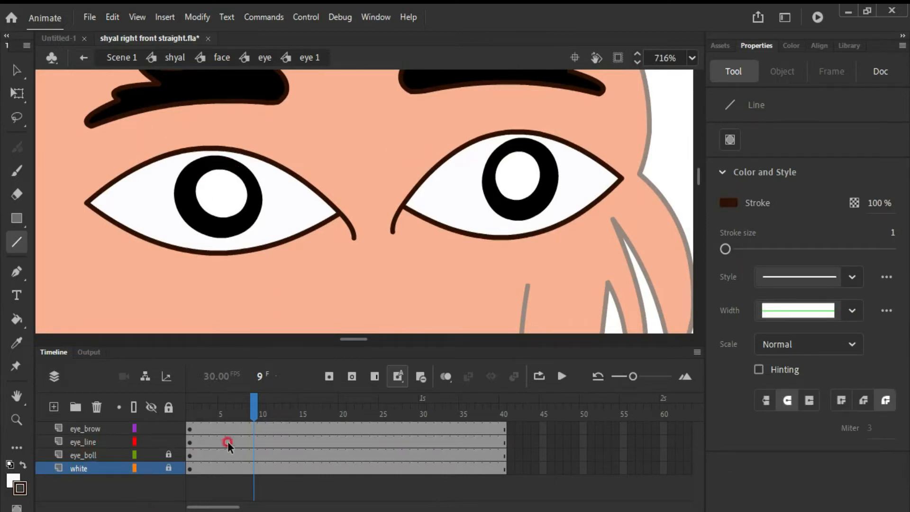
pyautogui.click(86, 441)
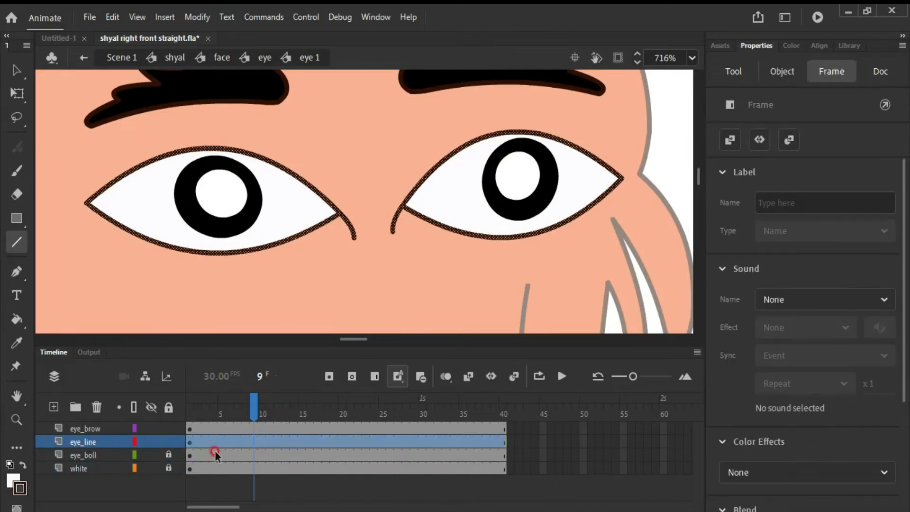
pyautogui.click(251, 447)
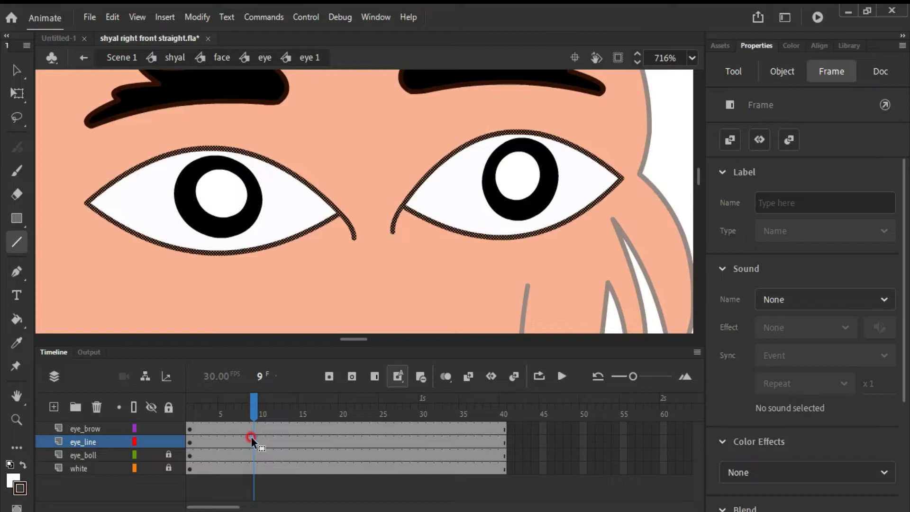
# Group the eye outlines on frame 1 of the eye_line layer and compare them with the frame 9 keyframe.
pyautogui.click(189, 442)
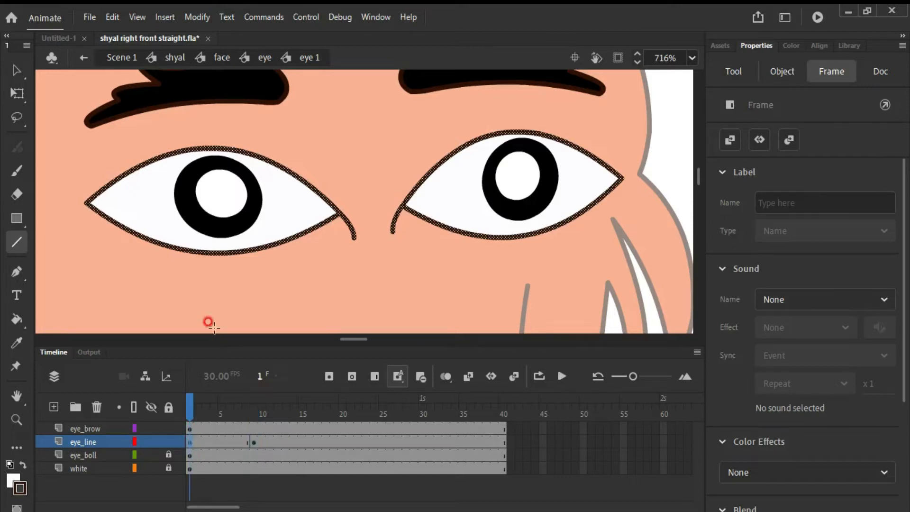
pyautogui.click(214, 307)
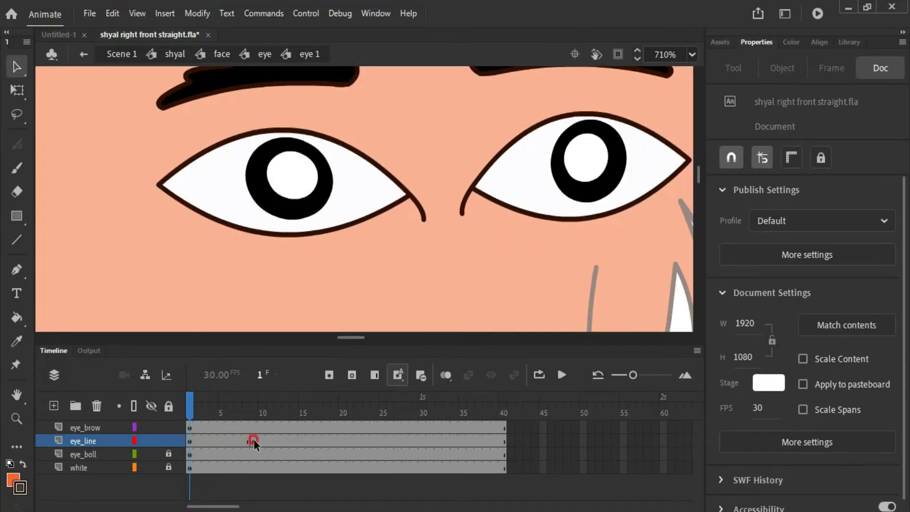
pyautogui.click(254, 439)
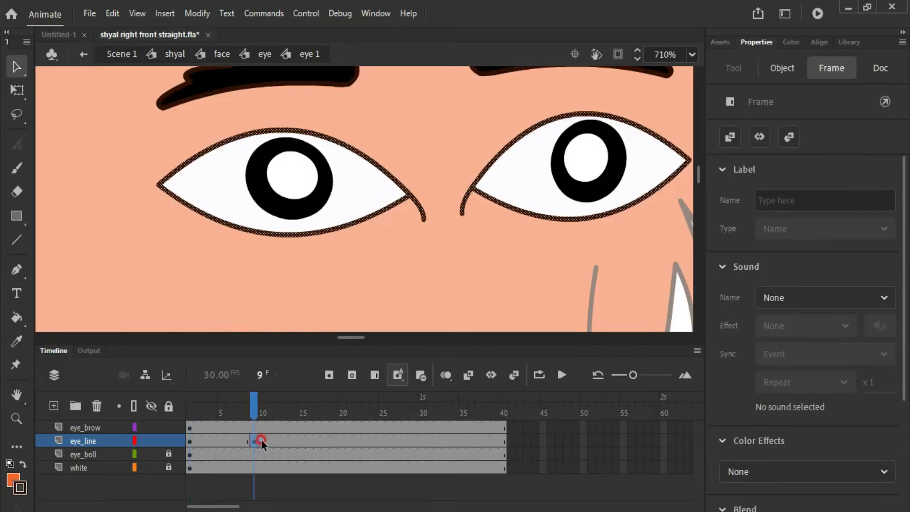
pyautogui.click(188, 439)
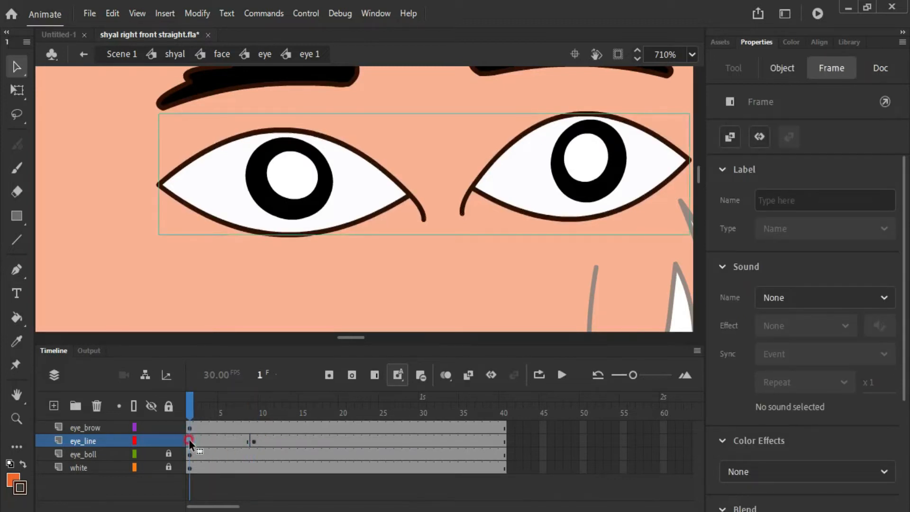
pyautogui.click(253, 441)
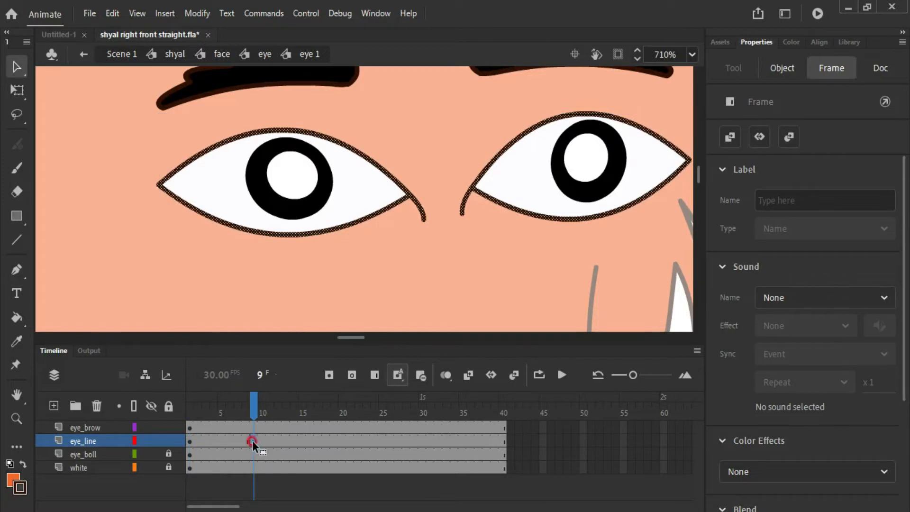
# Insert a keyframe at frame 9 on the eye_brow layer and reselect the eye_line keyframe at that frame.
pyautogui.scroll(-3, 416, 205)
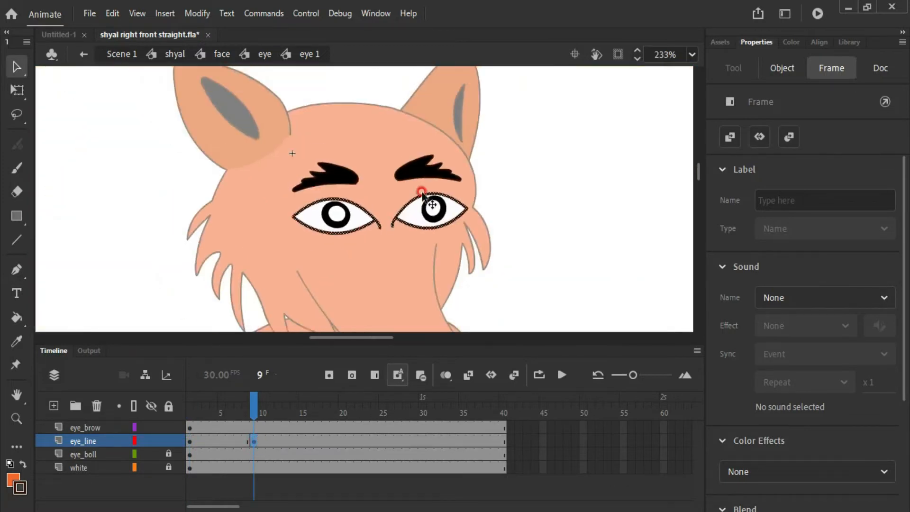
pyautogui.scroll(2, 437, 189)
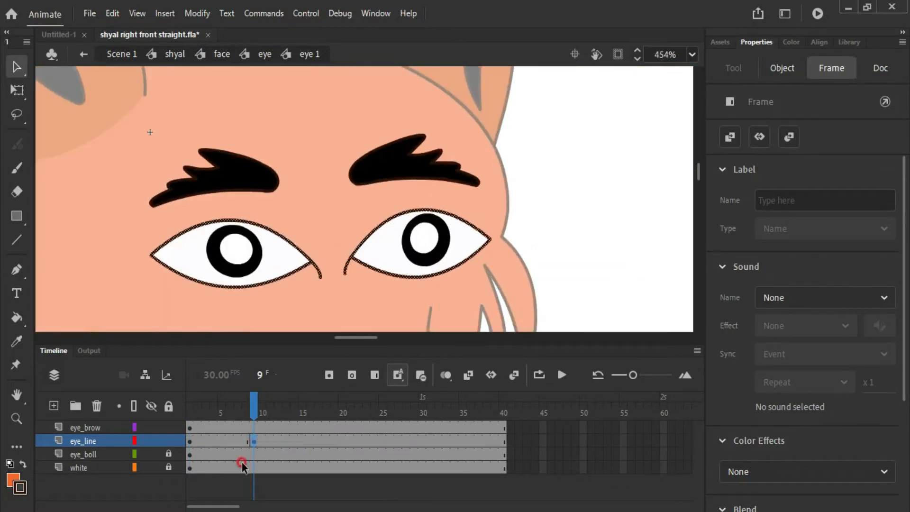
pyautogui.click(252, 426)
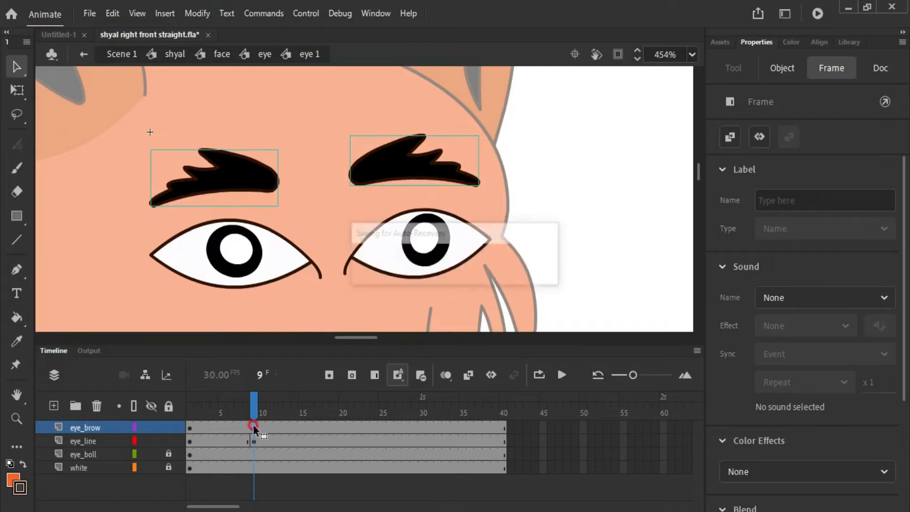
pyautogui.press('F6')
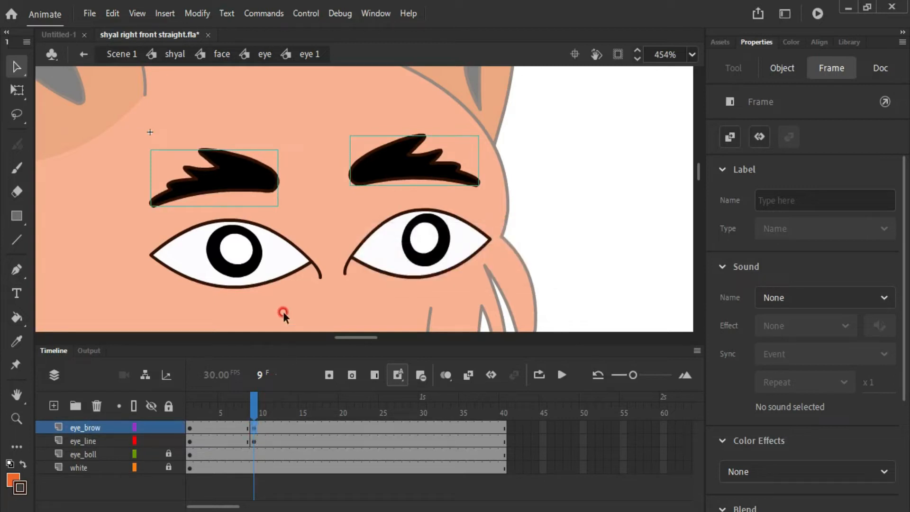
pyautogui.click(254, 440)
pyautogui.moveTo(251, 440); pyautogui.dragTo(251, 428)
# Examine the selected eye outlines on frame 9 both close up and against the whole head.
pyautogui.scroll(-3, 427, 178)
pyautogui.scroll(3, 490, 206)
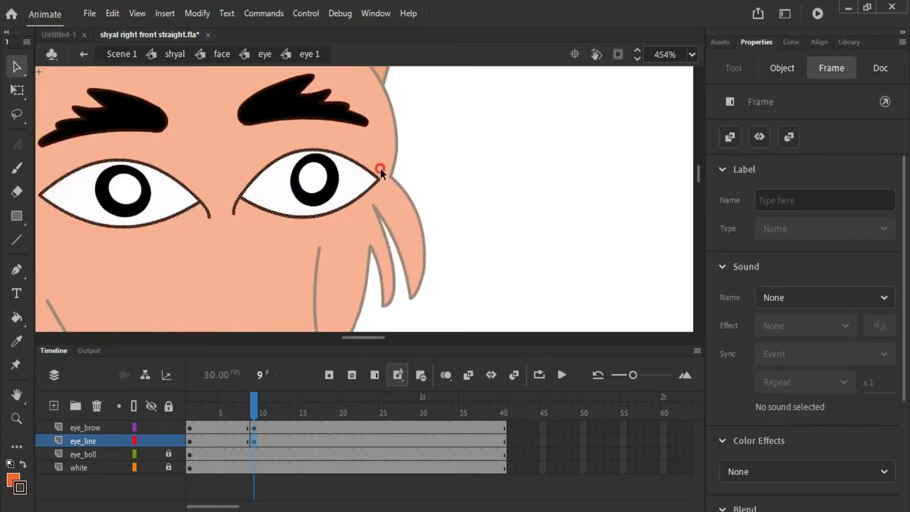
pyautogui.scroll(-3, 380, 169)
pyautogui.scroll(3, 362, 159)
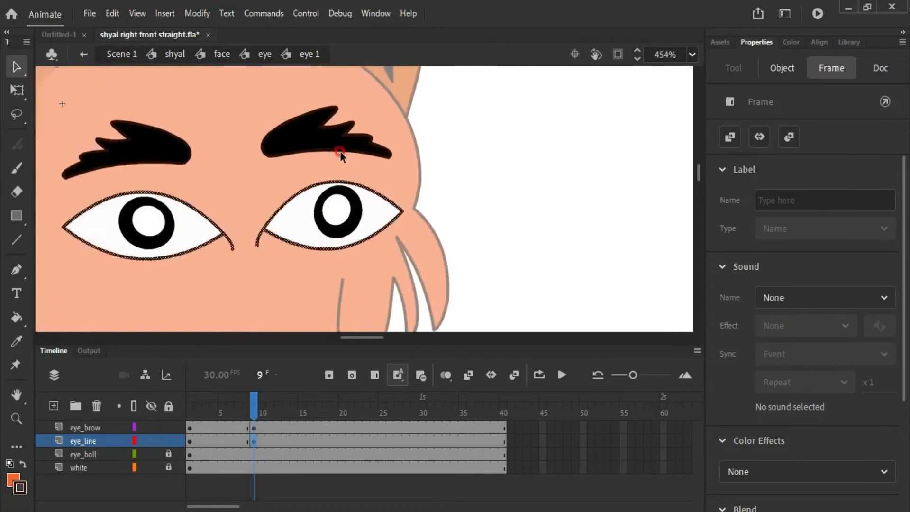
pyautogui.scroll(-3, 340, 151)
pyautogui.scroll(4, 362, 197)
pyautogui.scroll(-3, 221, 274)
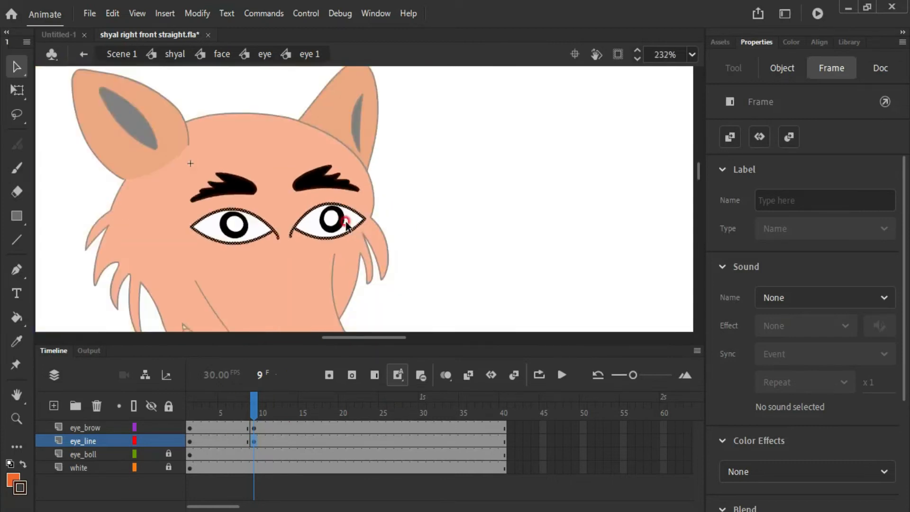
pyautogui.scroll(3, 303, 234)
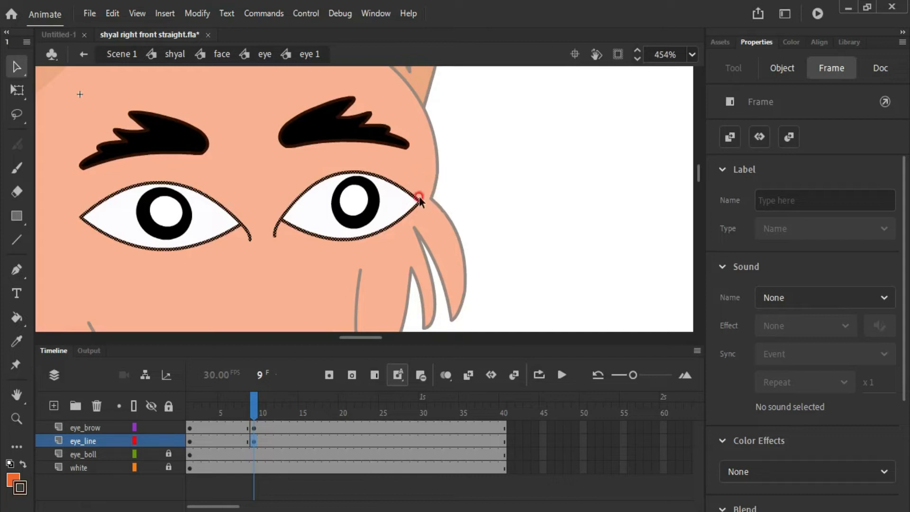
# Draw a nearly horizontal line across both eyes on frame 9 of the eye_line layer, extending past their outer corners.
pyautogui.press('n')
pyautogui.scroll(-4, 424, 204)
pyautogui.scroll(5, 407, 219)
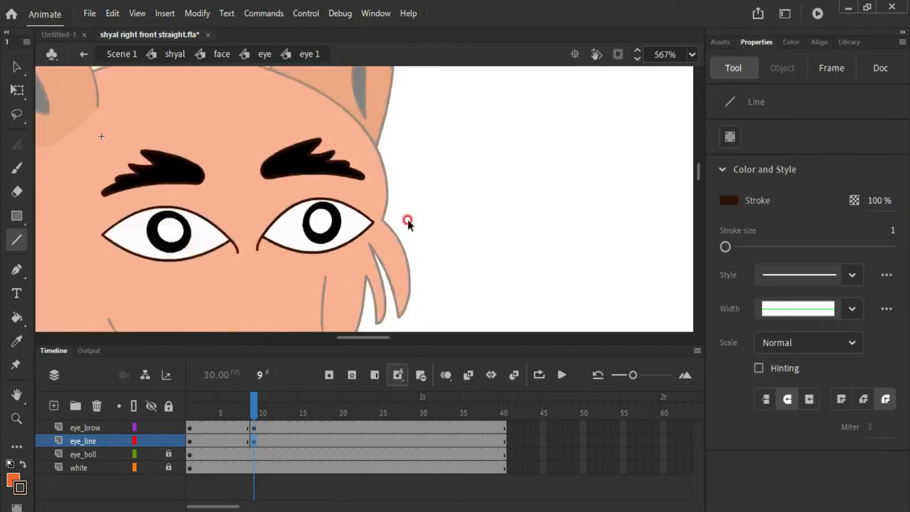
pyautogui.scroll(-3, 502, 158)
pyautogui.scroll(3, 576, 177)
pyautogui.scroll(-3, 583, 183)
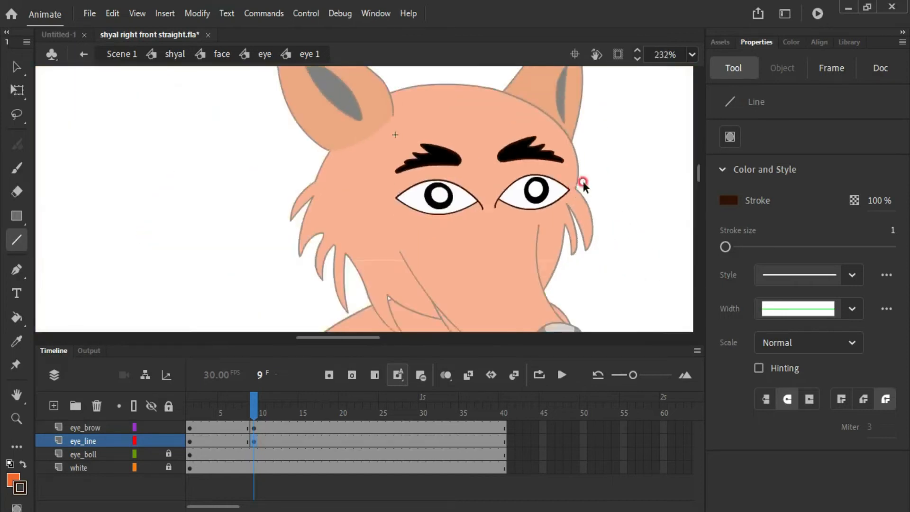
pyautogui.scroll(2, 595, 184)
pyautogui.scroll(-1, 595, 184)
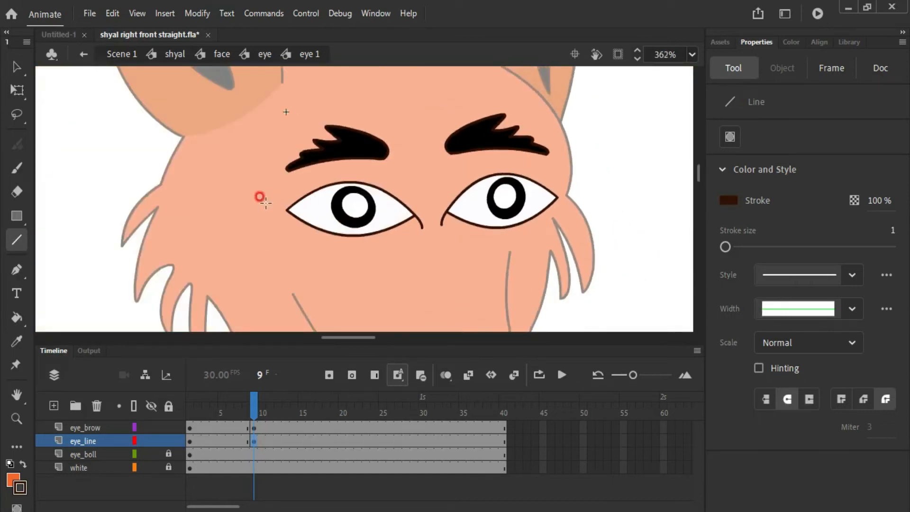
pyautogui.moveTo(260, 203); pyautogui.dragTo(644, 191)
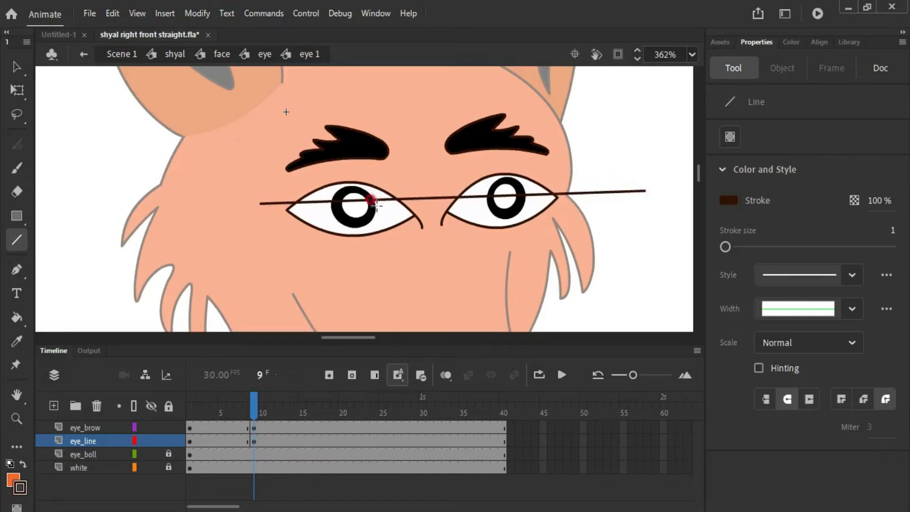
pyautogui.scroll(2, 433, 200)
pyautogui.scroll(-3, 433, 199)
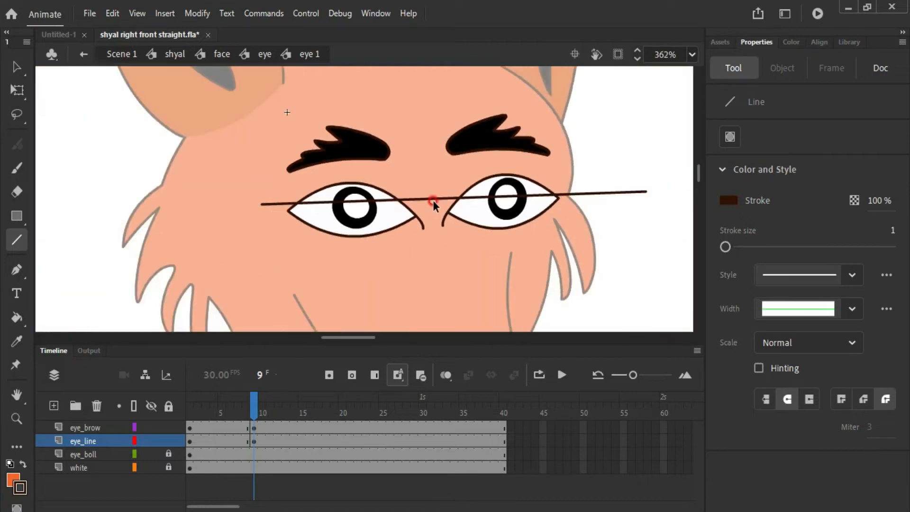
pyautogui.scroll(2, 433, 200)
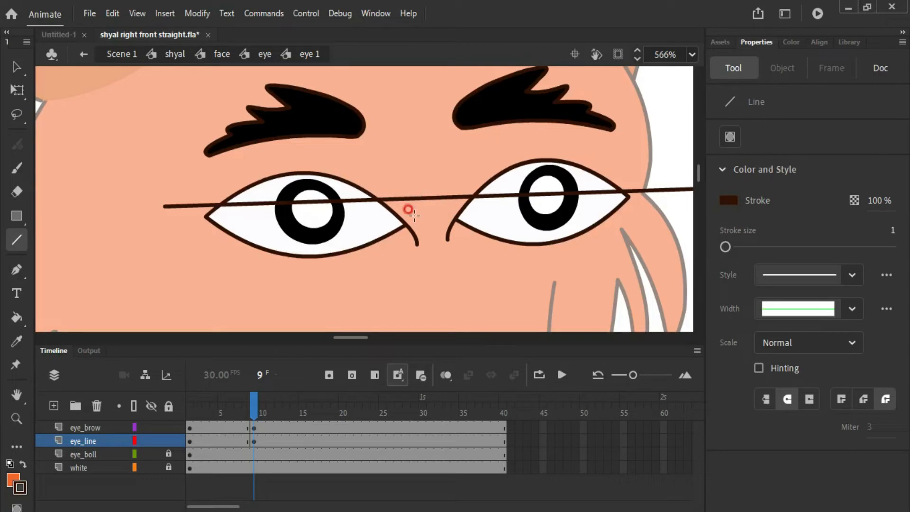
# Bend the line segment inside each eye slightly upward to form curved upper eyelid edges.
pyautogui.press('v')
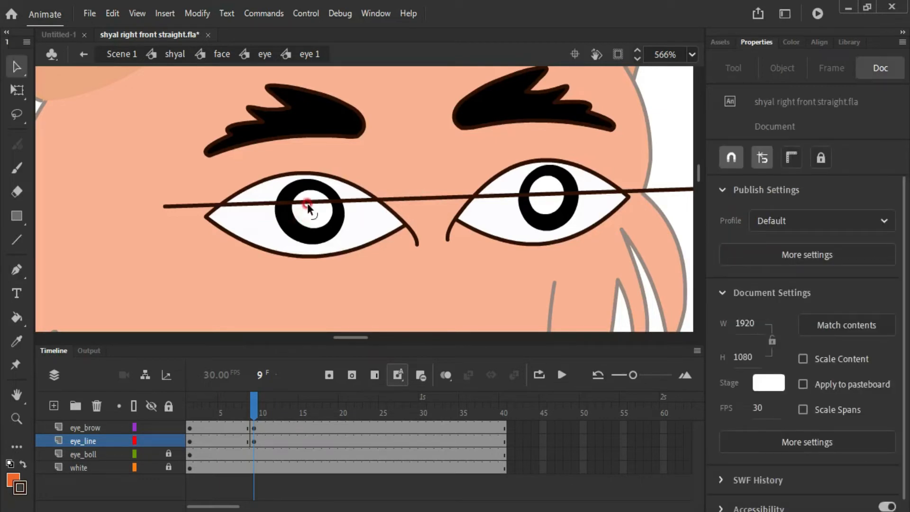
pyautogui.moveTo(308, 204); pyautogui.dragTo(305, 192)
pyautogui.moveTo(566, 196); pyautogui.dragTo(563, 180)
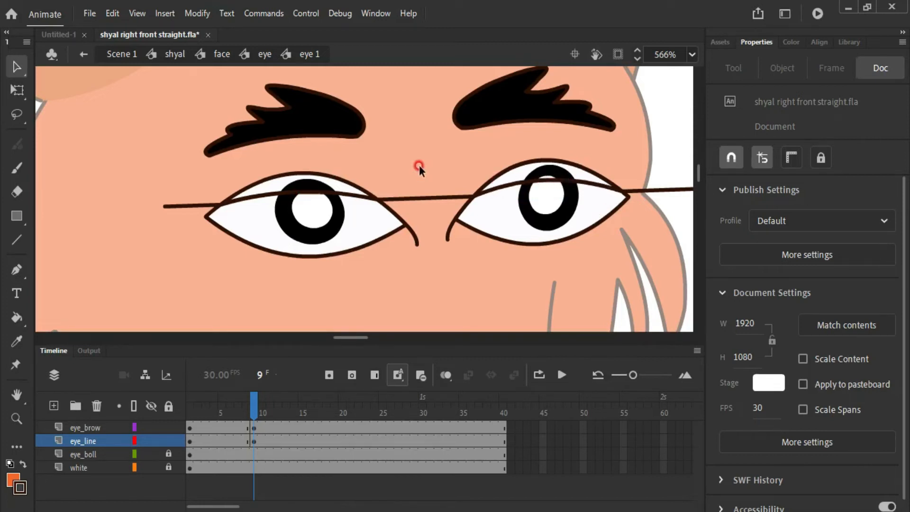
pyautogui.scroll(-3, 419, 166)
pyautogui.scroll(2, 573, 143)
pyautogui.scroll(-3, 573, 144)
pyautogui.scroll(3, 475, 153)
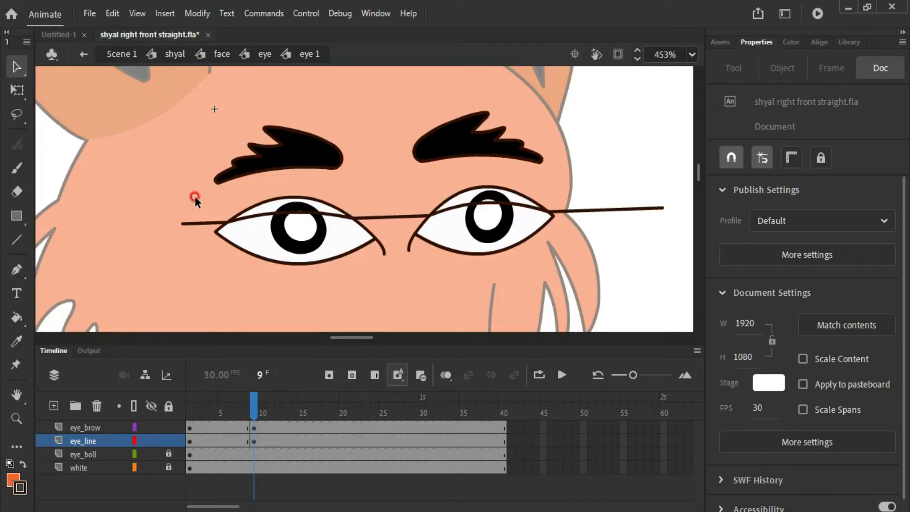
# Go back to the shyal symbol and sample the face's orange as the fill colour.
pyautogui.click(175, 54)
pyautogui.click(308, 190)
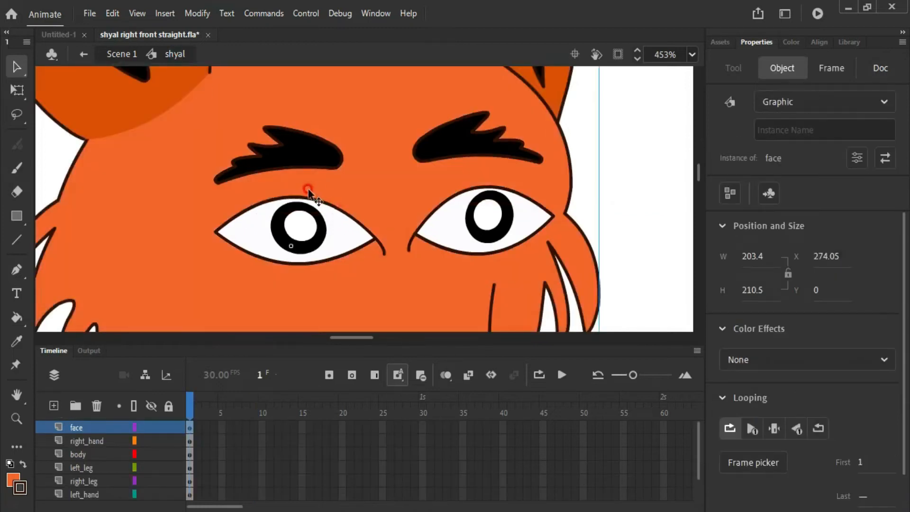
pyautogui.press('i')
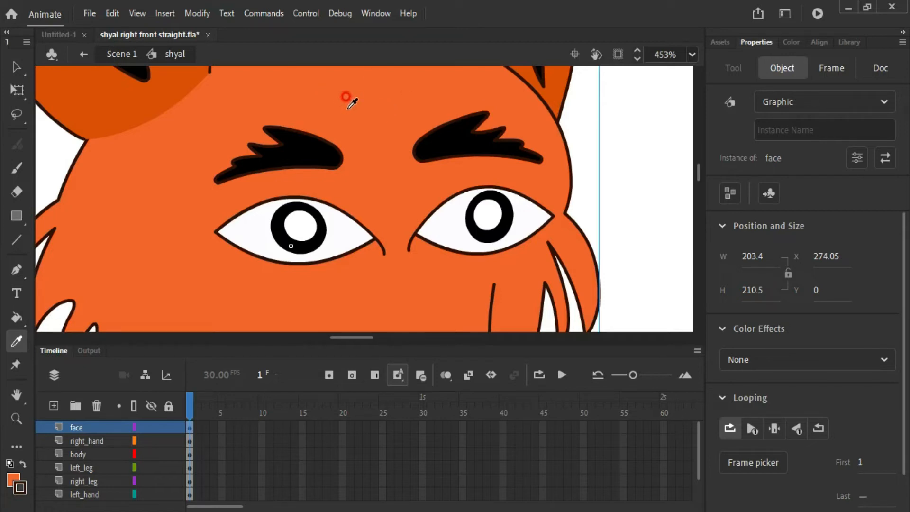
pyautogui.click(18, 340)
pyautogui.click(373, 101)
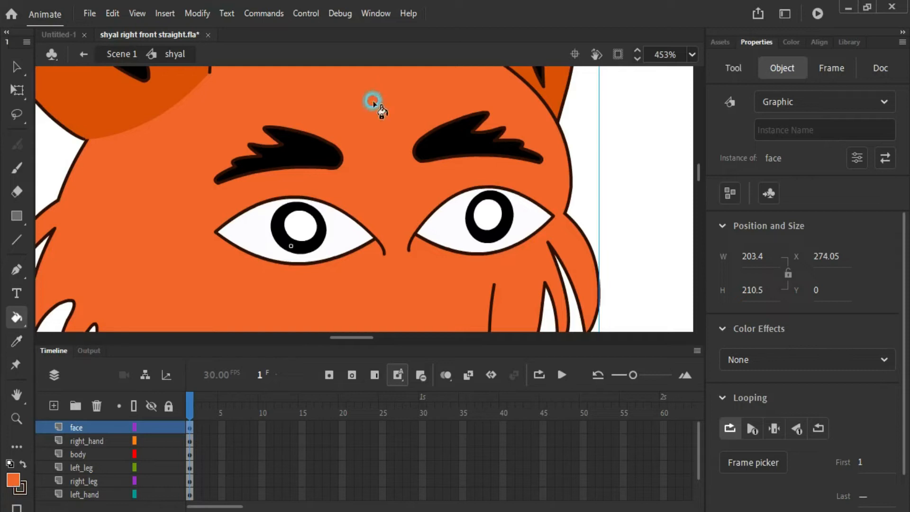
pyautogui.click(17, 317)
pyautogui.click(322, 230)
pyautogui.press('v')
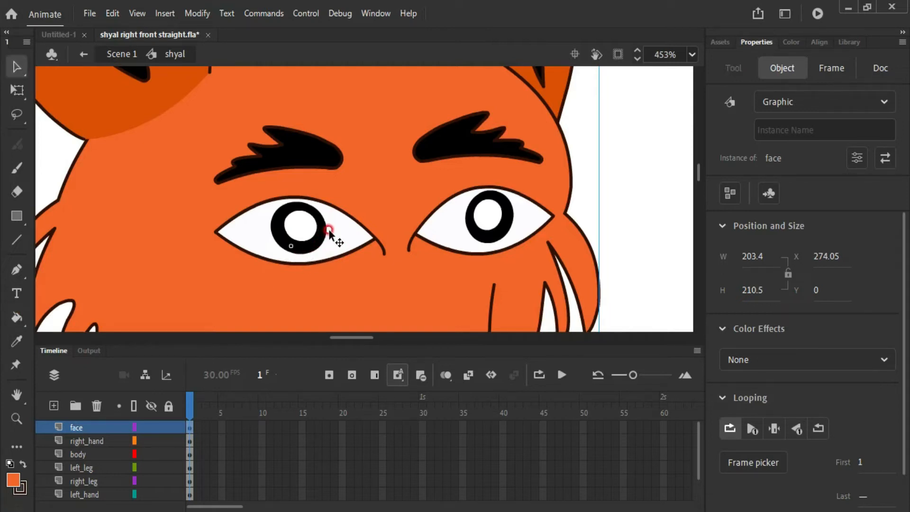
# Reopen the eye 1 symbol and fill the upper eyelid areas of both eyes orange on frame 9 of the eye_line layer.
pyautogui.doubleClick(328, 231)
pyautogui.doubleClick(329, 231)
pyautogui.doubleClick(327, 230)
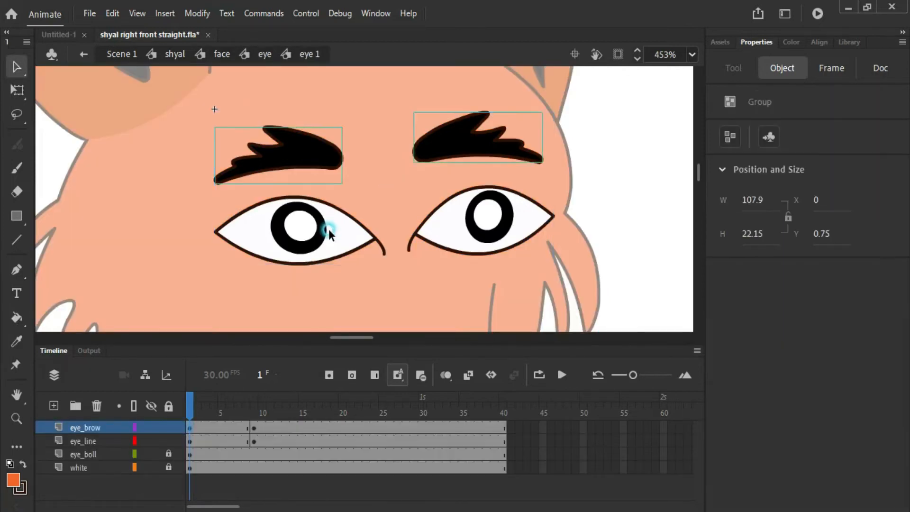
pyautogui.click(254, 427)
pyautogui.click(254, 441)
pyautogui.click(260, 289)
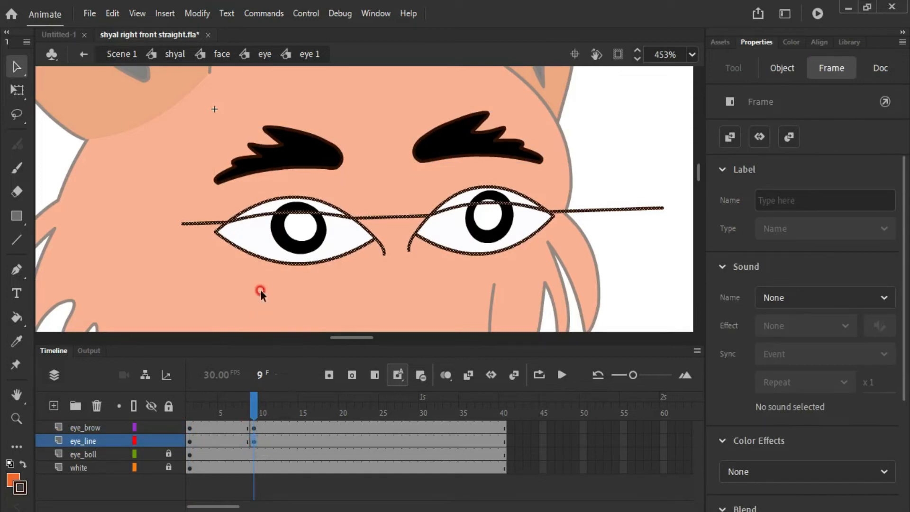
pyautogui.press('k')
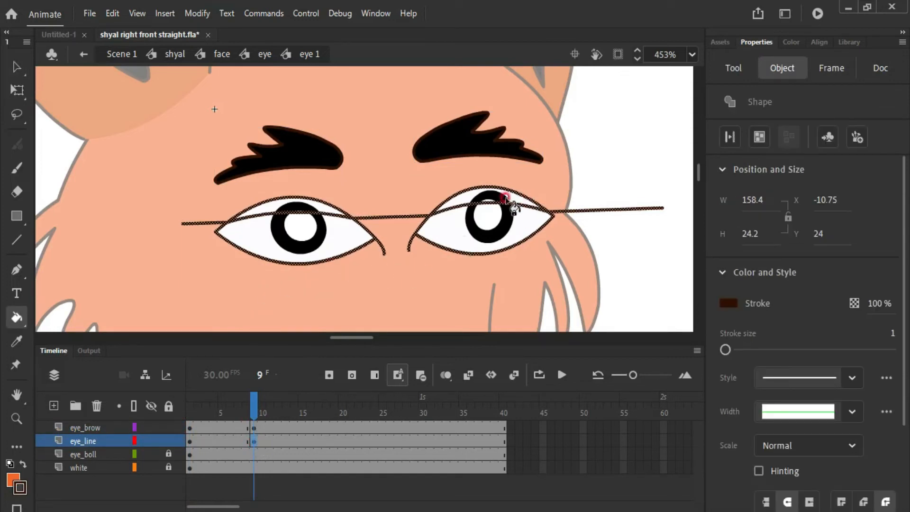
pyautogui.click(285, 204)
pyautogui.click(488, 201)
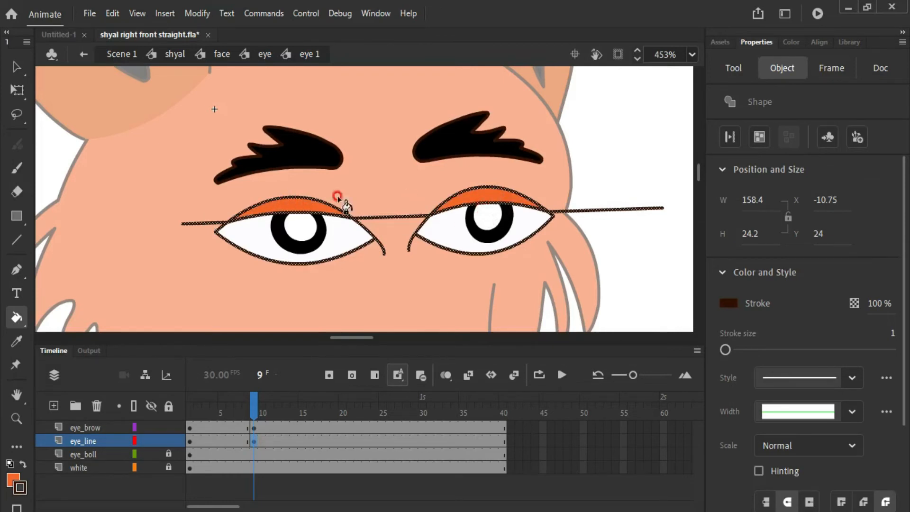
# Delete the first eye's outline above its orange eyelid and the line segment connecting the two eyes.
pyautogui.scroll(3, 285, 193)
pyautogui.scroll(-3, 330, 225)
pyautogui.scroll(3, 328, 222)
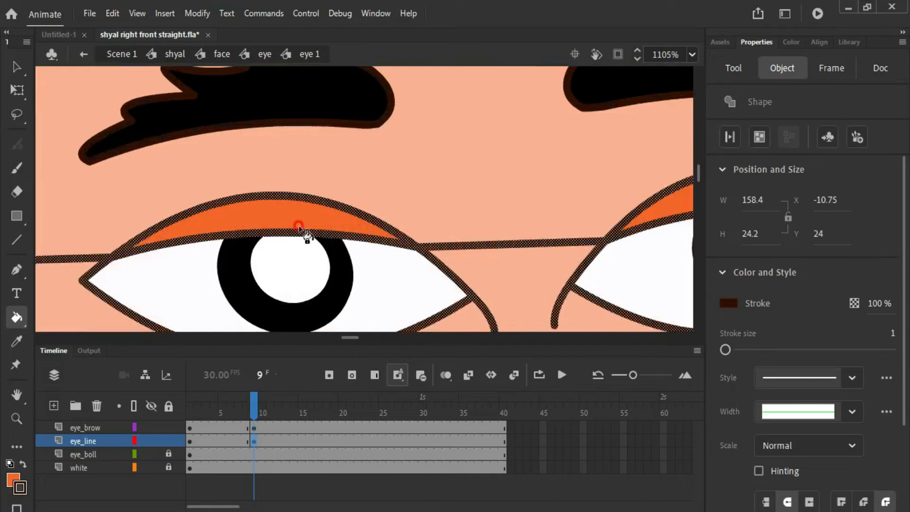
pyautogui.press('v')
pyautogui.click(392, 180)
pyautogui.click(321, 198)
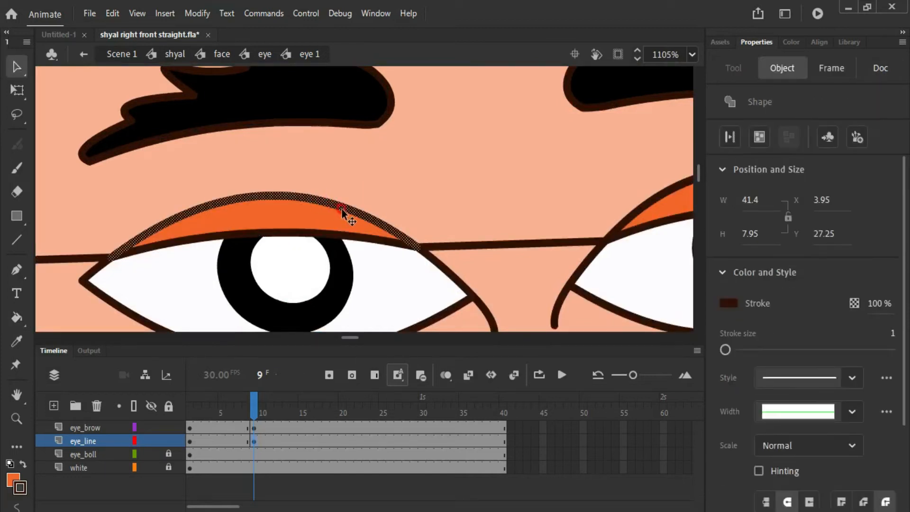
pyautogui.press('Delete')
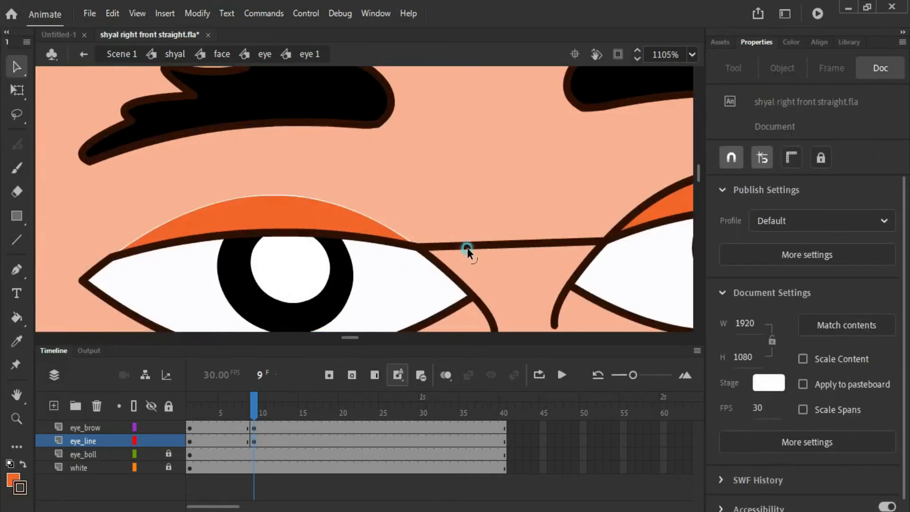
pyautogui.click(467, 247)
pyautogui.press('Delete')
# Delete the leftover line beyond the second eye's outer corner and the outline above its orange eyelid.
pyautogui.moveTo(583, 199); pyautogui.dragTo(235, 226)
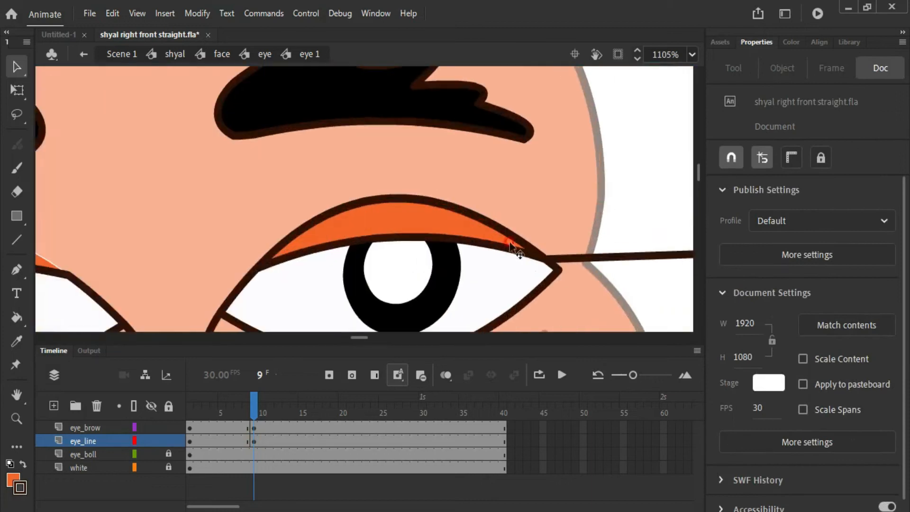
pyautogui.click(574, 262)
pyautogui.press('Delete')
pyautogui.click(473, 213)
pyautogui.press('Delete')
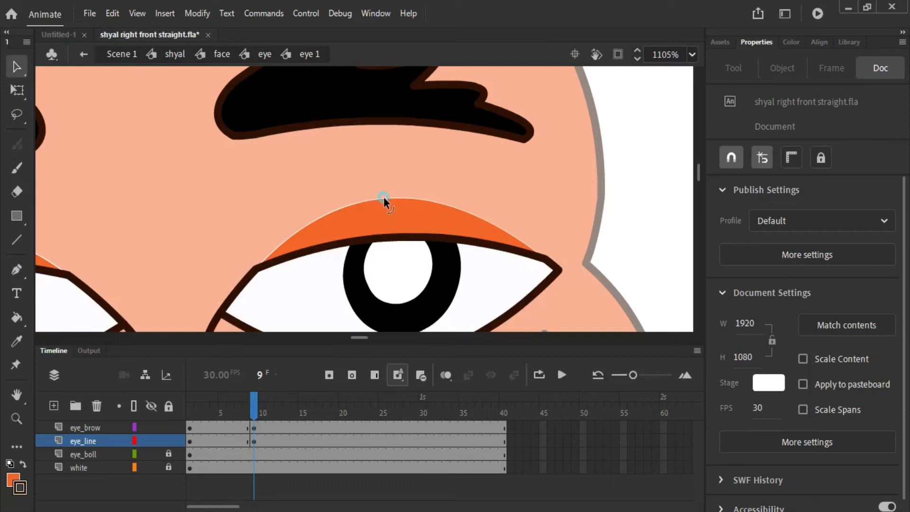
# Pull the upper edge of the orange eyelid fill outward to cover the thin white gap against the face.
pyautogui.scroll(-6, 383, 190)
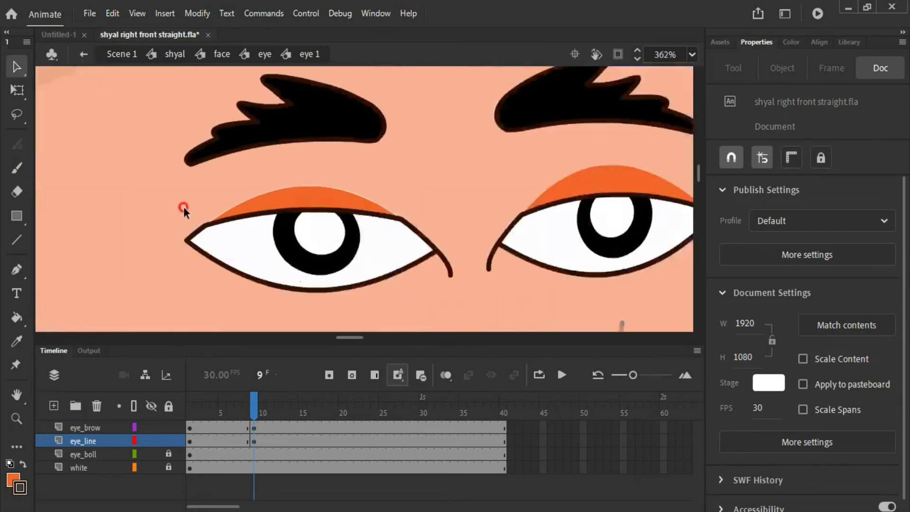
pyautogui.scroll(4, 183, 210)
pyautogui.moveTo(283, 189); pyautogui.dragTo(305, 186)
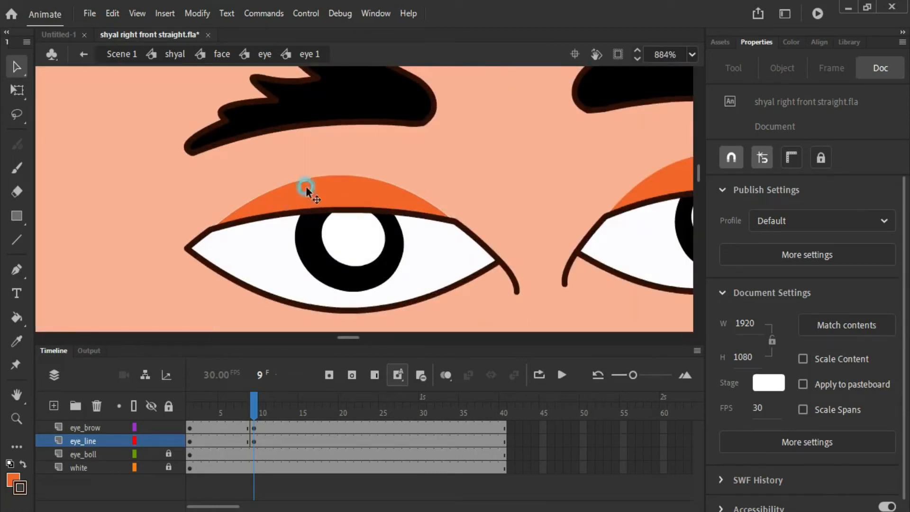
pyautogui.scroll(-4, 306, 185)
pyautogui.scroll(2, 402, 155)
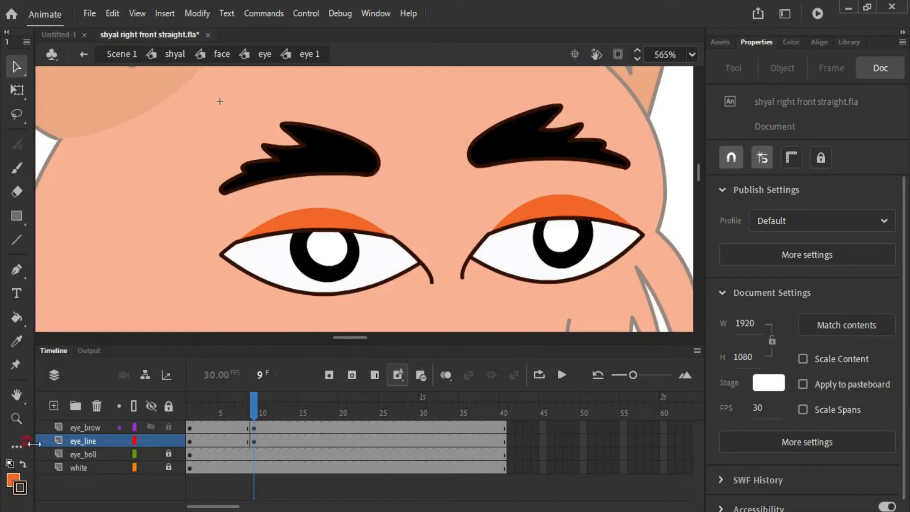
# Nudge both eyebrows slightly down on frame 9 of the eye_brow layer.
pyautogui.click(254, 427)
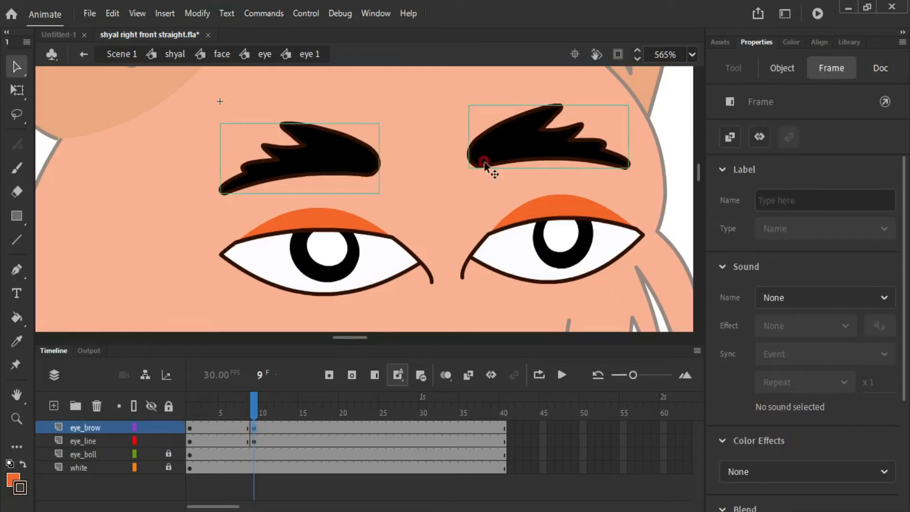
pyautogui.scroll(-3, 558, 129)
pyautogui.scroll(3, 588, 151)
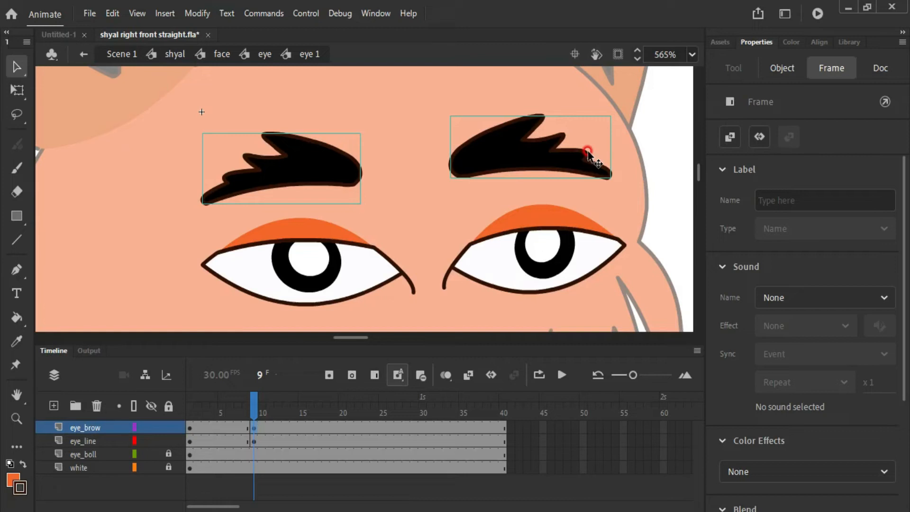
pyautogui.press('Down')
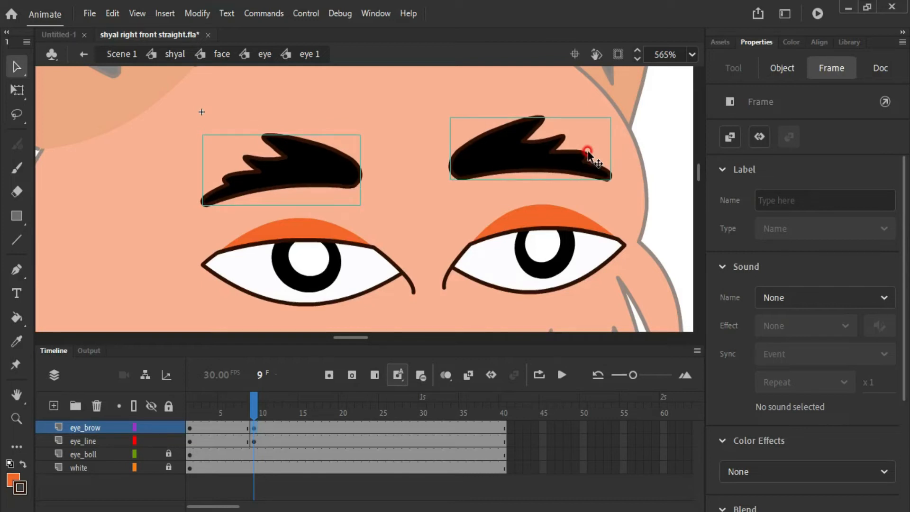
# Insert keyframes at frame 12 on the eye_brow and eye_line layers.
pyautogui.moveTo(254, 410); pyautogui.dragTo(278, 411)
pyautogui.click(277, 434)
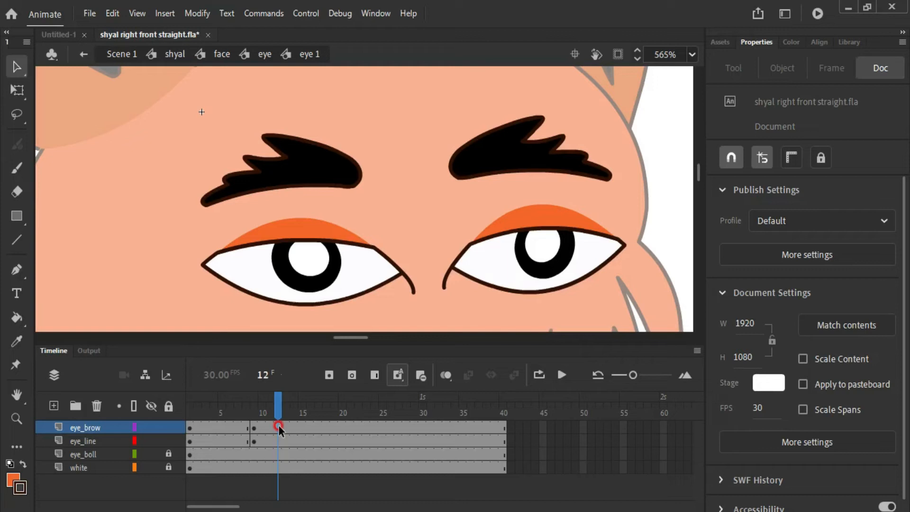
pyautogui.moveTo(278, 425)
pyautogui.mouseDown()
pyautogui.moveTo(279, 451)
pyautogui.moveTo(277, 442)
pyautogui.mouseUp()
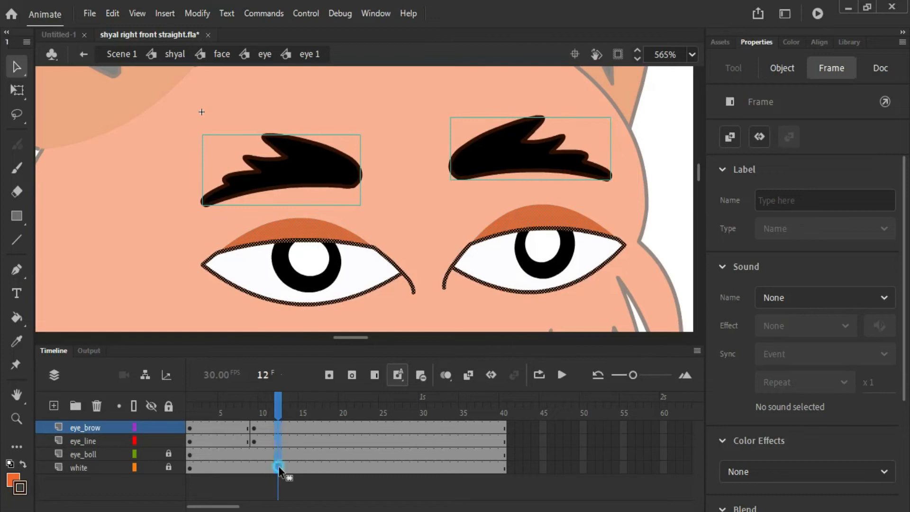
pyautogui.click(279, 469)
pyautogui.click(280, 421)
pyautogui.press('F6')
pyautogui.click(280, 405)
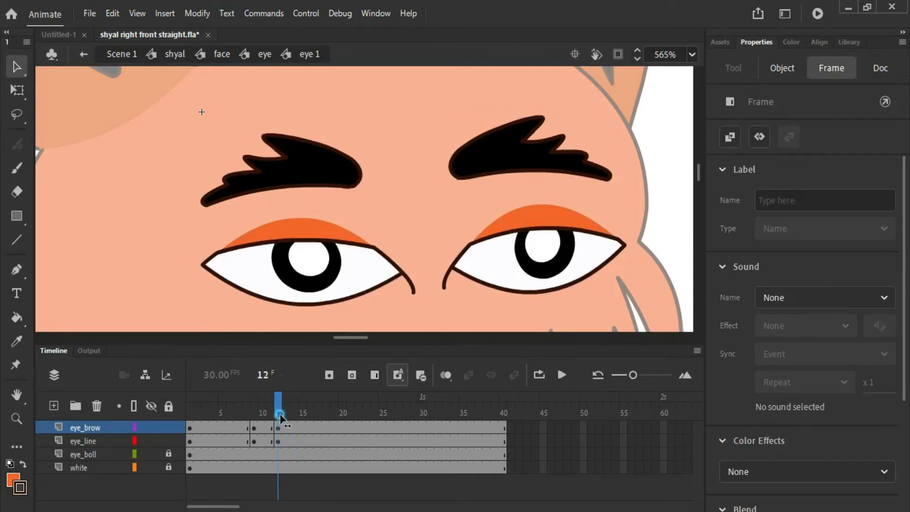
# Group the eye outlines and eyelid fills on frame 9 of the eye_line layer, and go to frame 12.
pyautogui.click(252, 427)
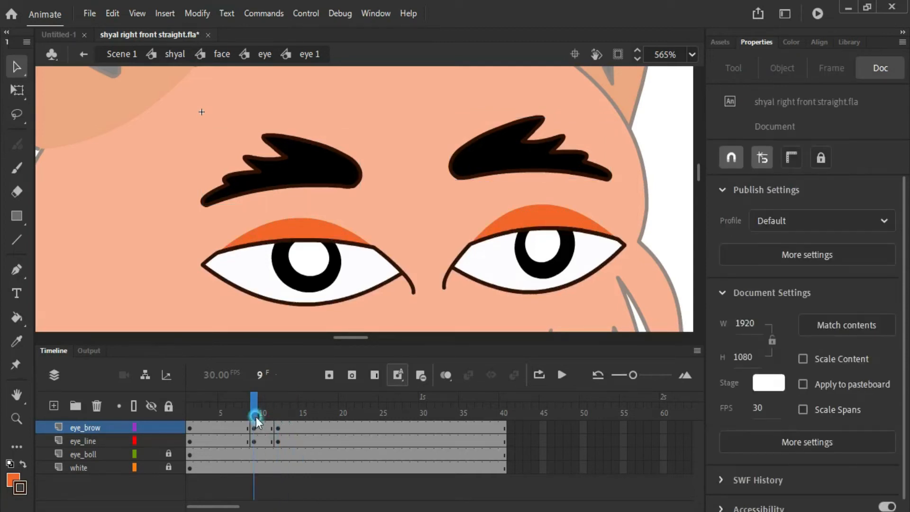
pyautogui.click(252, 441)
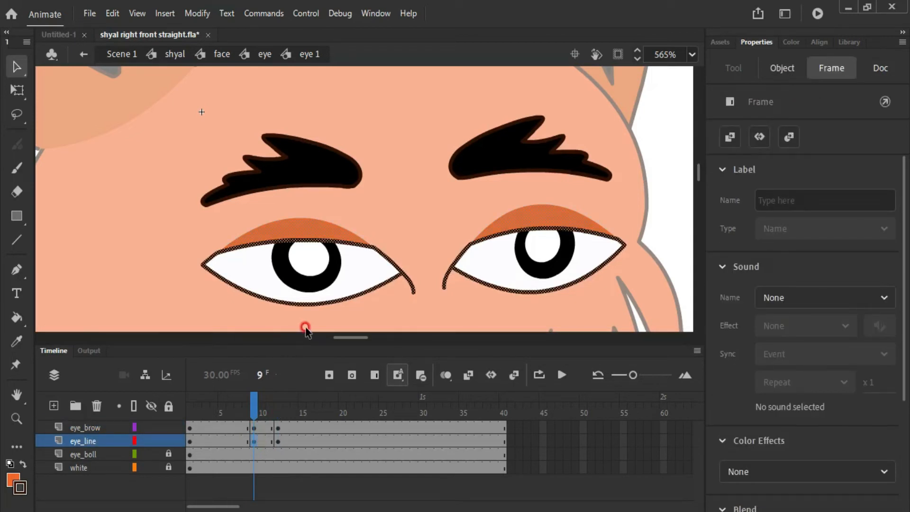
pyautogui.hotkey('ctrl', 'g')
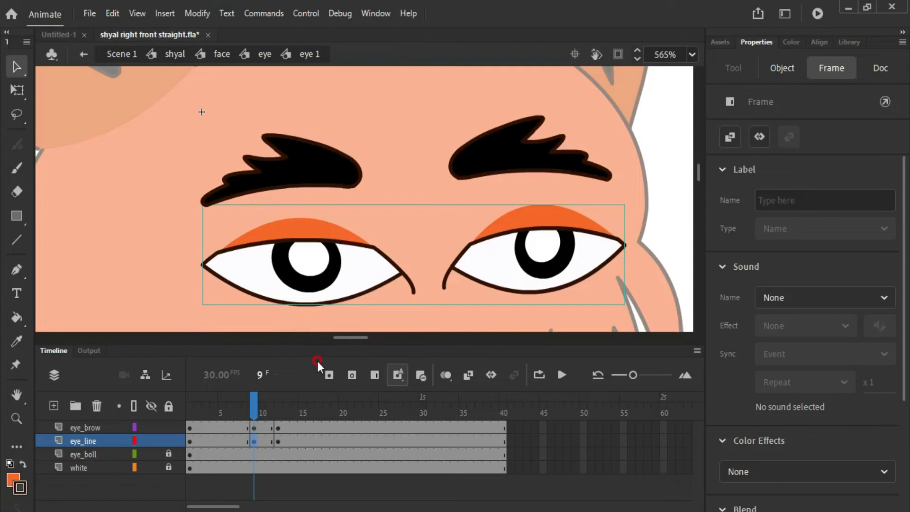
pyautogui.click(278, 415)
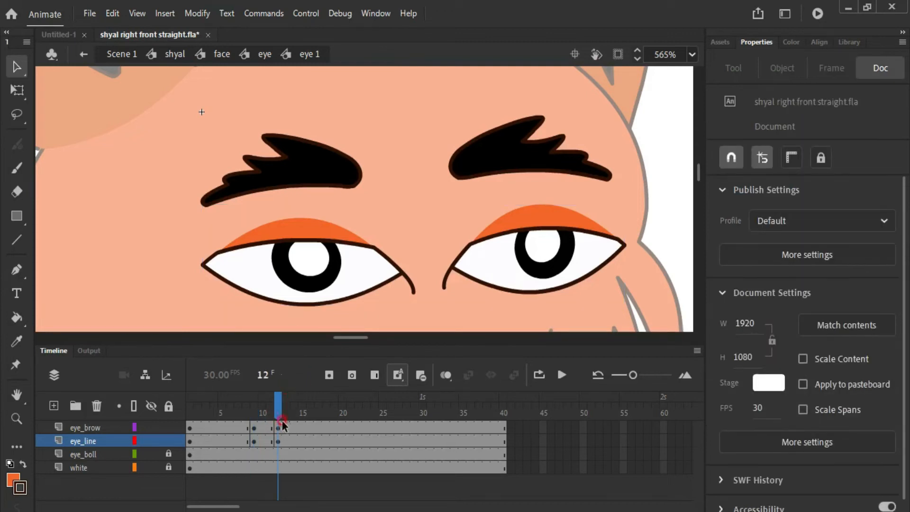
# Draw a straight line across both eyes just below the upper lid lines on frame 12 of the eye_line layer.
pyautogui.click(272, 443)
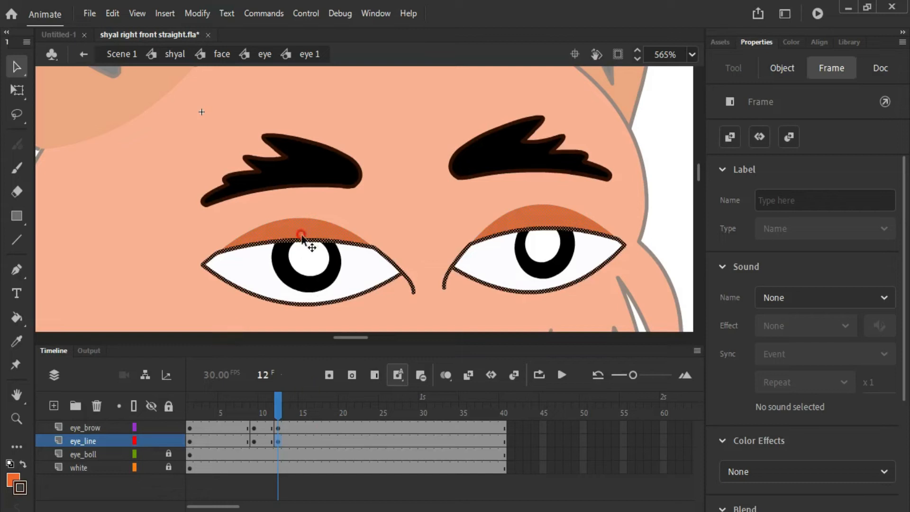
pyautogui.scroll(-4, 403, 238)
pyautogui.scroll(4, 533, 237)
pyautogui.press('n')
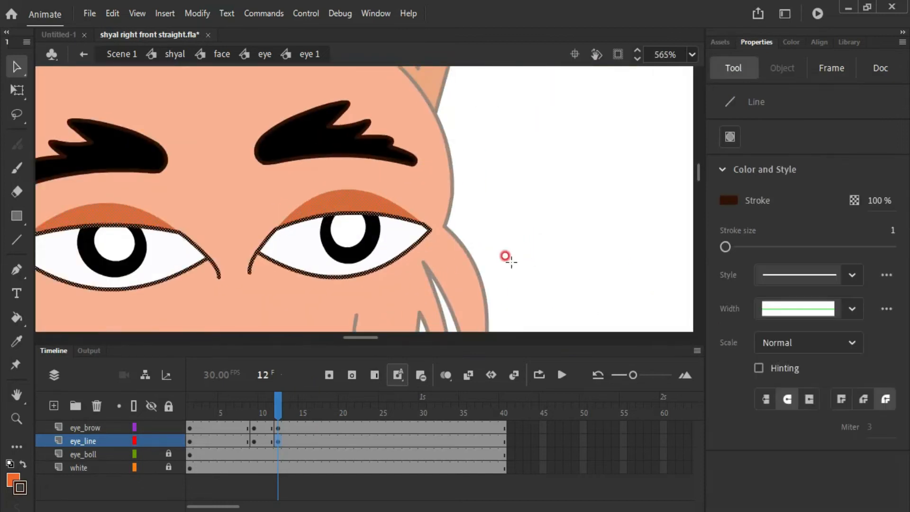
pyautogui.scroll(-5, 469, 227)
pyautogui.scroll(3, 462, 233)
pyautogui.scroll(-3, 474, 235)
pyautogui.scroll(3, 483, 240)
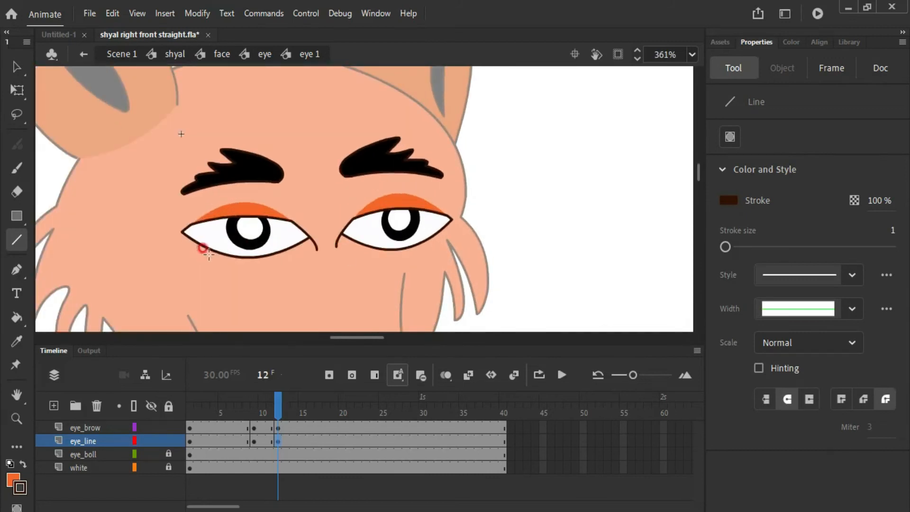
pyautogui.click(278, 437)
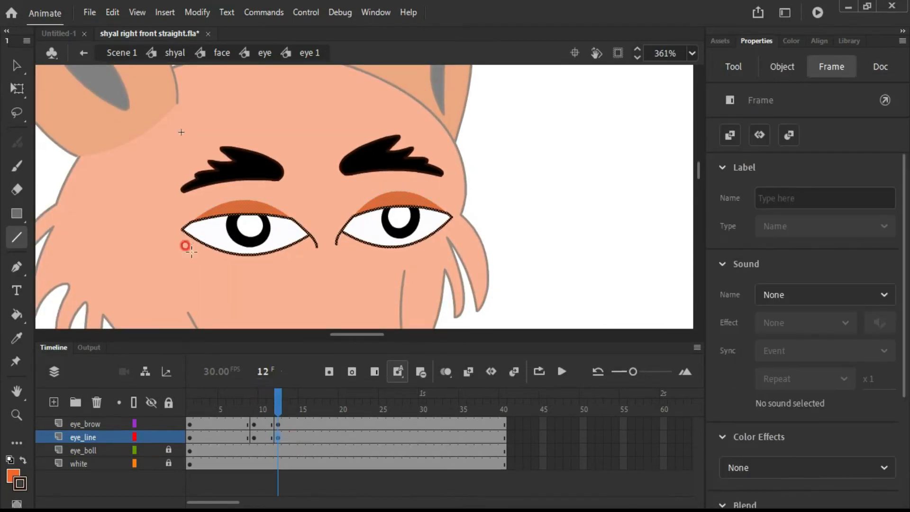
pyautogui.scroll(3, 186, 237)
pyautogui.scroll(-2, 186, 237)
pyautogui.scroll(2, 261, 226)
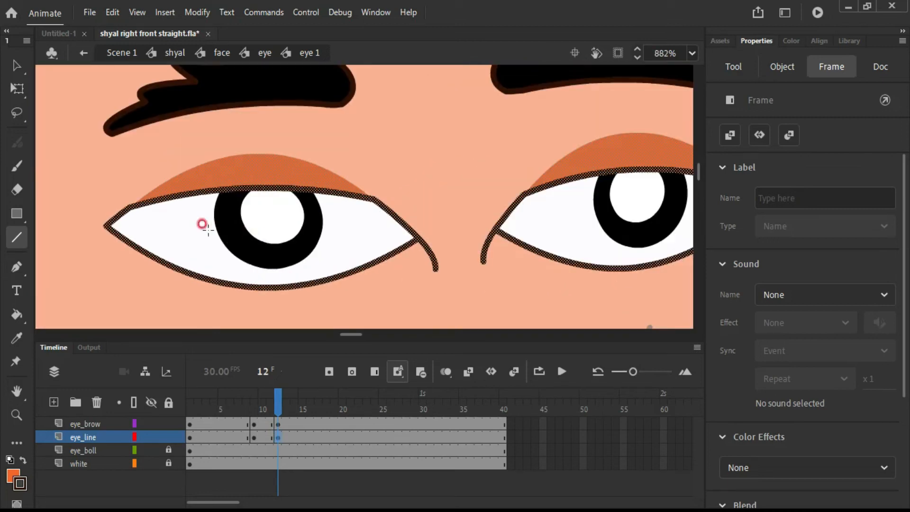
pyautogui.scroll(-5, 118, 223)
pyautogui.scroll(4, 494, 240)
pyautogui.scroll(-1, 493, 241)
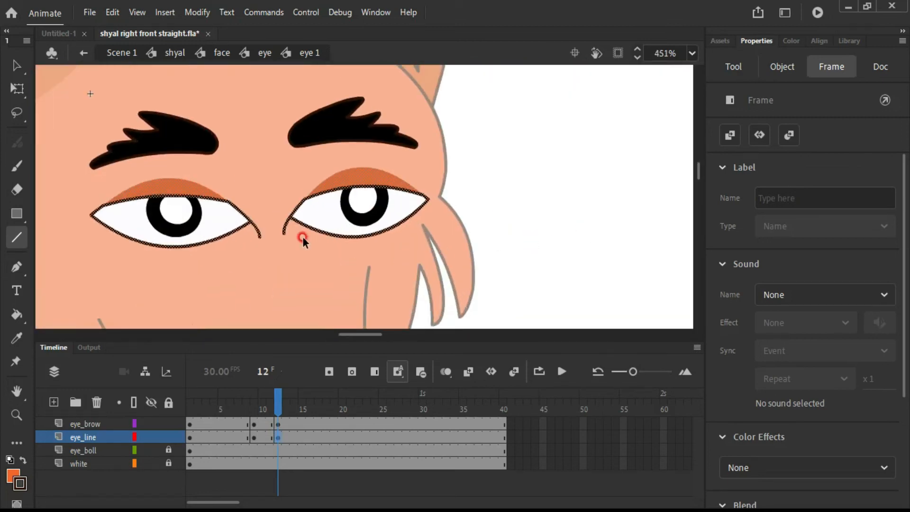
pyautogui.moveTo(58, 216)
pyautogui.mouseDown()
pyautogui.moveTo(462, 218)
pyautogui.moveTo(514, 200)
pyautogui.mouseUp()
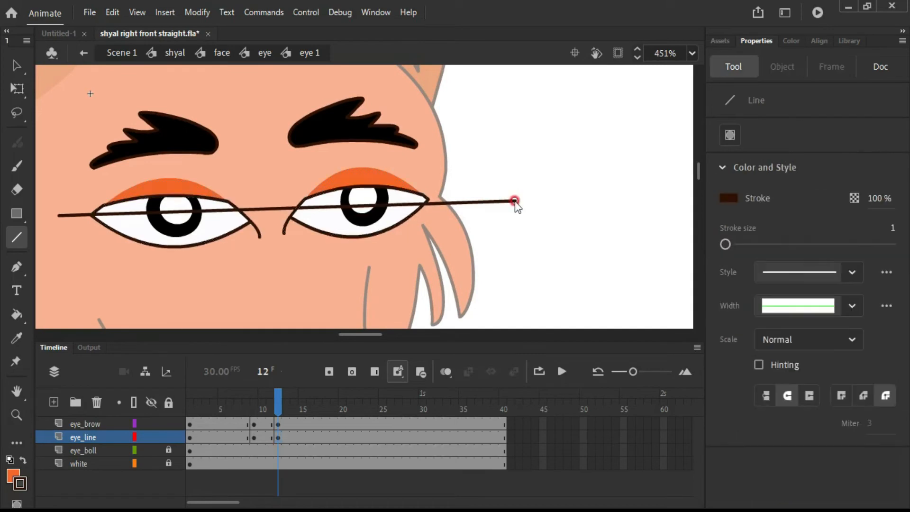
# Bend the new line upward over each eye into a lowered lid curve.
pyautogui.scroll(2, 139, 211)
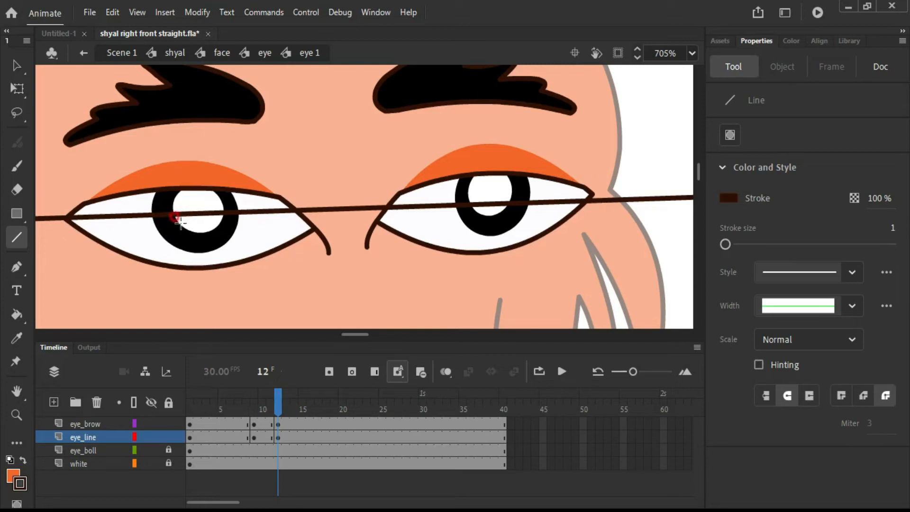
pyautogui.press('v')
pyautogui.moveTo(185, 214); pyautogui.dragTo(185, 206)
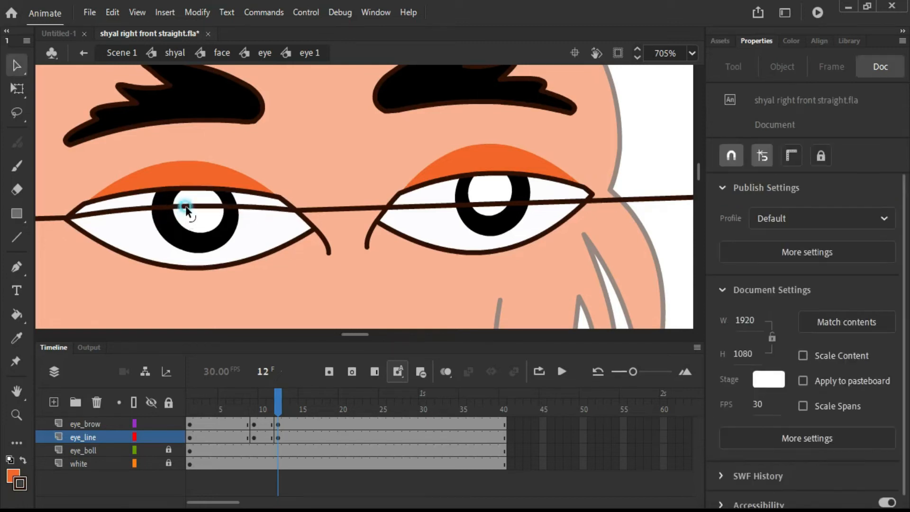
pyautogui.moveTo(484, 203); pyautogui.dragTo(491, 192)
pyautogui.click(480, 196)
pyautogui.click(340, 225)
pyautogui.click(222, 207)
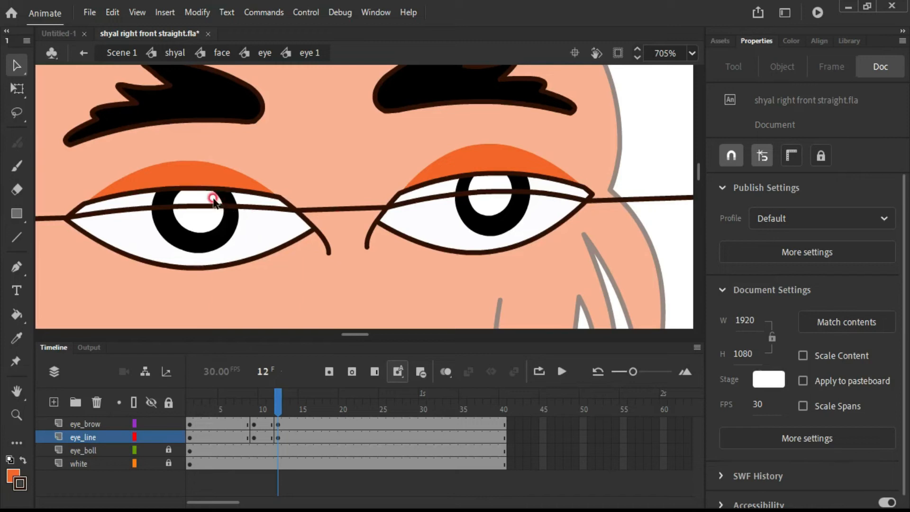
# Fill the gaps between the old lid lines and the new curves with orange on both eyes.
pyautogui.press('k')
pyautogui.click(217, 197)
pyautogui.click(477, 185)
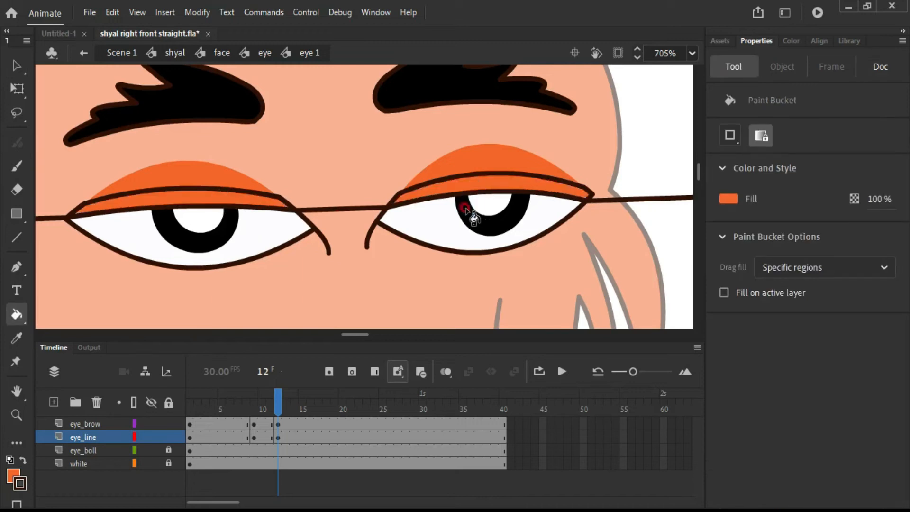
# Delete the old upper lid line running through the left eye's orange eyelid.
pyautogui.press('v')
pyautogui.click(242, 191)
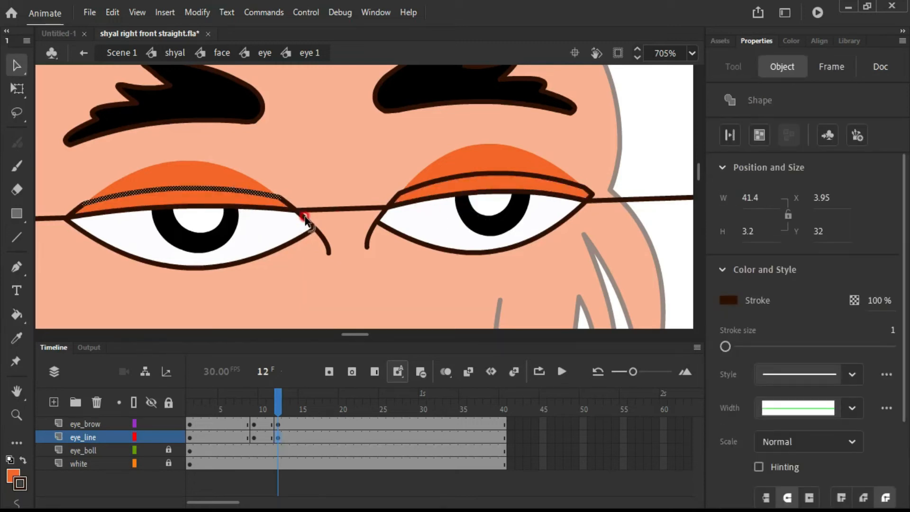
pyautogui.press('Delete')
pyautogui.click(412, 198)
pyautogui.click(422, 181)
pyautogui.press('Delete')
pyautogui.click(415, 178)
pyautogui.click(479, 155)
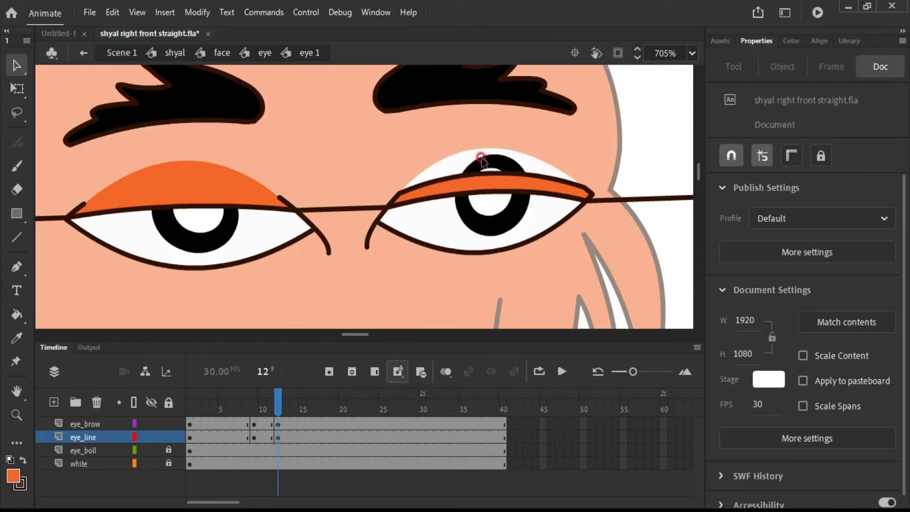
pyautogui.click(491, 161)
pyautogui.click(491, 158)
pyautogui.click(393, 161)
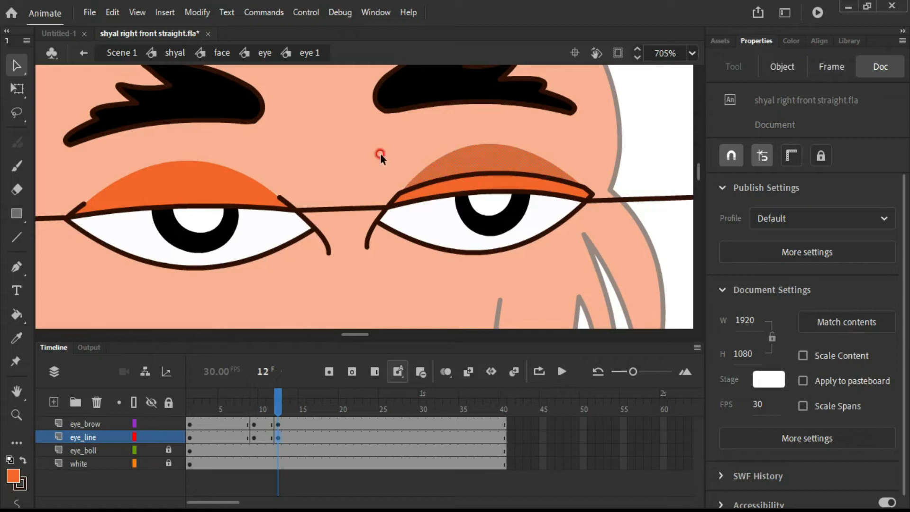
pyautogui.click(327, 154)
# Delete the right eye's old upper lid line and the leftover line stubs at the eye corners.
pyautogui.click(411, 189)
pyautogui.press('Delete')
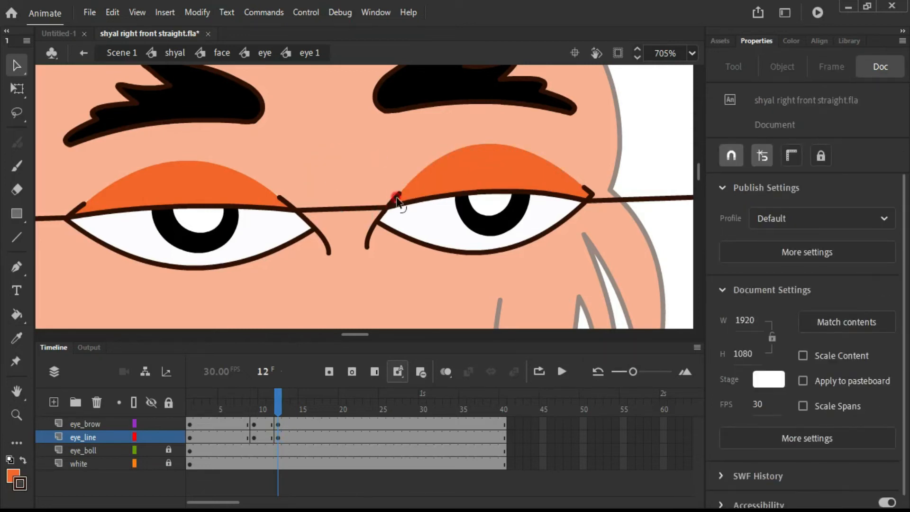
pyautogui.click(281, 198)
pyautogui.press('Delete')
pyautogui.click(69, 208)
pyautogui.press('Delete')
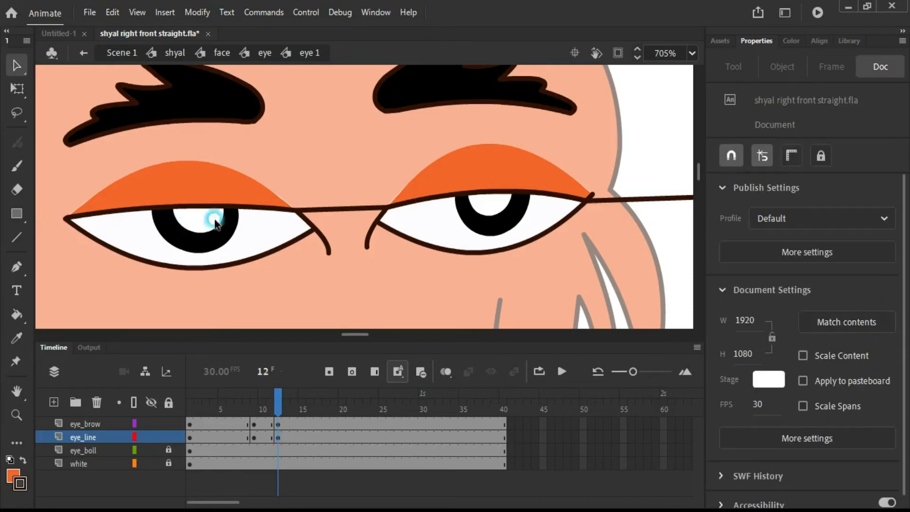
# Delete the guide line pieces between the eyes and beyond the right eye, plus the stub at its outer corner.
pyautogui.click(308, 211)
pyautogui.press('Delete')
pyautogui.click(618, 199)
pyautogui.press('Delete')
pyautogui.click(591, 197)
pyautogui.press('Delete')
# Insert keyframes at frame 15 on the eye_brow and eye_line layers.
pyautogui.scroll(-6, 458, 182)
pyautogui.scroll(4, 457, 182)
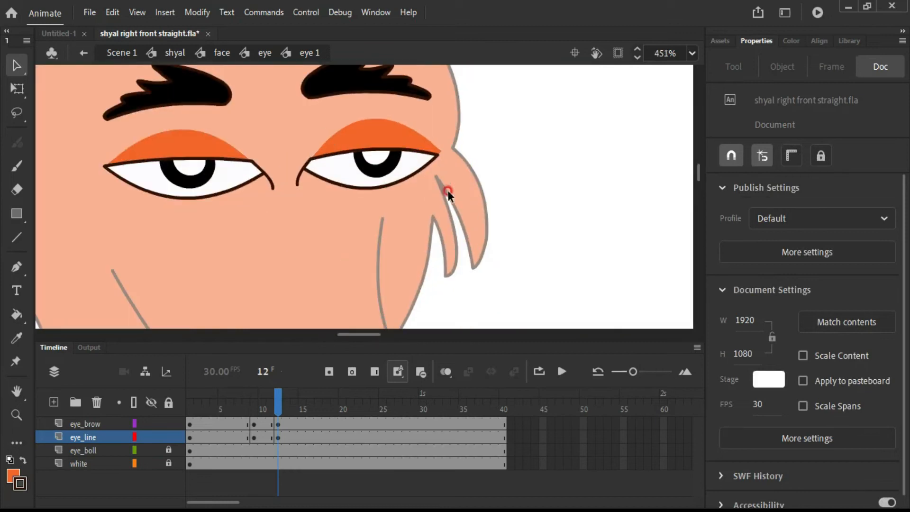
pyautogui.moveTo(278, 402); pyautogui.dragTo(300, 438)
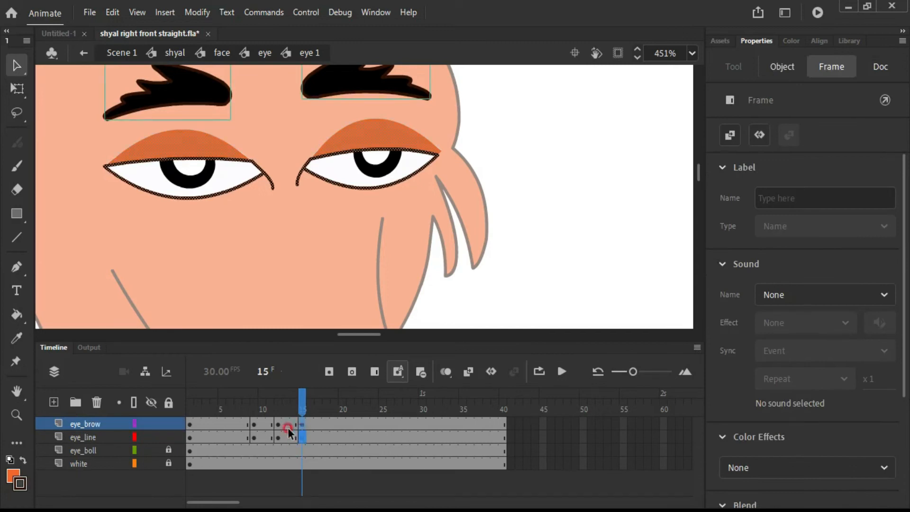
# Nudge both eyebrows slightly down on frame 12 of the eye_brow layer.
pyautogui.scroll(-3, 372, 181)
pyautogui.scroll(3, 411, 159)
pyautogui.scroll(-2, 413, 160)
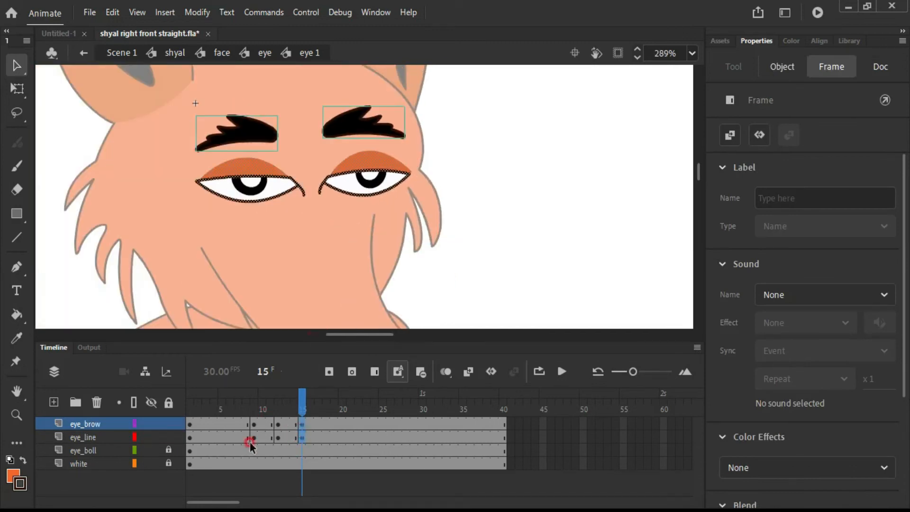
pyautogui.click(280, 409)
pyautogui.click(260, 129)
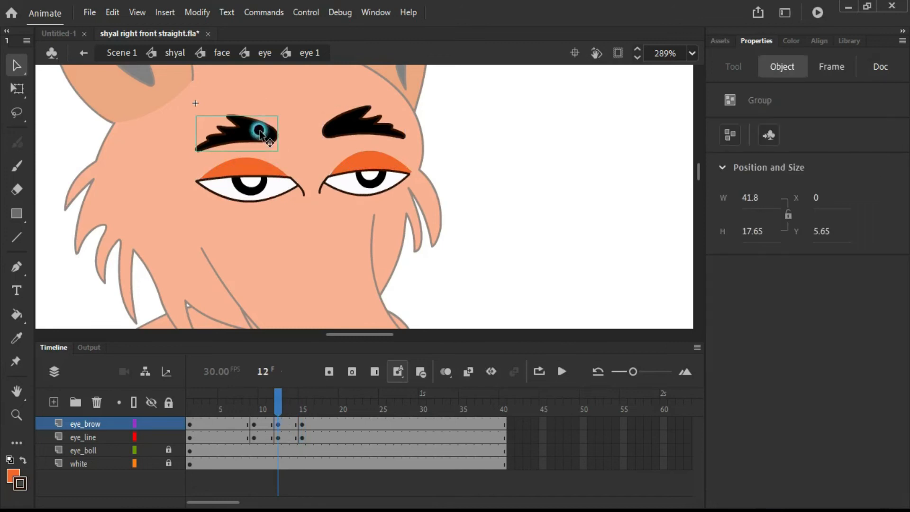
pyautogui.keyDown('shift'); pyautogui.click(410, 141); pyautogui.keyUp('shift')
pyautogui.scroll(3, 257, 123)
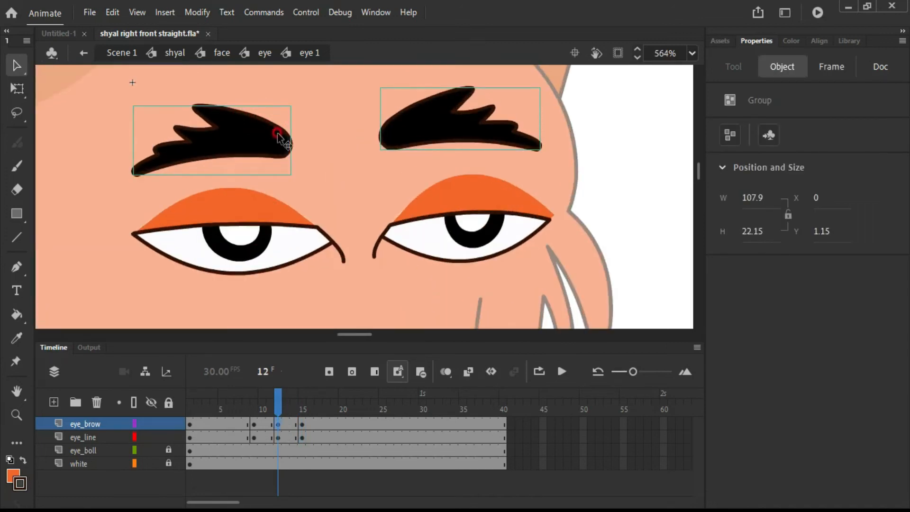
pyautogui.press('Down')
pyautogui.press('Down')
pyautogui.press('Down')
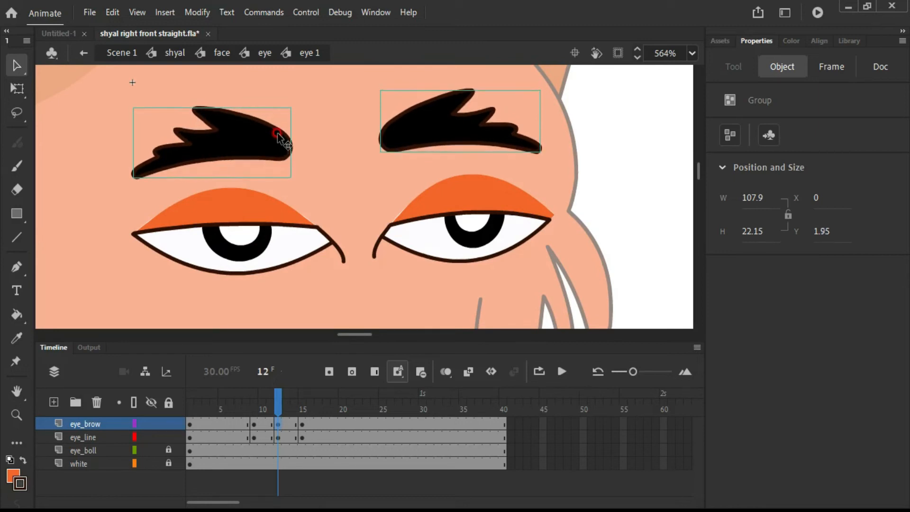
# Nudge the two eyebrows slightly toward each other on frame 12.
pyautogui.click(135, 195)
pyautogui.click(192, 158)
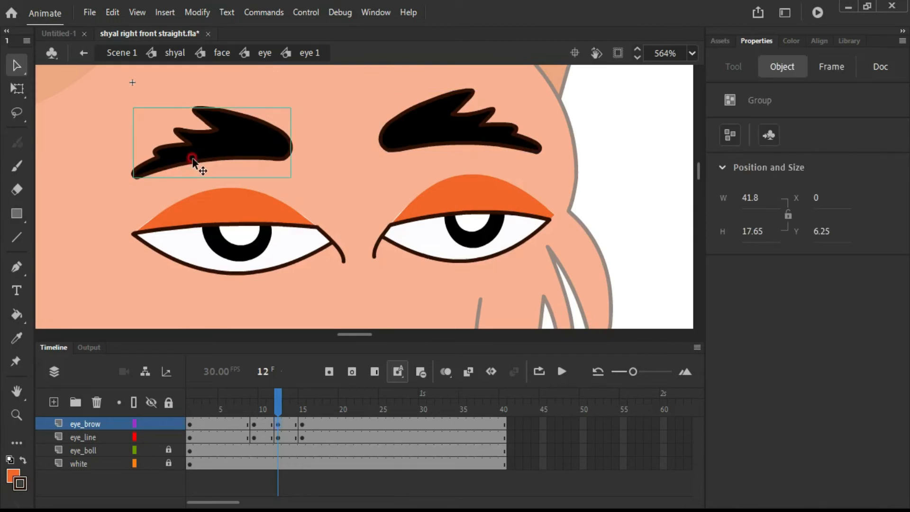
pyautogui.click(422, 110)
pyautogui.press('Left')
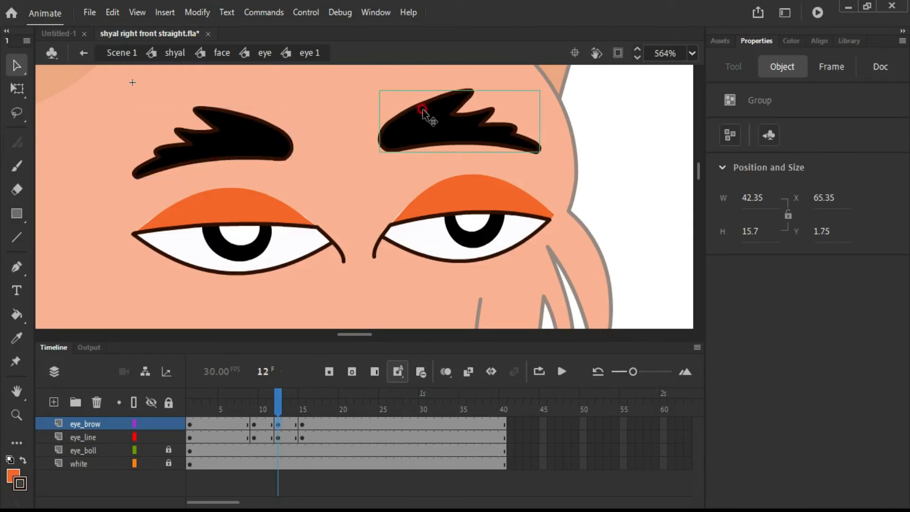
# Match the eyebrows on frame 15 of the eye_brow layer to their lowered frame 12 position.
pyautogui.click(303, 412)
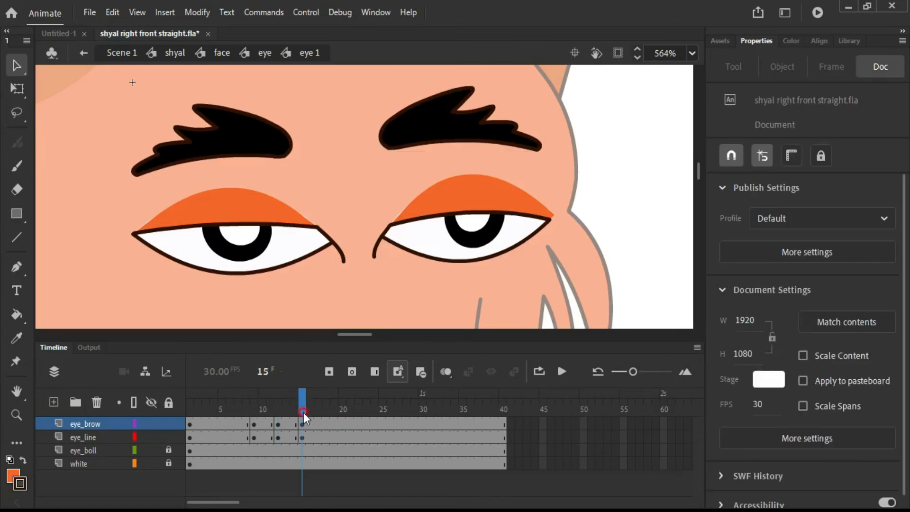
pyautogui.click(302, 425)
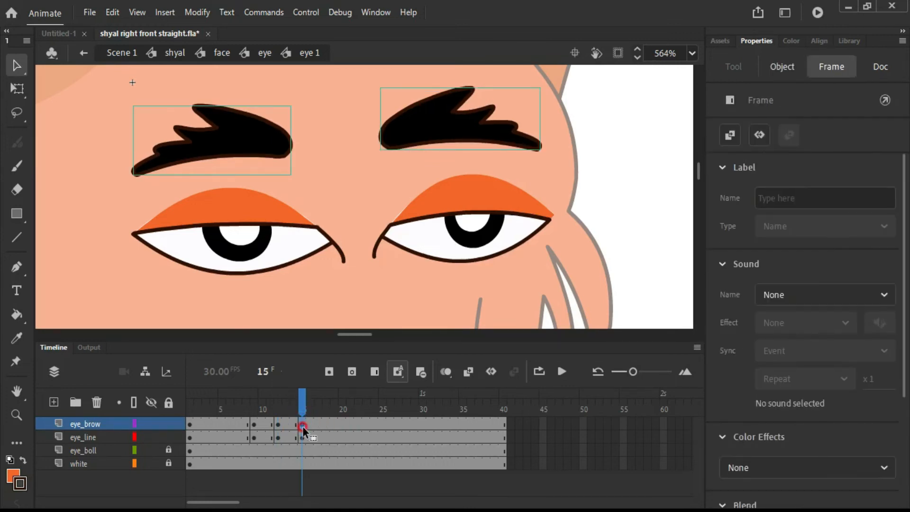
pyautogui.press('Down')
pyautogui.click(557, 139)
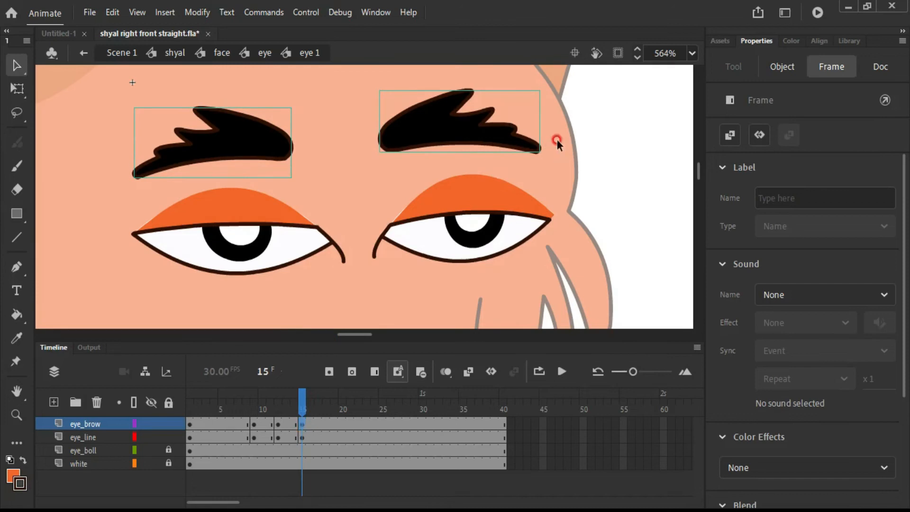
pyautogui.moveTo(556, 139); pyautogui.dragTo(595, 172)
pyautogui.click(648, 175)
# Draw a straight line across the lower part of both eyes on frame 15 of the eye_line layer.
pyautogui.click(302, 436)
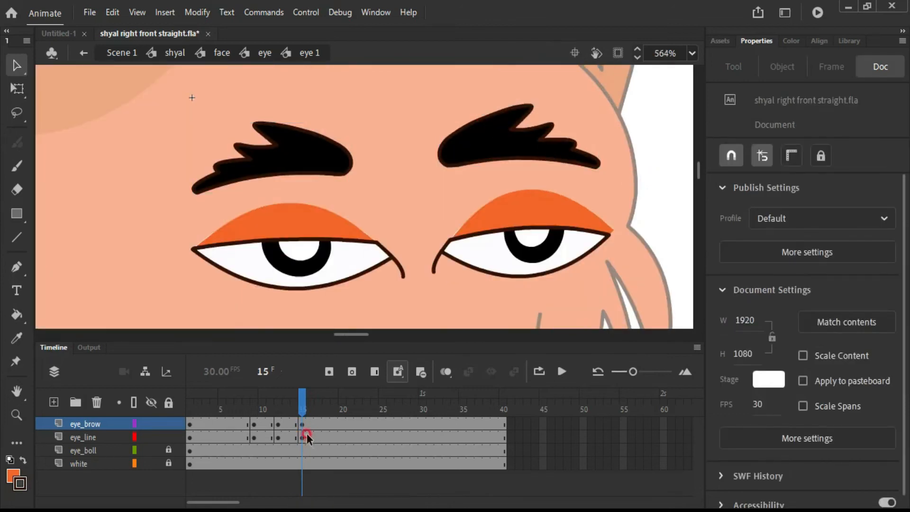
pyautogui.scroll(-3, 374, 204)
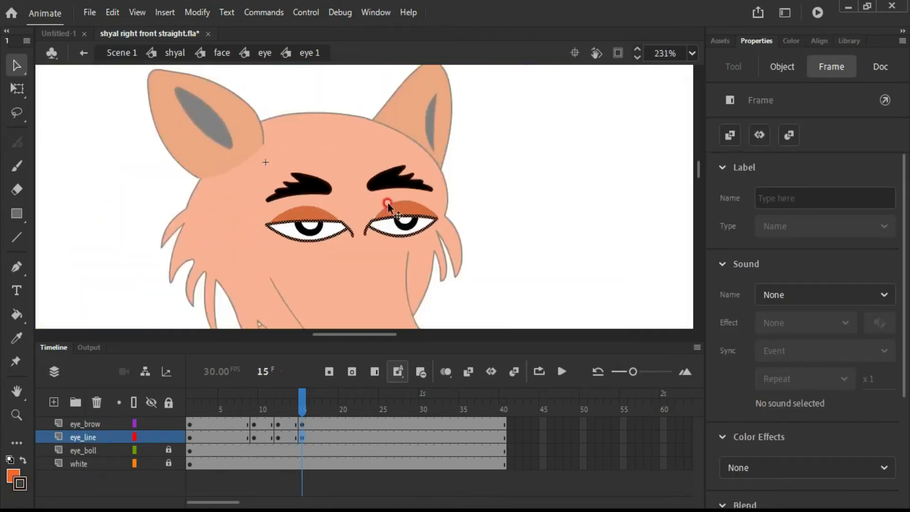
pyautogui.scroll(2, 455, 198)
pyautogui.press('n')
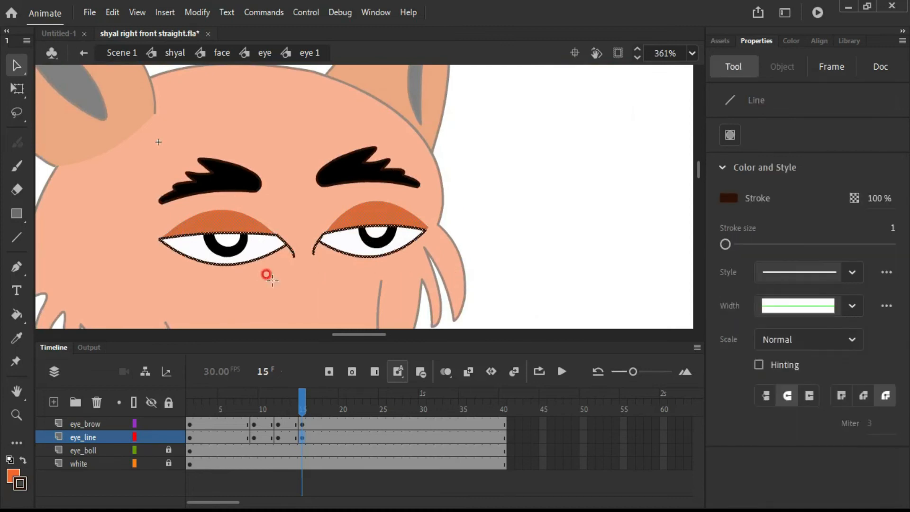
pyautogui.moveTo(206, 247); pyautogui.dragTo(527, 244)
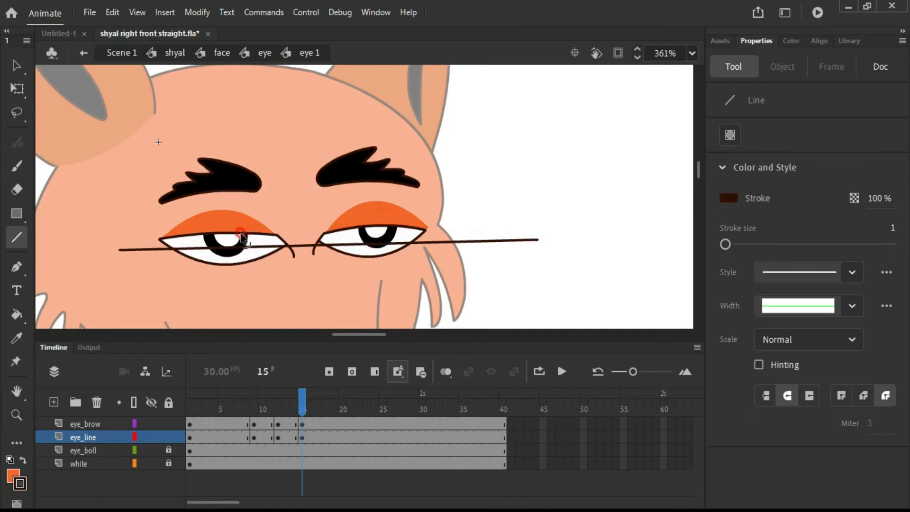
# Bend the frame 15 line slightly upward over each eye to form the new lid edges.
pyautogui.scroll(2, 243, 237)
pyautogui.press('v')
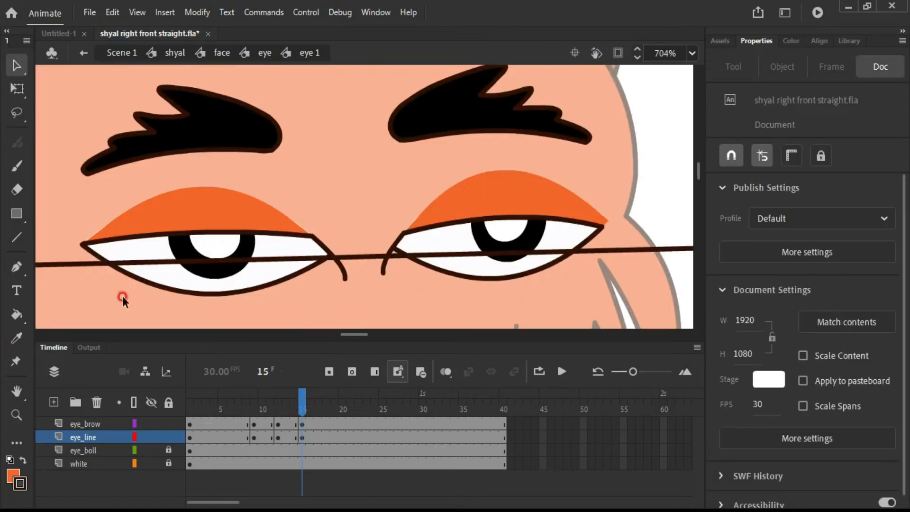
pyautogui.moveTo(208, 260); pyautogui.dragTo(208, 255)
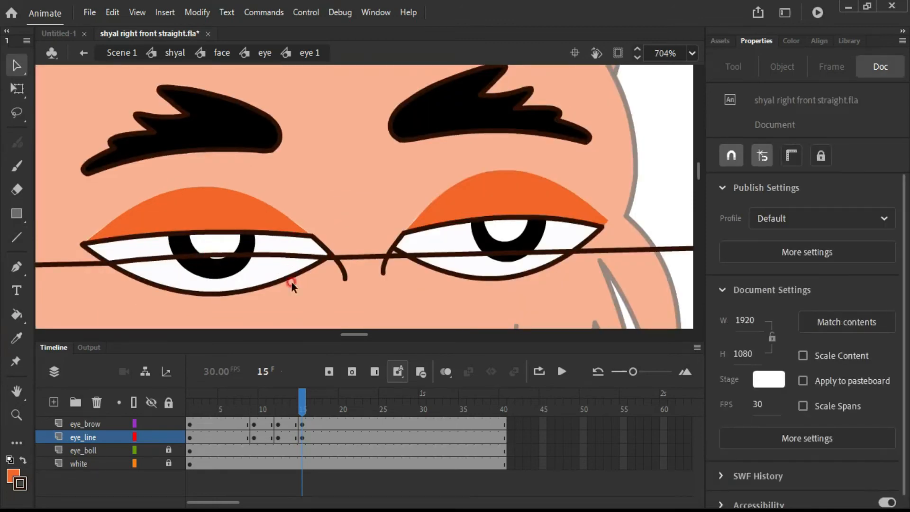
pyautogui.moveTo(494, 253); pyautogui.dragTo(497, 245)
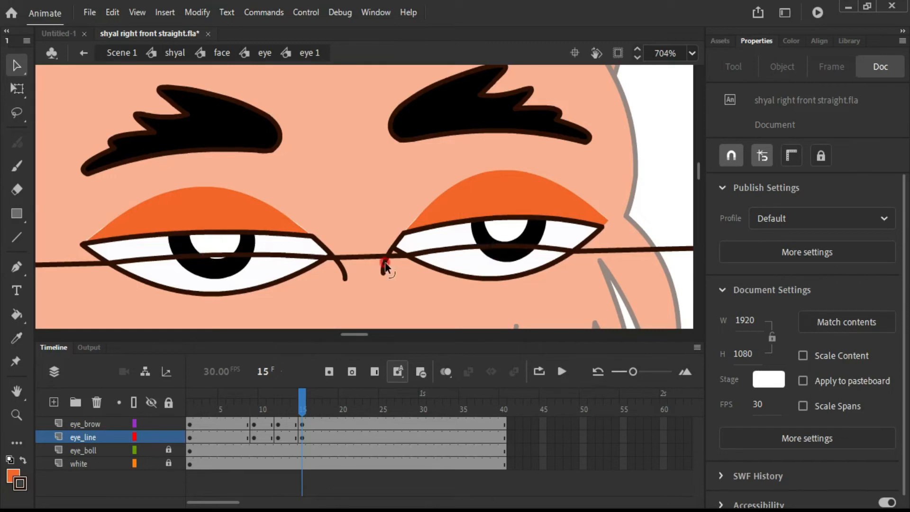
# Fill the strips between the old and new lid edges of both eyes with orange on frame 15.
pyautogui.scroll(-2, 385, 217)
pyautogui.scroll(2, 303, 229)
pyautogui.press('k')
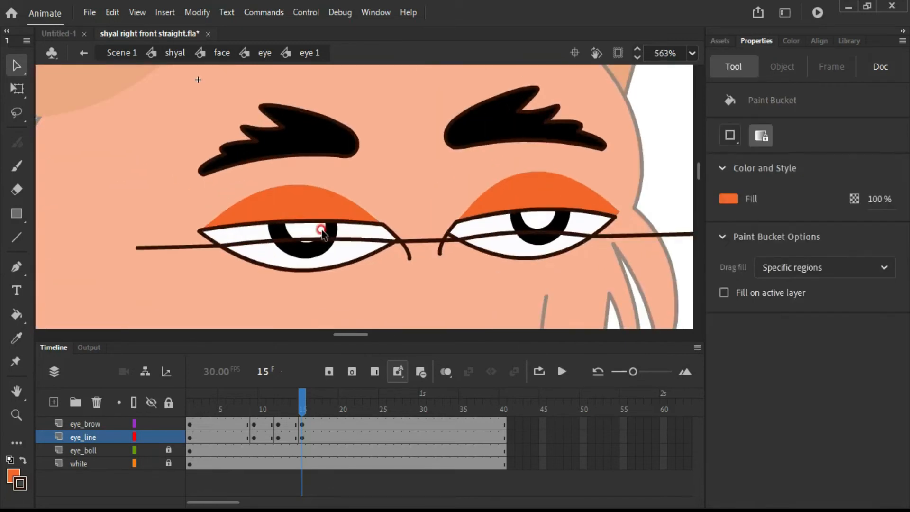
pyautogui.click(340, 232)
pyautogui.click(529, 217)
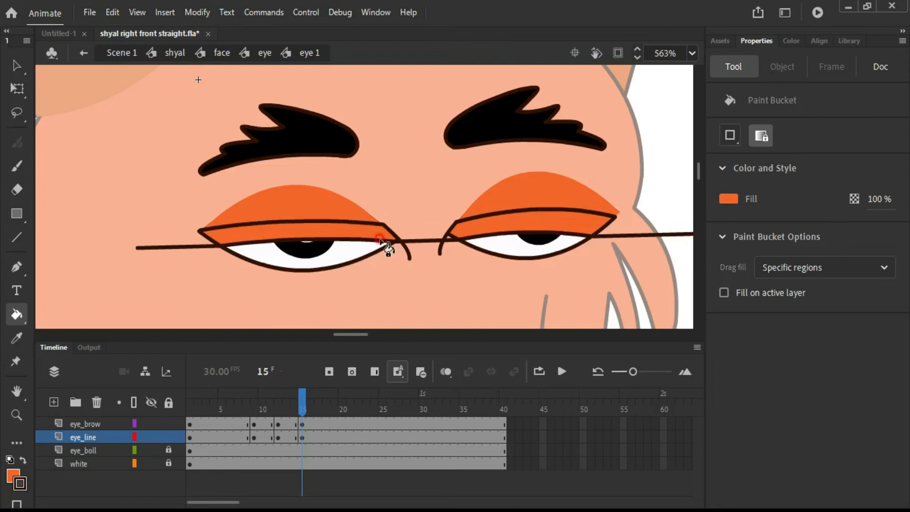
# Delete the drawn line's overhang beyond the right eye and the left eye's old upper lid edge.
pyautogui.scroll(-2, 407, 204)
pyautogui.scroll(1, 424, 225)
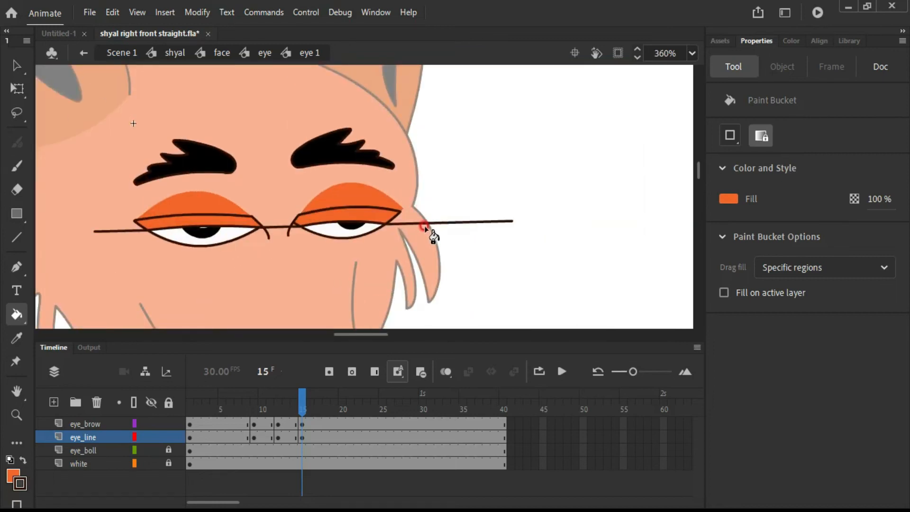
pyautogui.press('v')
pyautogui.click(424, 221)
pyautogui.press('Delete')
pyautogui.scroll(2, 267, 220)
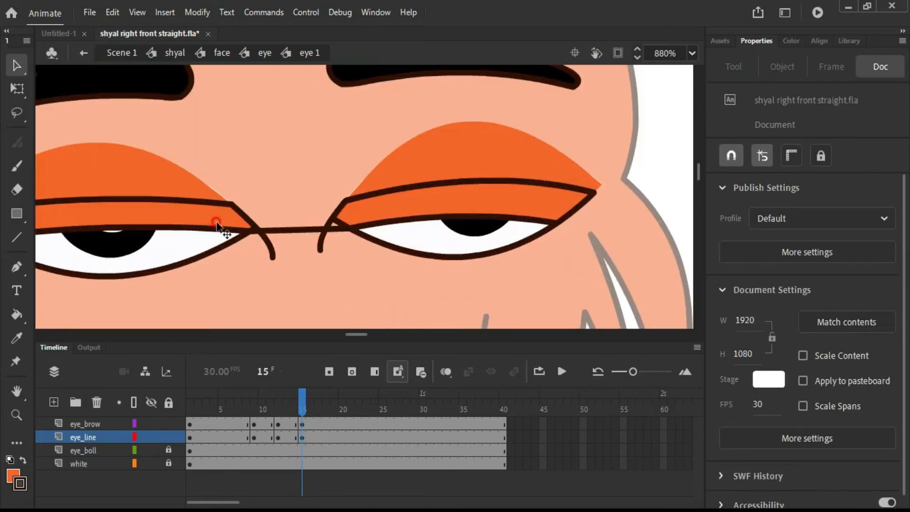
pyautogui.click(211, 203)
pyautogui.press('Delete')
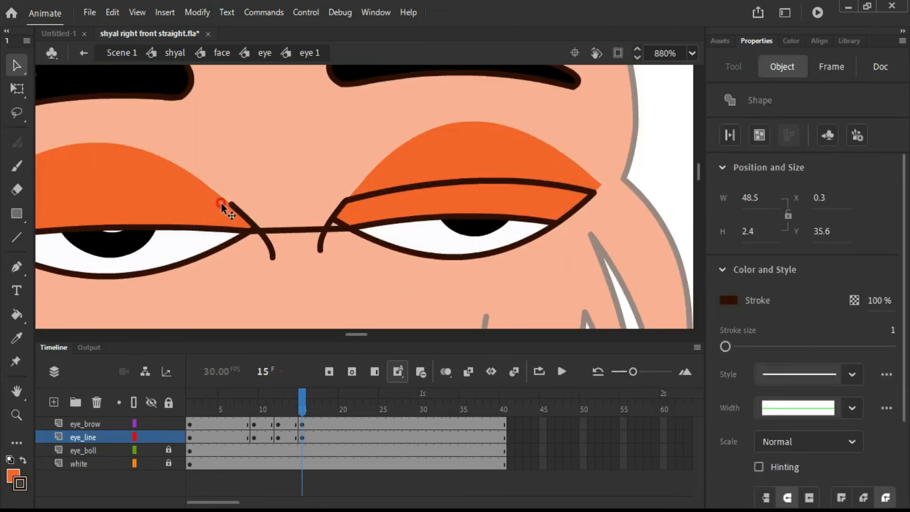
# Remove the leftover line pieces at both corners of the left eye and the segment joining the two eyes.
pyautogui.scroll(-5, 178, 214)
pyautogui.scroll(4, 180, 203)
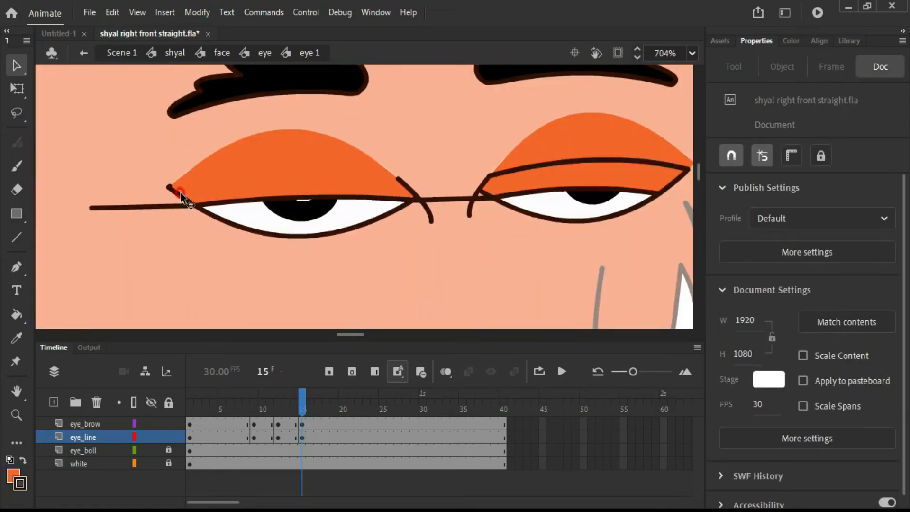
pyautogui.click(182, 202)
pyautogui.click(407, 187)
pyautogui.press('Delete')
pyautogui.click(170, 188)
pyautogui.click(154, 207)
pyautogui.press('Delete')
pyautogui.click(422, 215)
pyautogui.click(427, 198)
pyautogui.press('Delete')
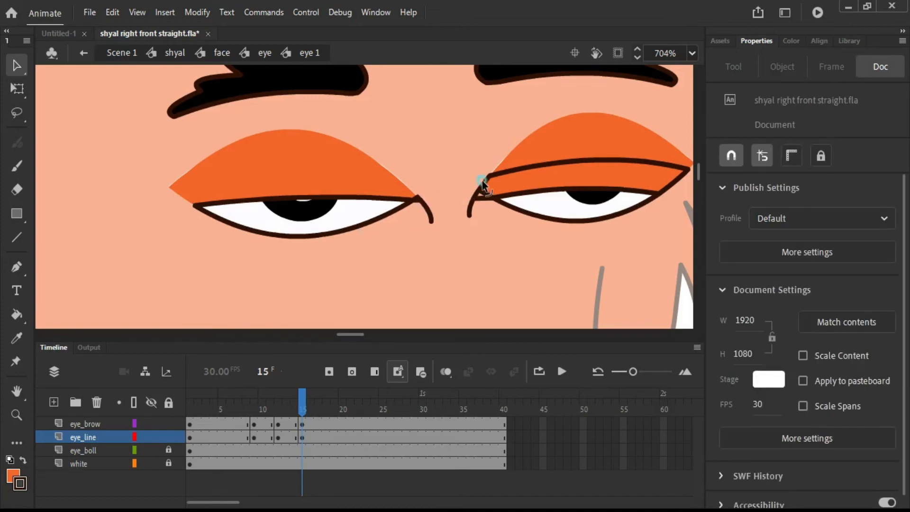
# Delete the right eye's old upper lid edge and the leftover pieces at its inner and outer corners.
pyautogui.click(511, 175)
pyautogui.press('Delete')
pyautogui.click(477, 190)
pyautogui.press('Delete')
pyautogui.click(475, 190)
pyautogui.press('Delete')
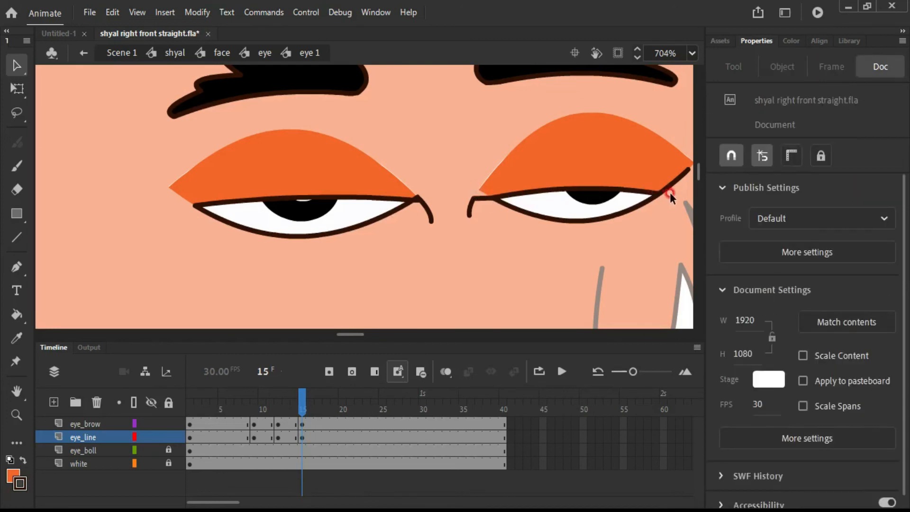
pyautogui.click(669, 192)
pyautogui.press('Delete')
pyautogui.click(448, 215)
# Compare the eyelid position on frame 12 with frame 15.
pyautogui.click(320, 436)
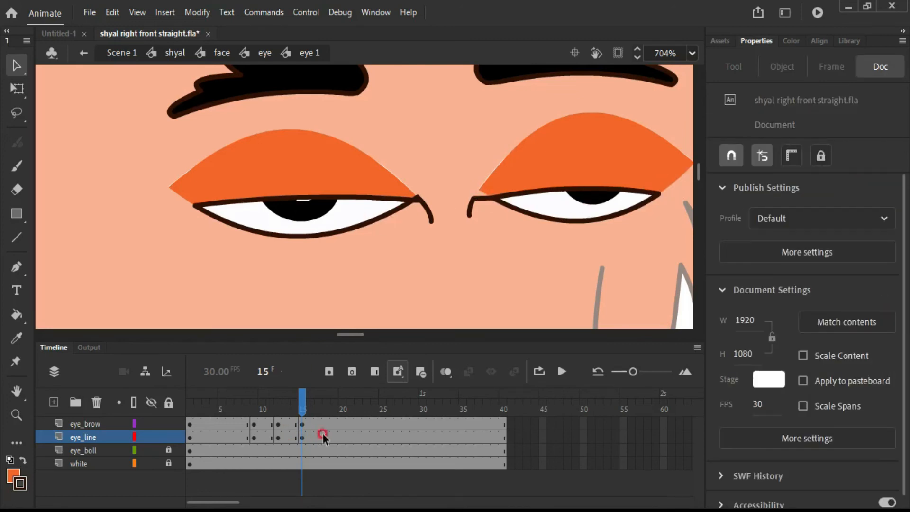
pyautogui.click(277, 410)
pyautogui.click(276, 437)
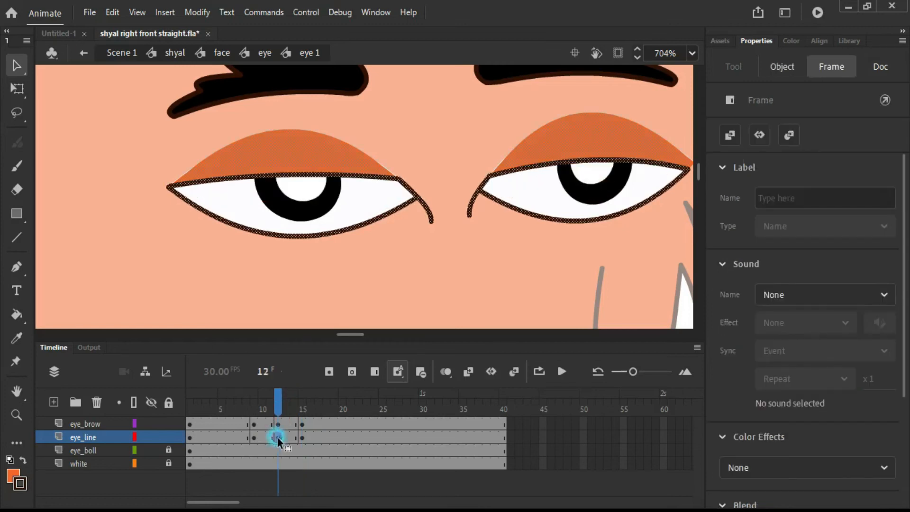
pyautogui.click(431, 239)
pyautogui.click(302, 409)
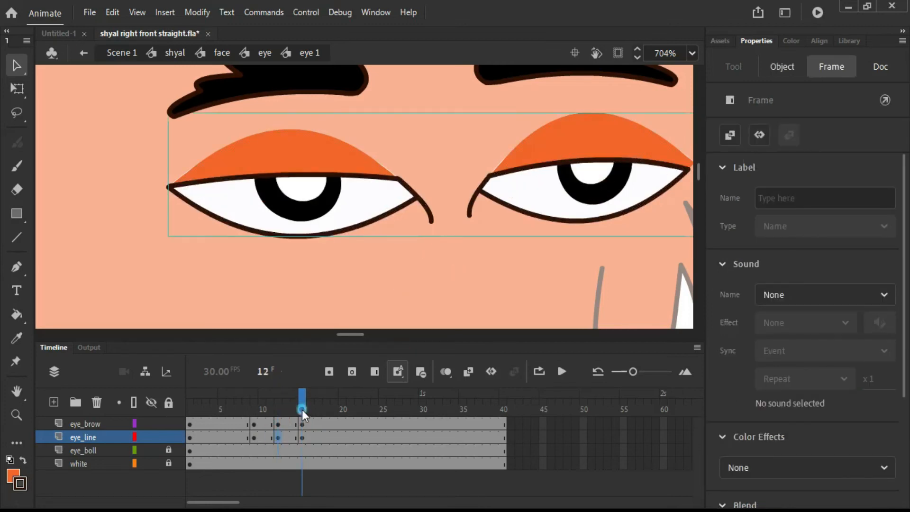
# Nudge both eyebrows slightly down on frame 15 of the eye_brow layer.
pyautogui.scroll(-4, 454, 197)
pyautogui.scroll(2, 508, 175)
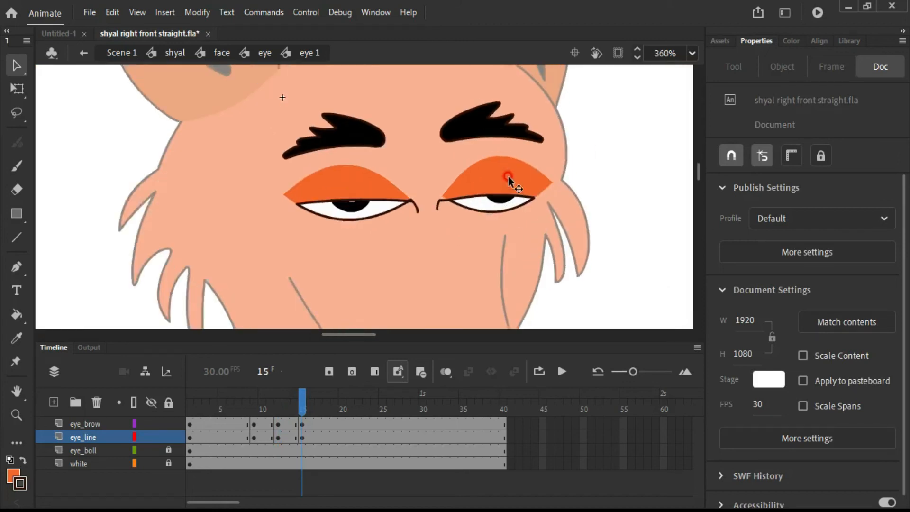
pyautogui.click(302, 424)
pyautogui.click(455, 134)
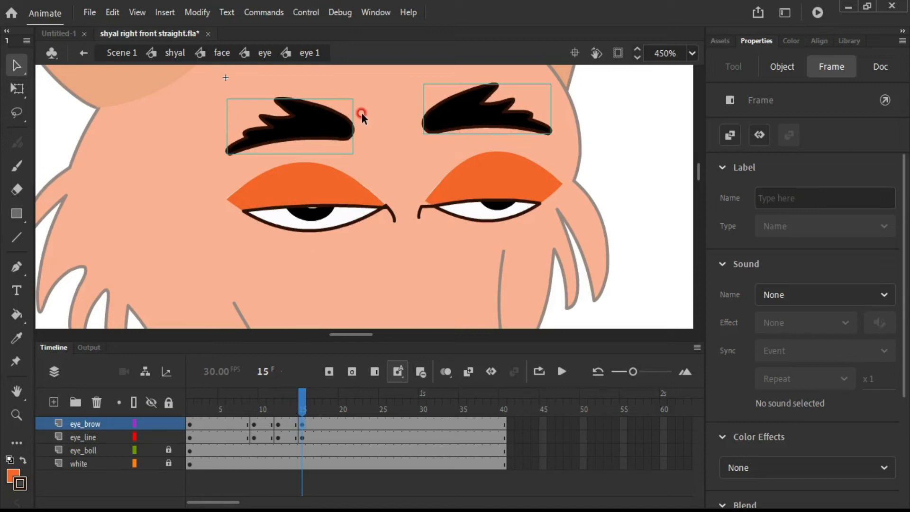
pyautogui.press('Down')
pyautogui.press('Down')
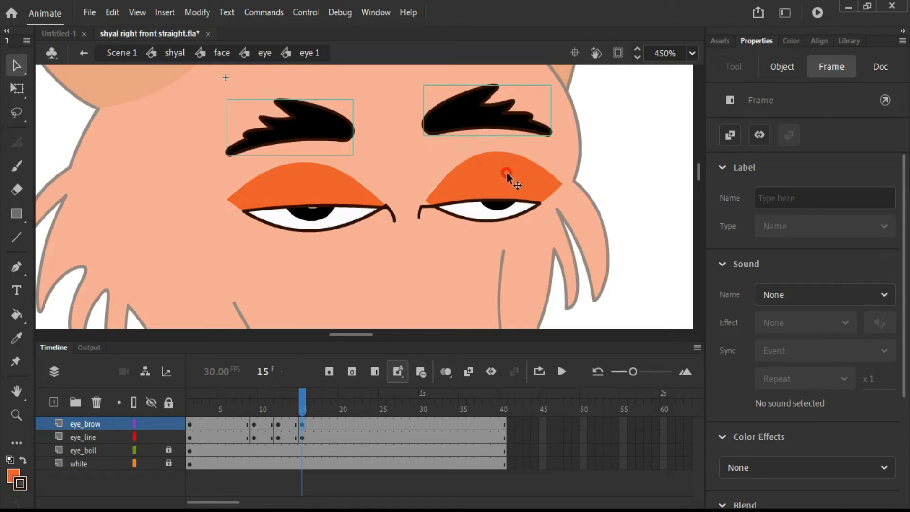
pyautogui.click(595, 146)
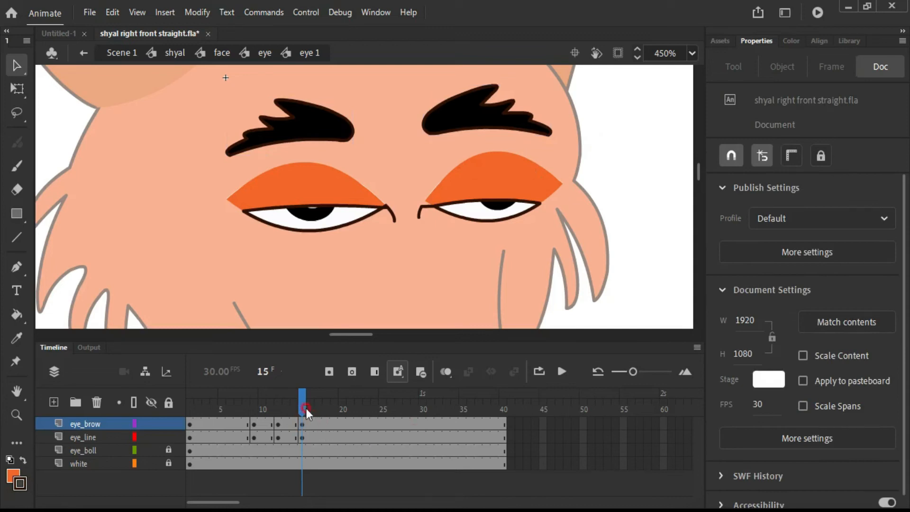
# Insert keyframes at frame 18 on the eye_brow and eye_line layers.
pyautogui.moveTo(302, 407); pyautogui.dragTo(323, 420)
pyautogui.click(327, 424)
pyautogui.click(327, 434)
pyautogui.click(323, 405)
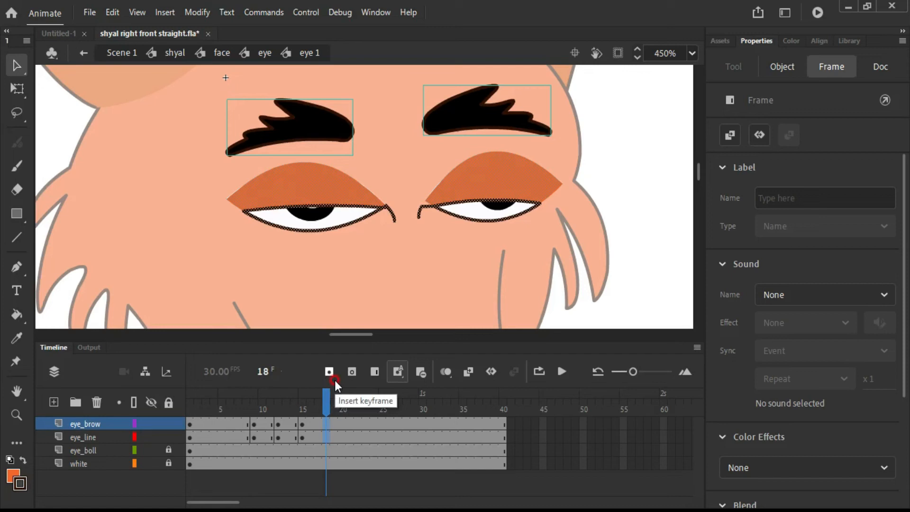
pyautogui.click(98, 372)
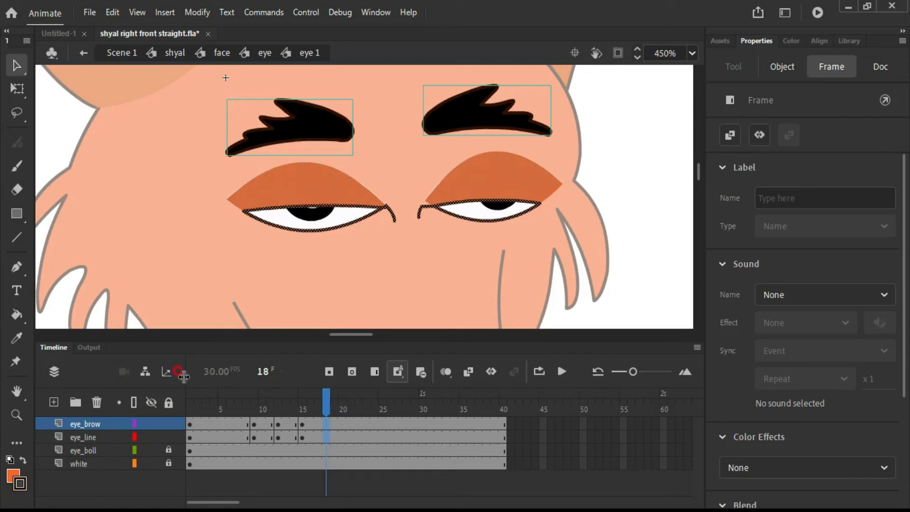
pyautogui.press('F6')
# Fill the remaining open area of both eyes with orange on frame 18 to close the eyelids.
pyautogui.scroll(3, 439, 210)
pyautogui.scroll(-4, 342, 213)
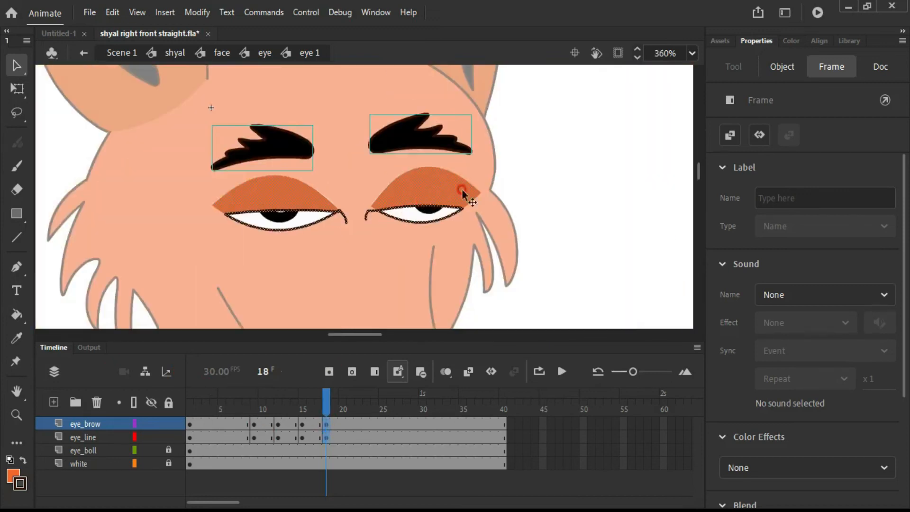
pyautogui.scroll(1, 483, 187)
pyautogui.click(519, 195)
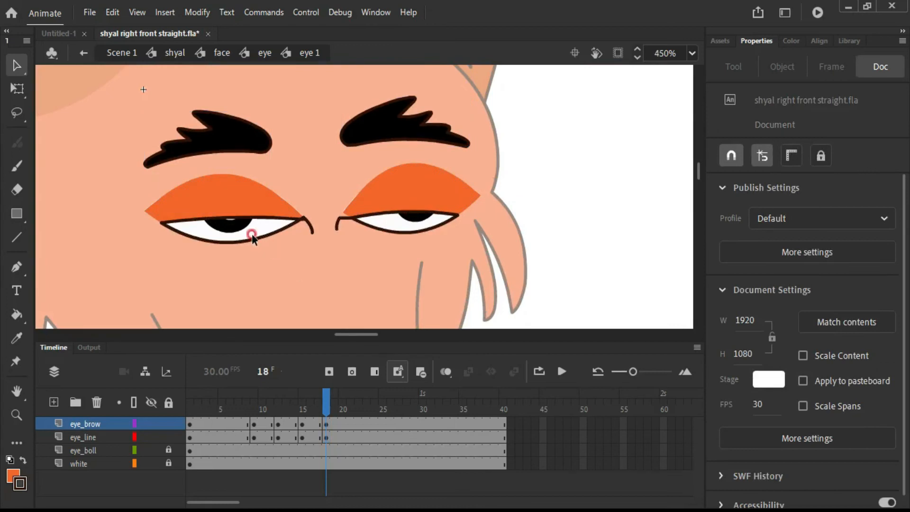
pyautogui.scroll(3, 252, 234)
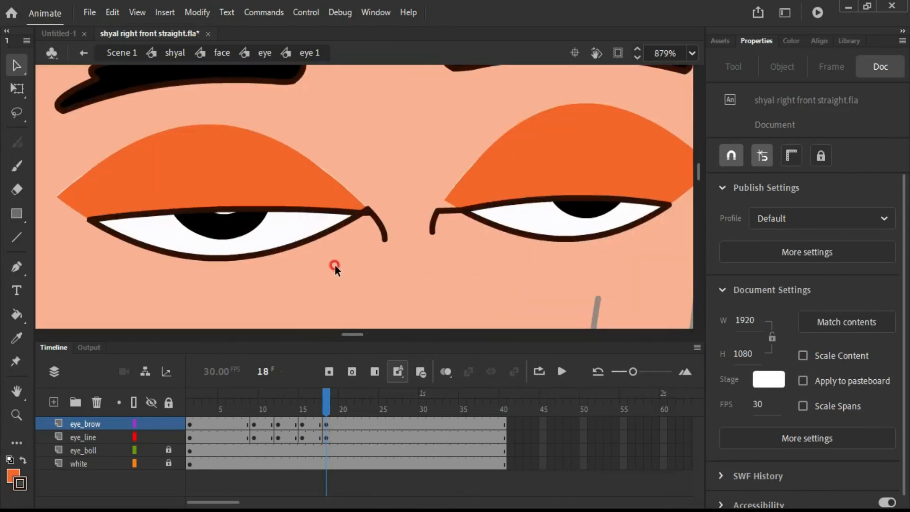
pyautogui.press('k')
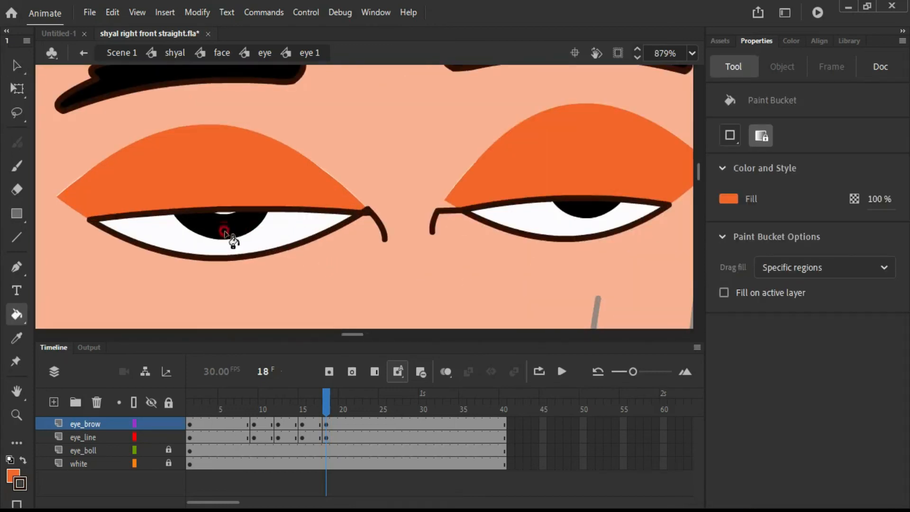
pyautogui.click(229, 238)
pyautogui.click(526, 229)
pyautogui.scroll(-3, 352, 213)
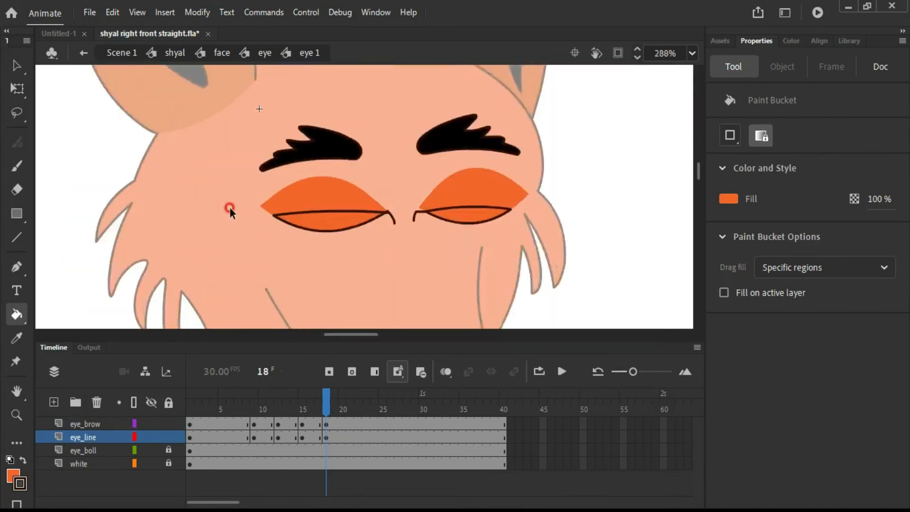
# Delete the upper lid line crossing each closed eye on frame 18.
pyautogui.scroll(2, 228, 203)
pyautogui.press('v')
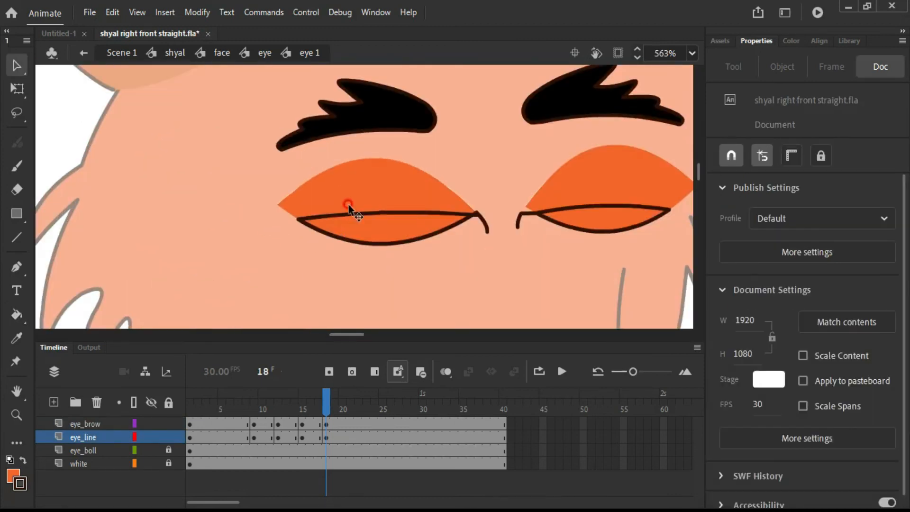
pyautogui.click(351, 212)
pyautogui.press('Delete')
pyautogui.click(581, 208)
pyautogui.press('Delete')
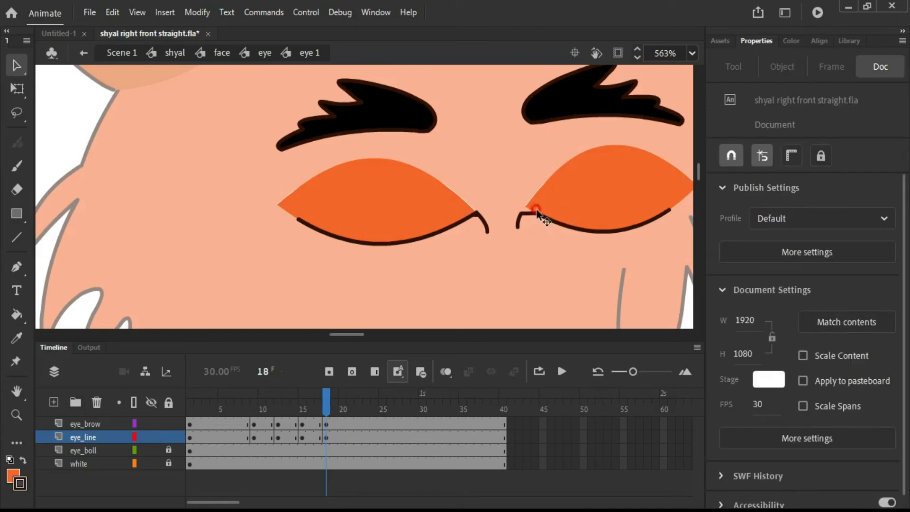
# Bend the short line at the right eye's inner corner slightly upward into a curve on frame 18.
pyautogui.click(528, 212)
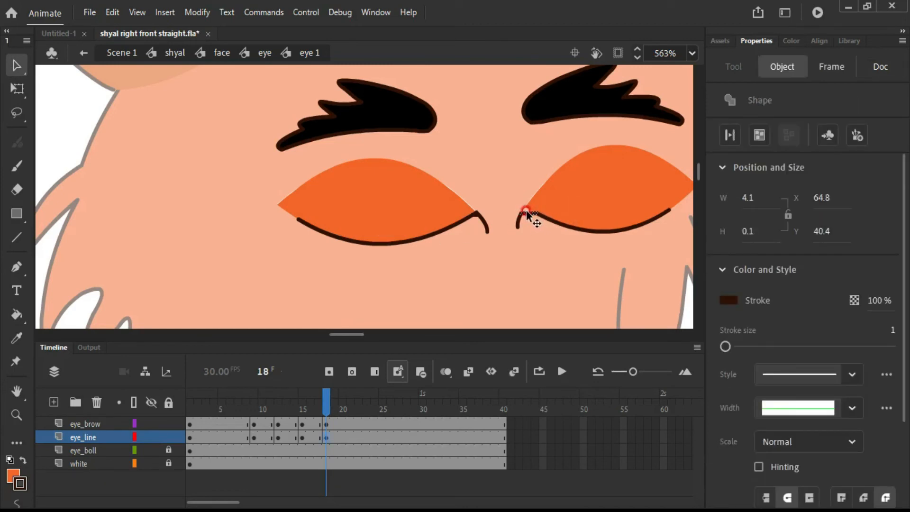
pyautogui.scroll(3, 533, 216)
pyautogui.click(539, 244)
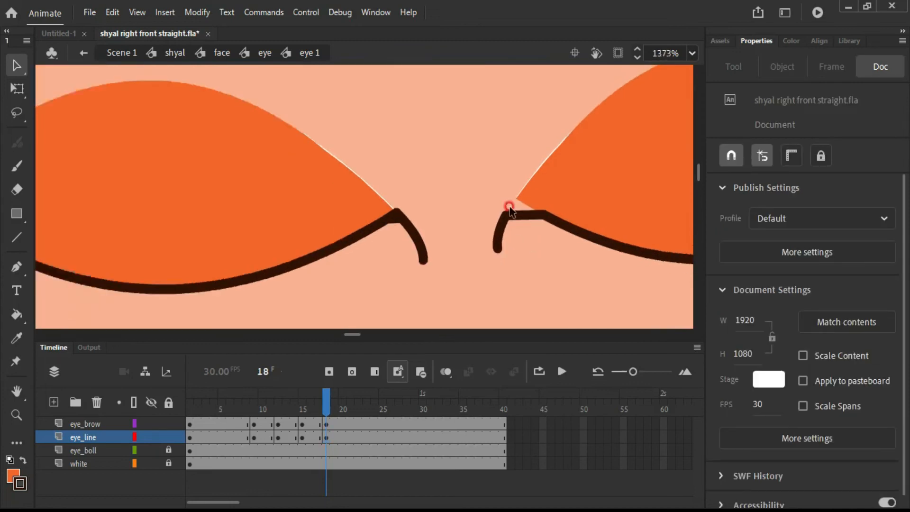
pyautogui.scroll(-2, 509, 207)
pyautogui.scroll(2, 513, 218)
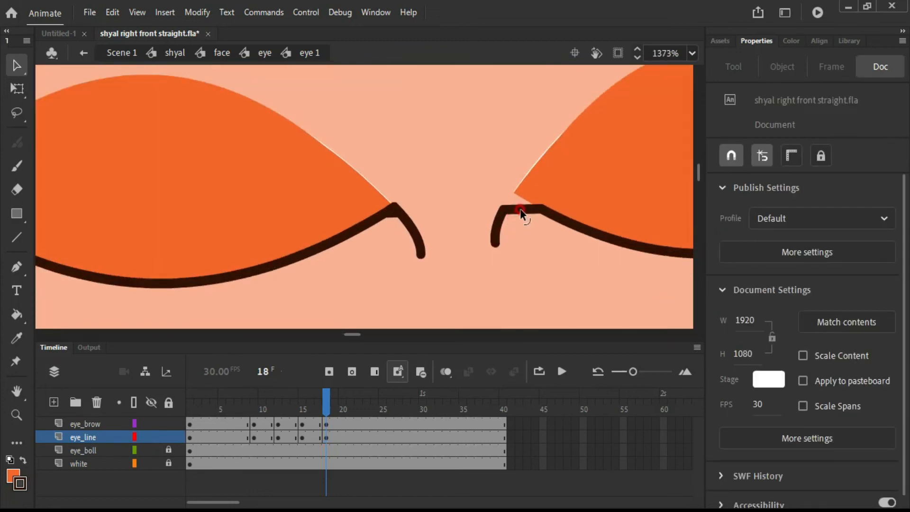
pyautogui.moveTo(520, 208); pyautogui.dragTo(519, 202)
pyautogui.scroll(-4, 469, 168)
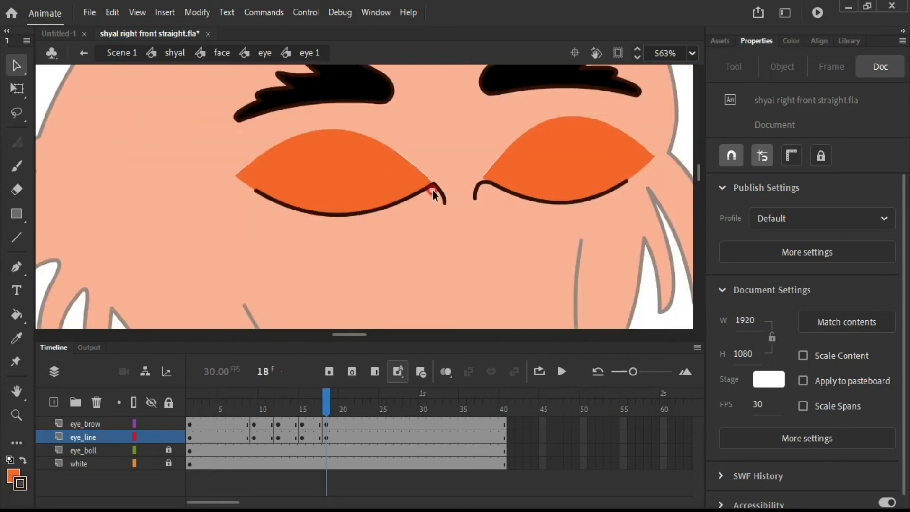
pyautogui.scroll(2, 466, 191)
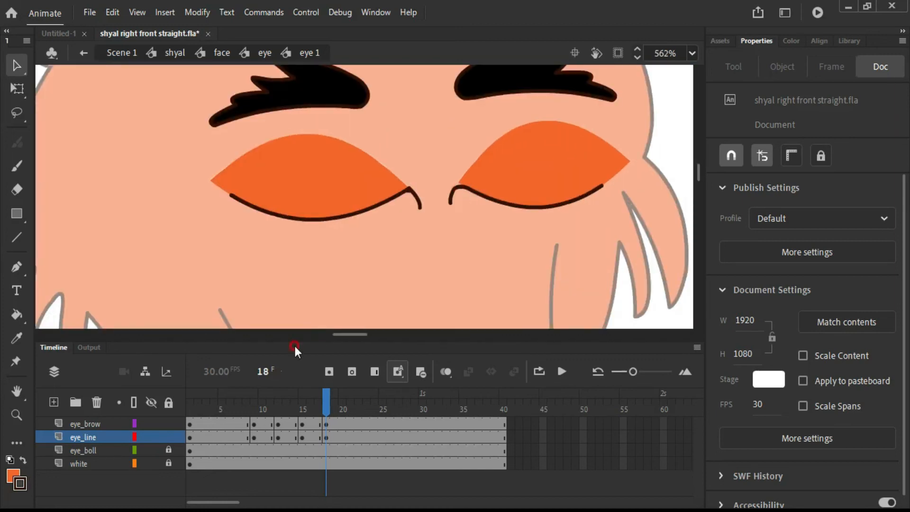
# Check the eyes on frame 15, and nudge both eyebrows slightly down on frame 18 of the eye_brow layer.
pyautogui.moveTo(302, 409); pyautogui.dragTo(306, 422)
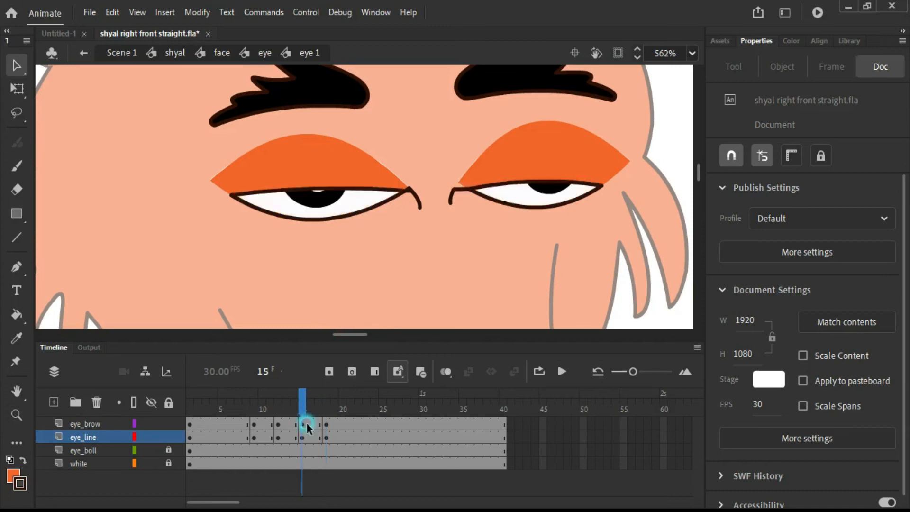
pyautogui.click(303, 436)
pyautogui.hotkey('ctrl', 'g')
pyautogui.click(326, 422)
pyautogui.scroll(-3, 359, 124)
pyautogui.scroll(2, 417, 92)
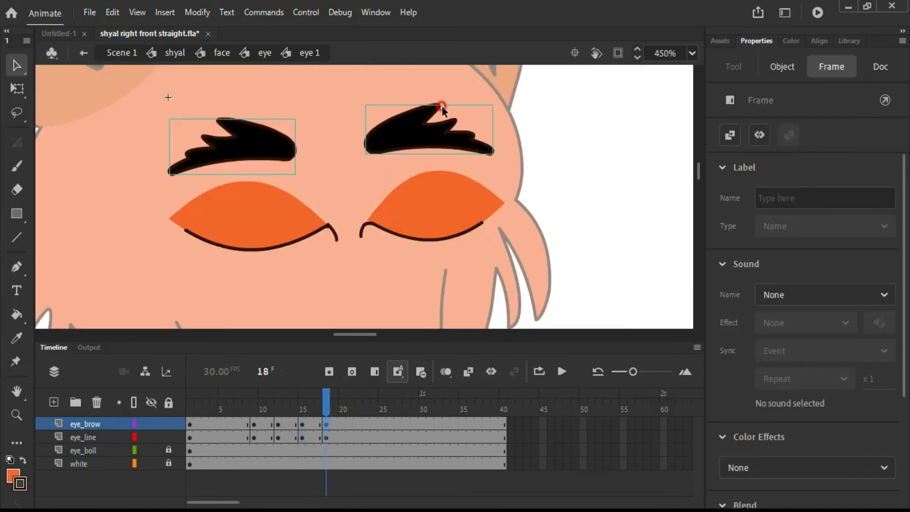
pyautogui.press('Down')
pyautogui.press('Down')
pyautogui.press('Down')
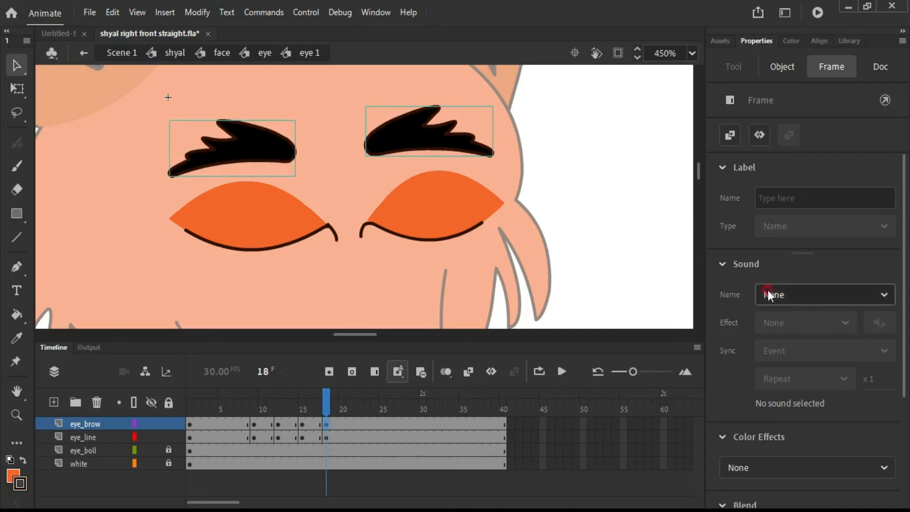
pyautogui.click(629, 268)
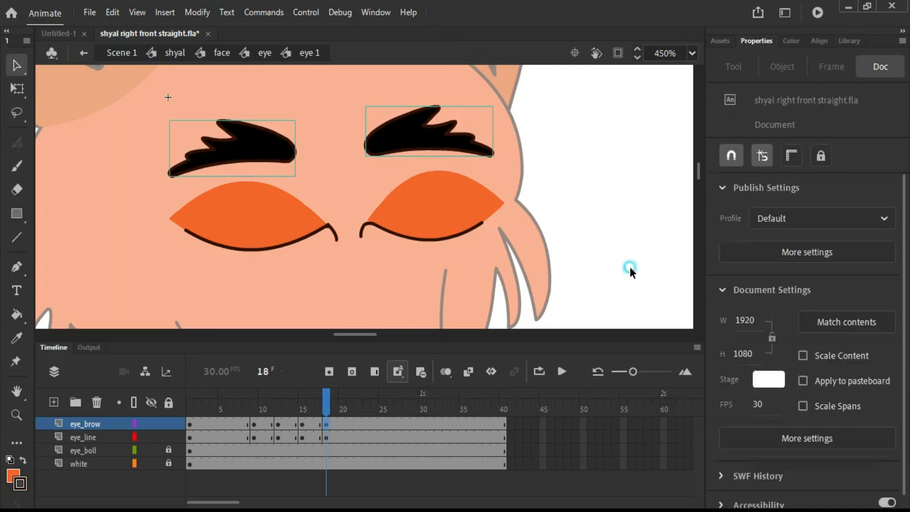
# Copy the half-closed eye pose from frame 15 of the eye_brow and eye_line layers to frame 24.
pyautogui.click(323, 441)
pyautogui.click(518, 232)
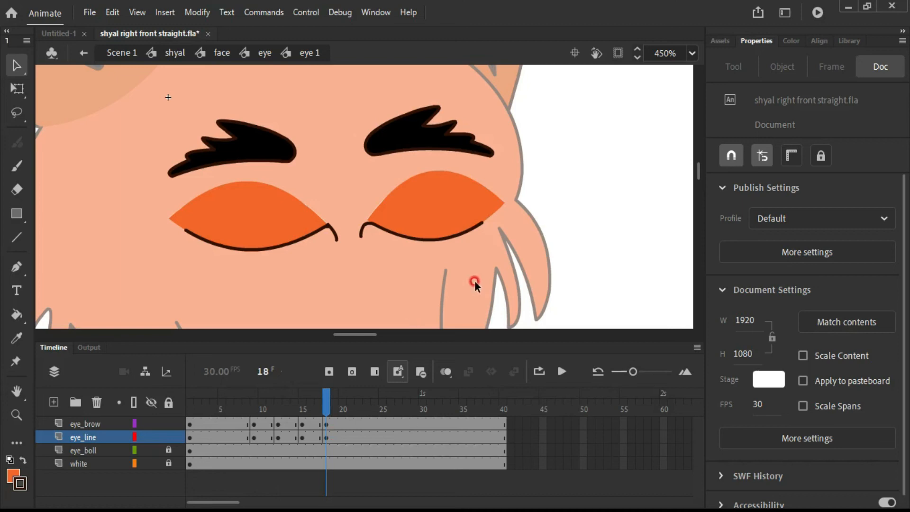
pyautogui.click(302, 423)
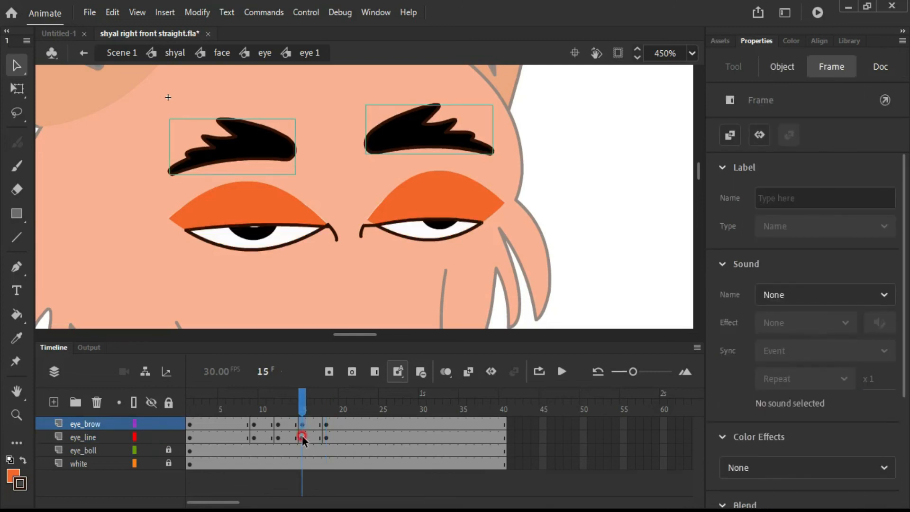
pyautogui.click(302, 436)
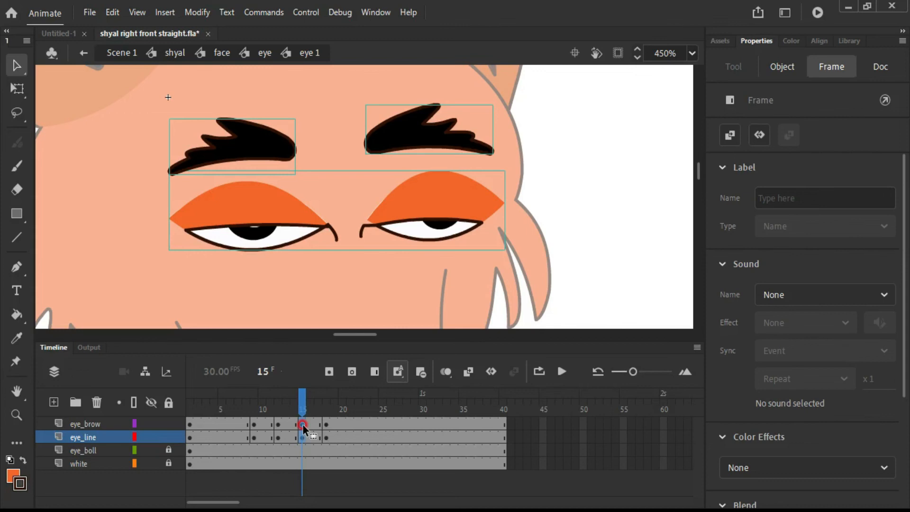
pyautogui.click(235, 423)
pyautogui.moveTo(291, 429); pyautogui.dragTo(303, 431)
pyautogui.moveTo(302, 425); pyautogui.dragTo(303, 425)
pyautogui.press('F6')
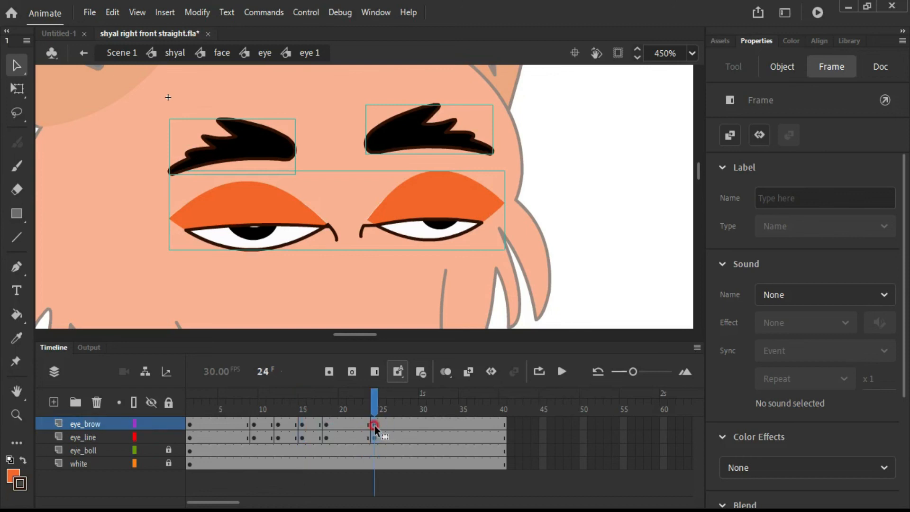
pyautogui.moveTo(381, 450); pyautogui.dragTo(374, 408)
# Copy the frame 12 keyframes of the eye_brow and eye_line layers to frame 27.
pyautogui.click(261, 446)
pyautogui.click(277, 423)
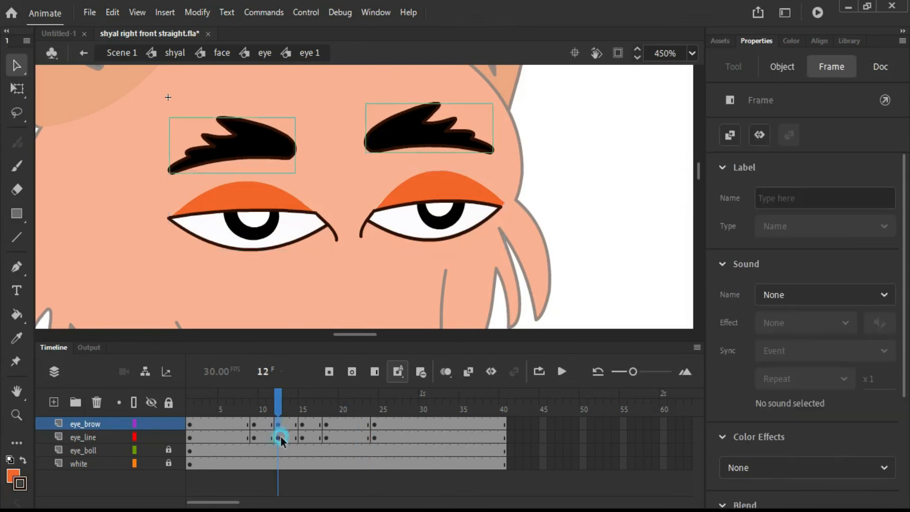
pyautogui.click(277, 436)
pyautogui.moveTo(278, 437); pyautogui.dragTo(277, 427)
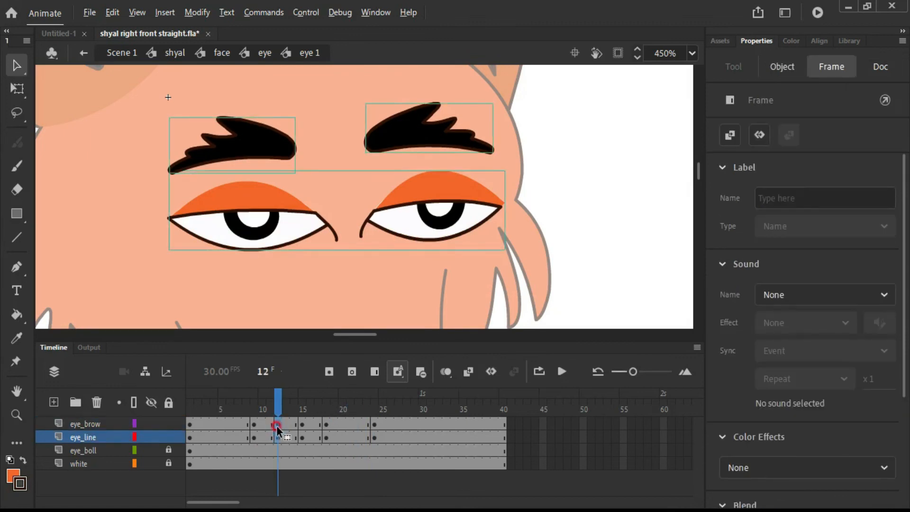
pyautogui.moveTo(335, 417); pyautogui.dragTo(379, 413)
pyautogui.click(399, 423)
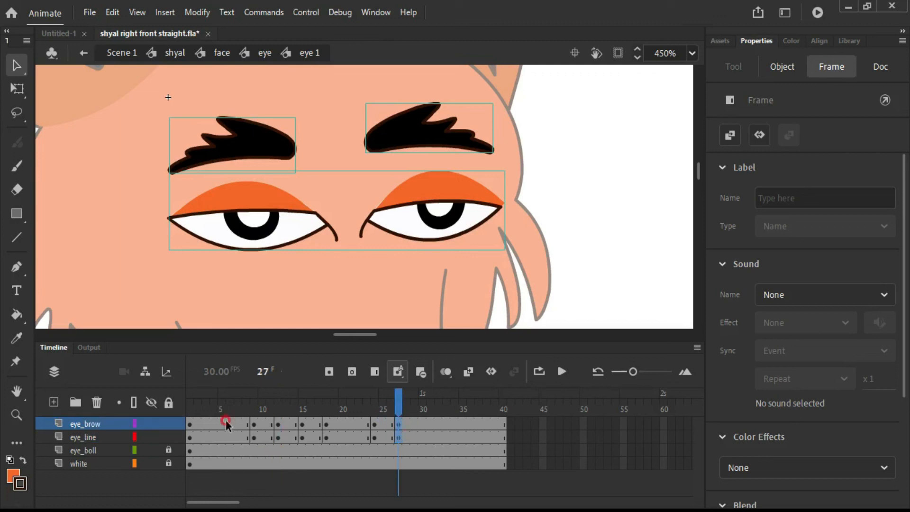
# On the eye_brow and eye_line layers, copy the frame 9 pose to frame 30 and the open-eye pose to frame 33.
pyautogui.click(257, 421)
pyautogui.moveTo(255, 437); pyautogui.dragTo(421, 425)
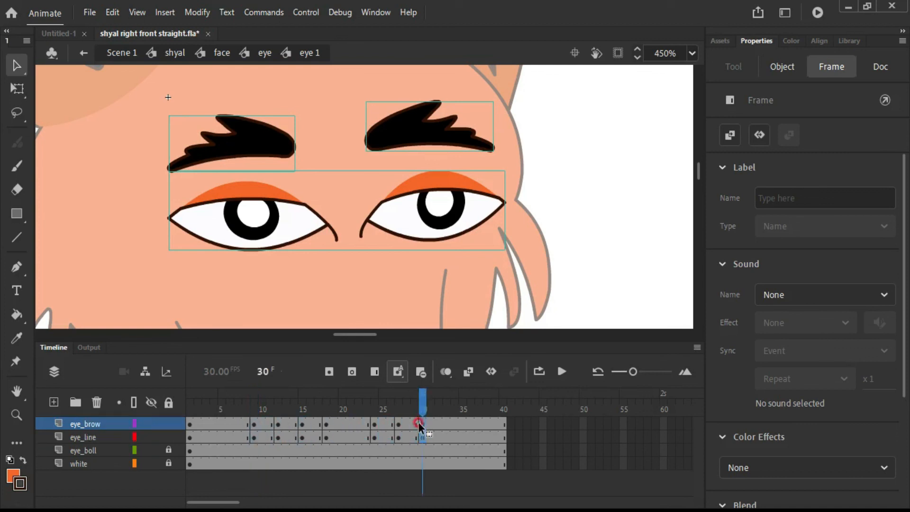
pyautogui.click(246, 423)
pyautogui.click(246, 436)
pyautogui.moveTo(246, 430); pyautogui.dragTo(188, 407)
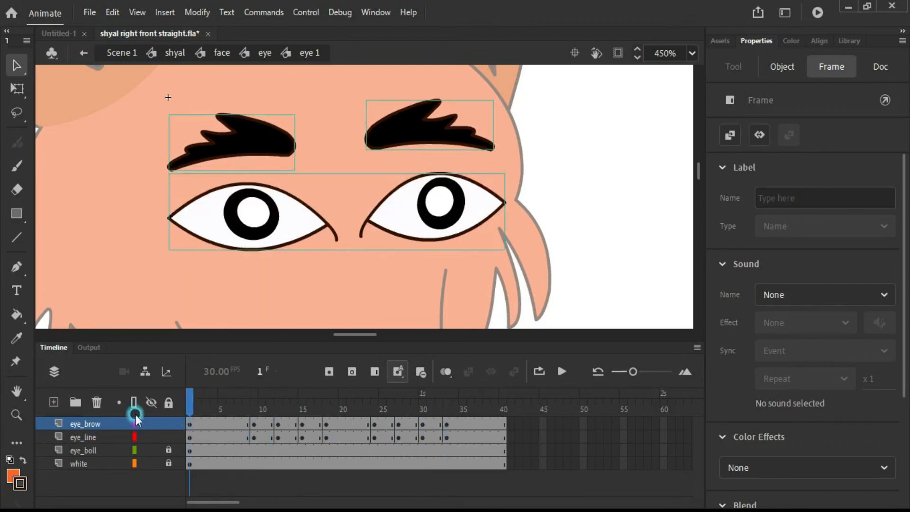
# Play back the blink inside the eye 1 symbol and view it with the fox's whole head visible.
pyautogui.click(560, 372)
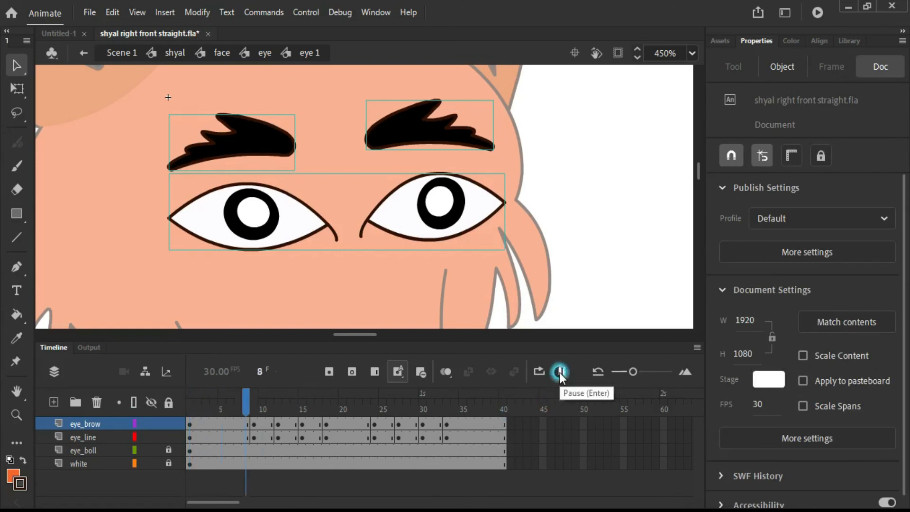
pyautogui.click(561, 373)
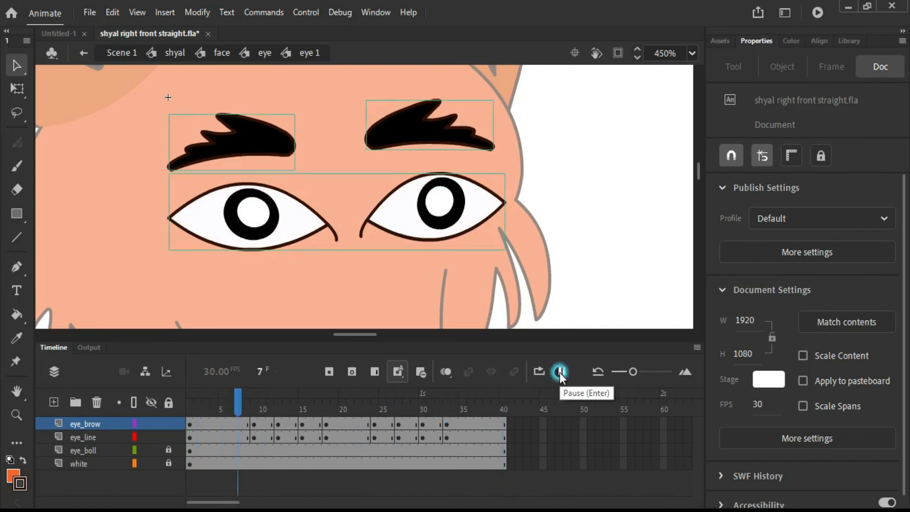
pyautogui.click(462, 287)
pyautogui.scroll(-5, 469, 244)
pyautogui.scroll(2, 431, 201)
pyautogui.scroll(-2, 452, 201)
pyautogui.scroll(-5, 453, 160)
pyautogui.scroll(2, 416, 170)
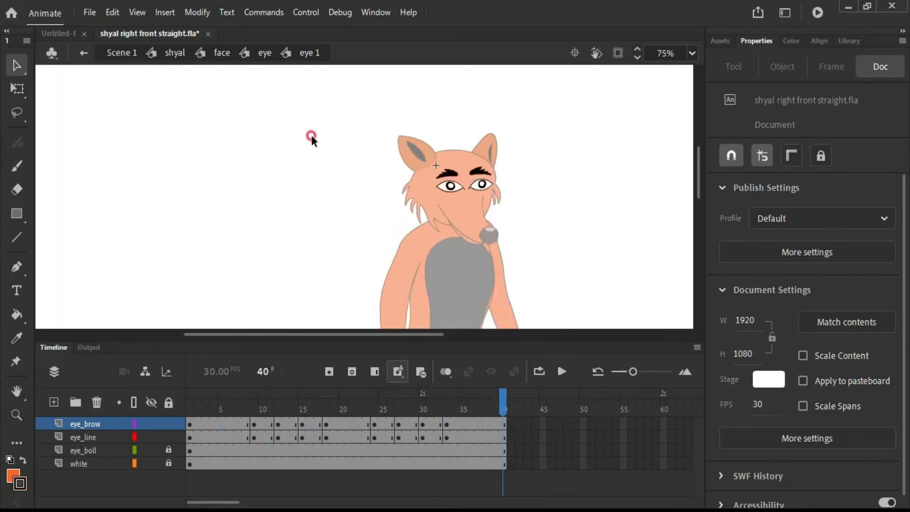
# Return to the parent eye symbol and extend its eye_1 layer to frame 40.
pyautogui.click(265, 52)
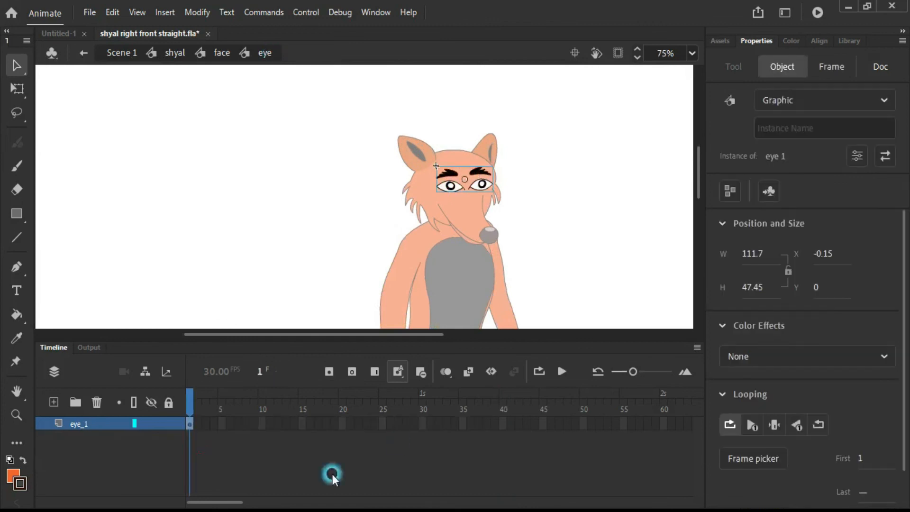
pyautogui.click(505, 422)
pyautogui.press('F5')
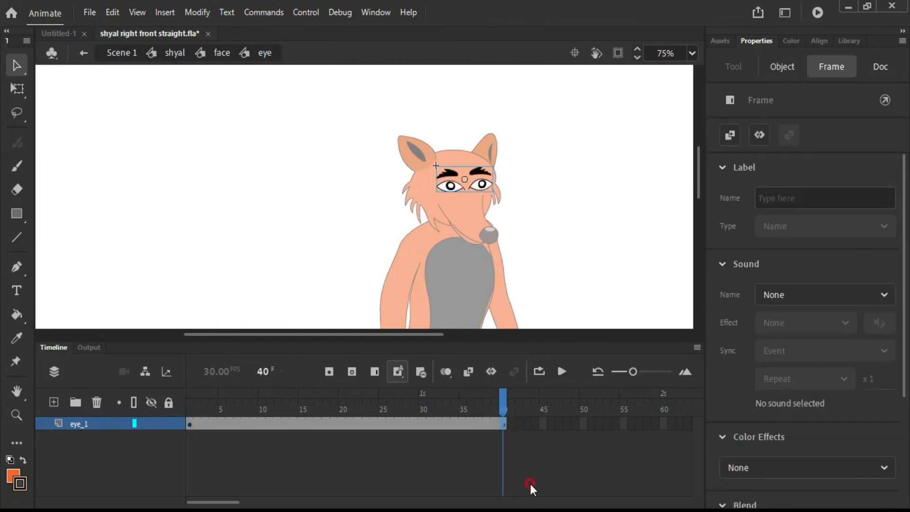
# Play back the blink several times inside the eye symbol.
pyautogui.click(563, 371)
pyautogui.click(564, 371)
pyautogui.click(564, 372)
pyautogui.click(564, 371)
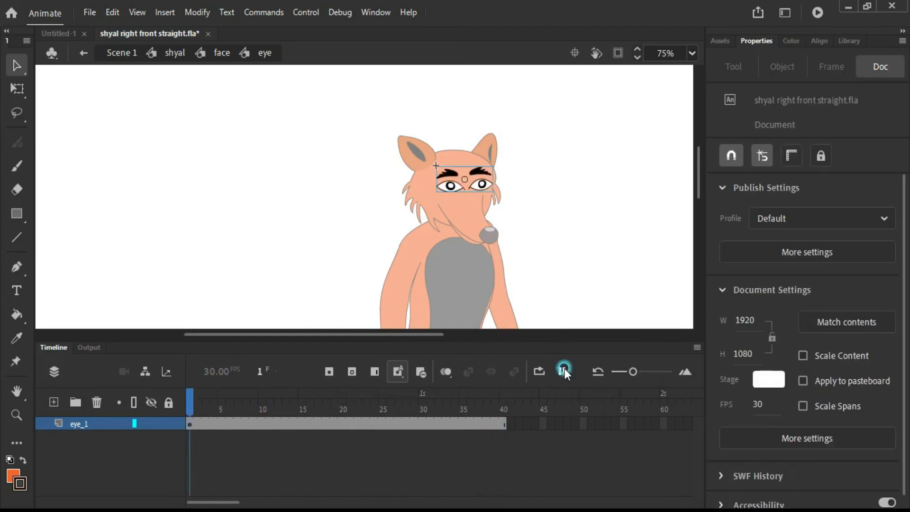
pyautogui.click(564, 371)
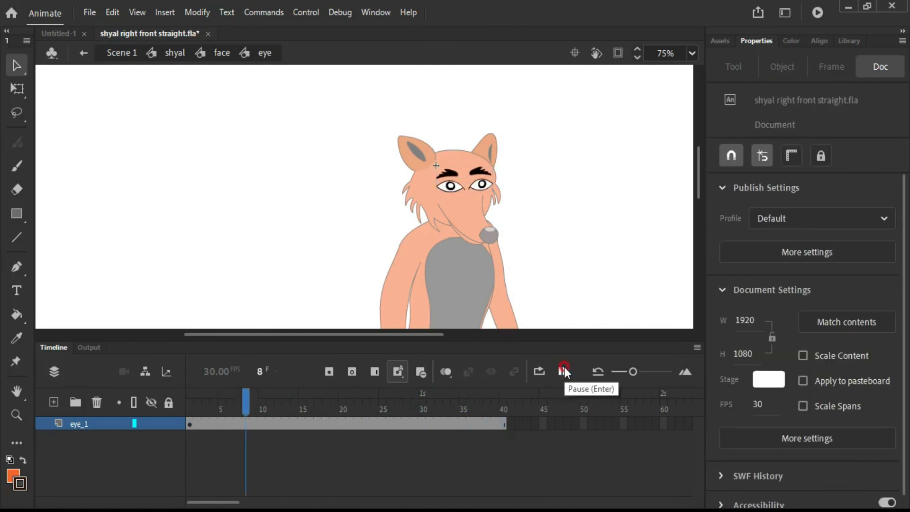
# Return to the face symbol and extend all its layers, from mouth to left_ear, to frame 40.
pyautogui.doubleClick(382, 136)
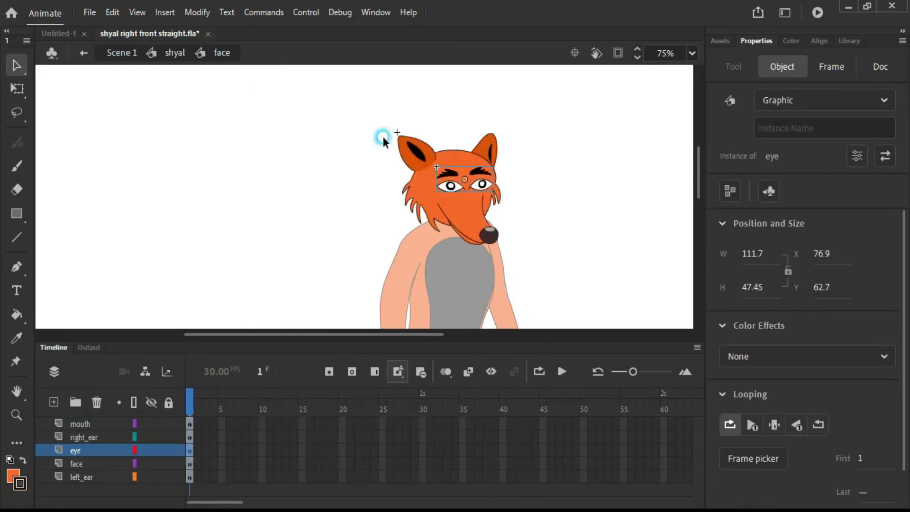
pyautogui.moveTo(503, 418); pyautogui.dragTo(504, 497)
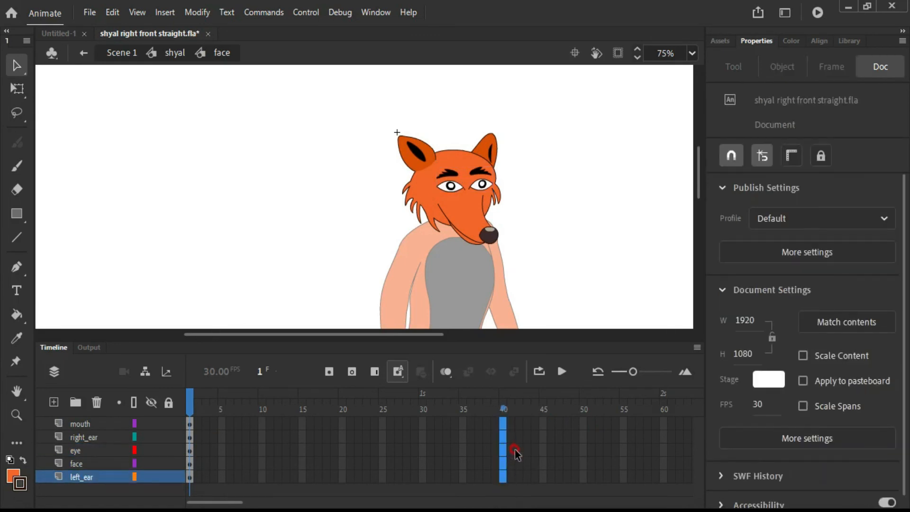
pyautogui.press('F5')
pyautogui.moveTo(128, 435); pyautogui.dragTo(171, 455)
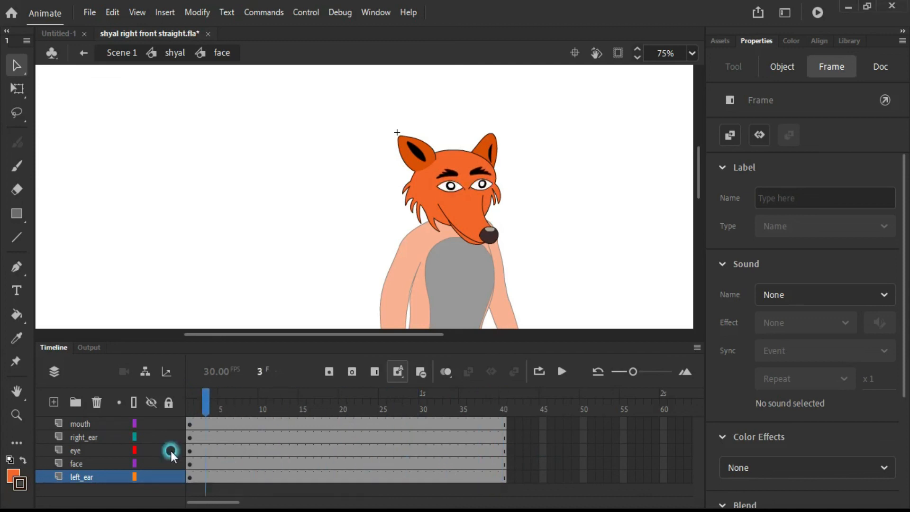
pyautogui.click(444, 109)
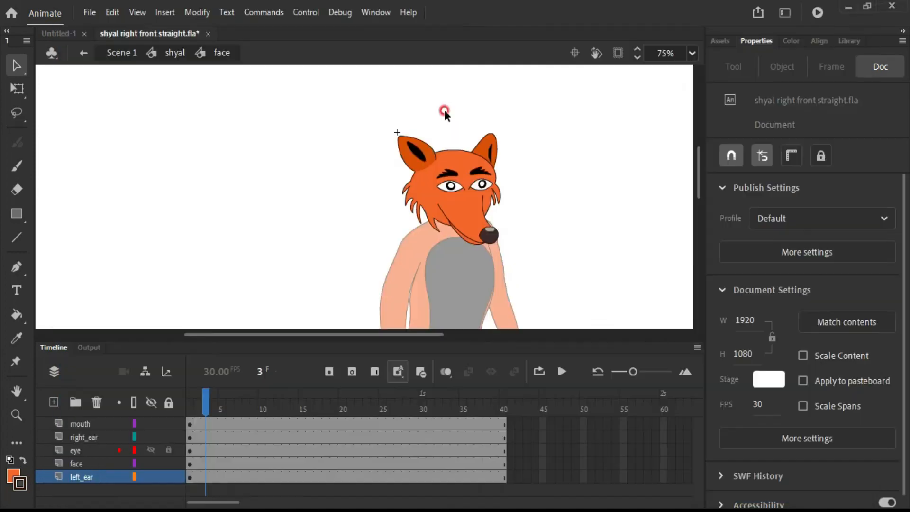
# Return to the shyal symbol and extend all its body-part layers to frame 40.
pyautogui.click(169, 54)
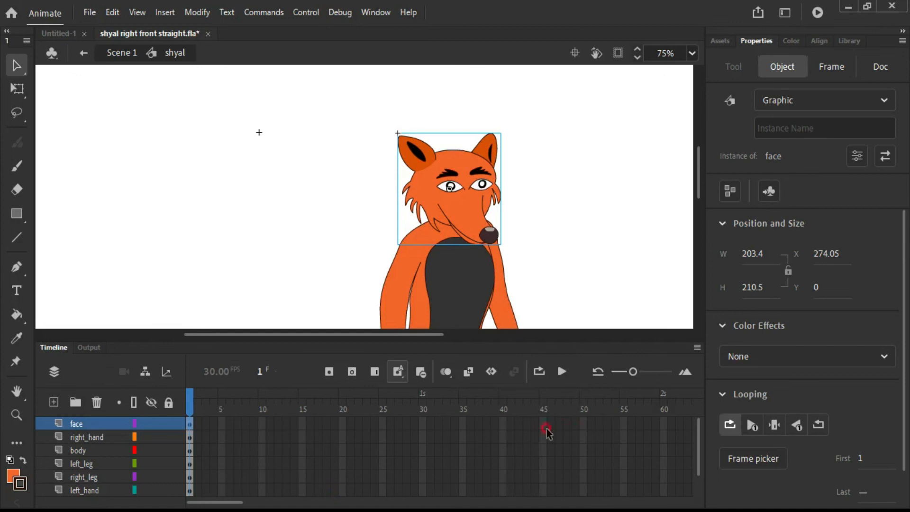
pyautogui.moveTo(503, 422); pyautogui.dragTo(503, 497)
pyautogui.click(518, 439)
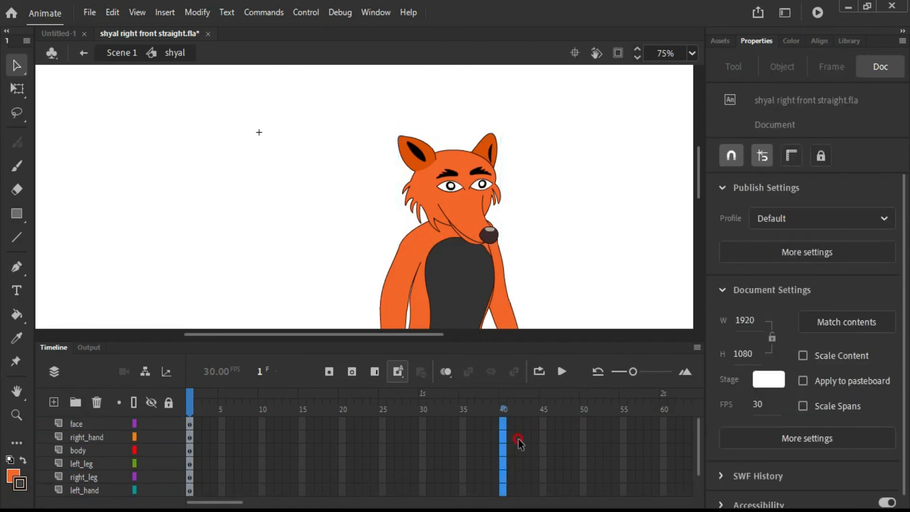
pyautogui.press('F5')
# Scrub and play the timeline of the shyal symbol to check the blink.
pyautogui.moveTo(502, 400)
pyautogui.mouseDown()
pyautogui.moveTo(89, 411)
pyautogui.moveTo(362, 389)
pyautogui.mouseUp()
pyautogui.click(561, 371)
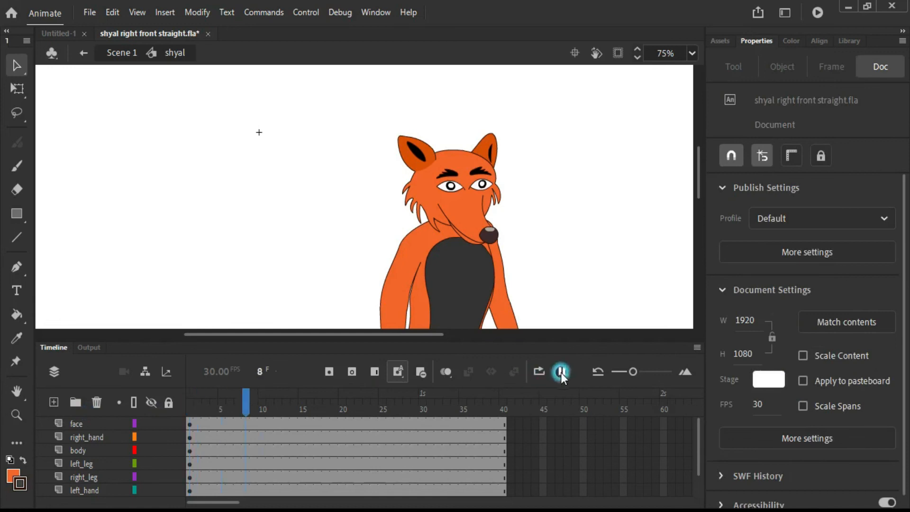
pyautogui.click(487, 417)
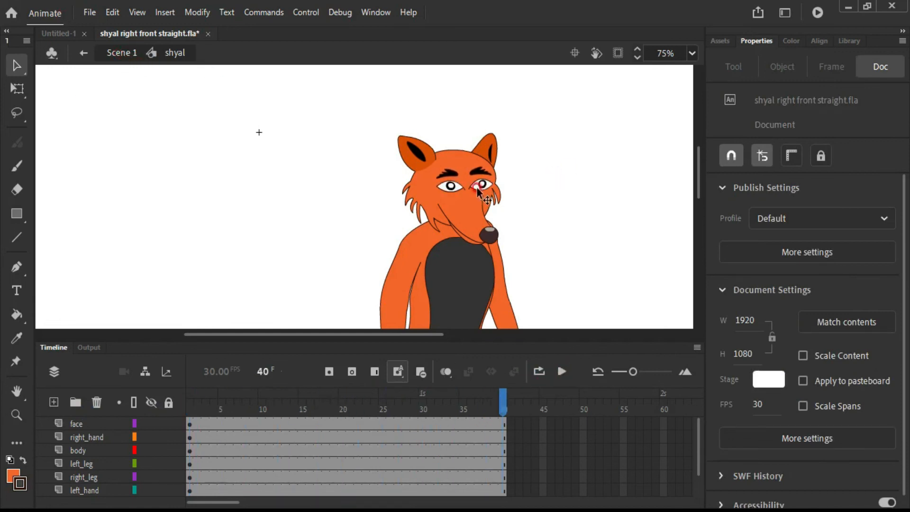
# Return to Scene 1, bring the full fox into view, and extend the shyal layer to frame 40.
pyautogui.click(111, 53)
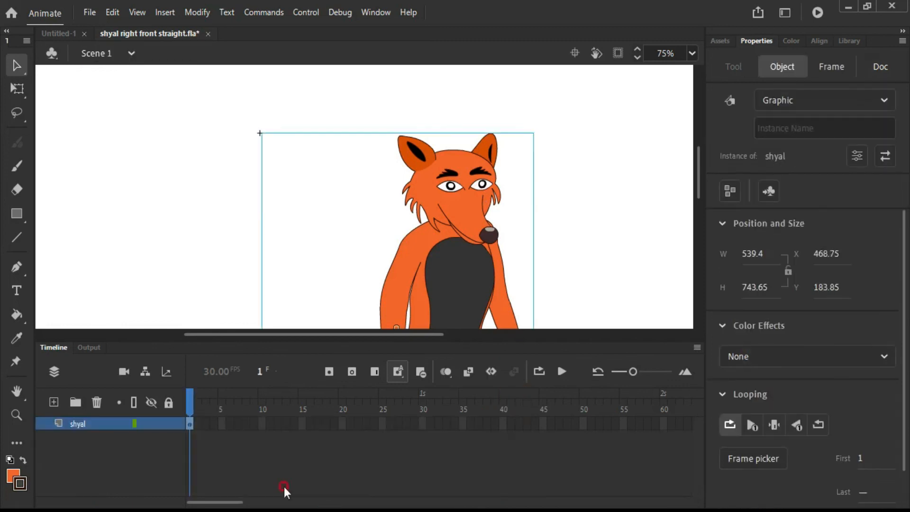
pyautogui.click(543, 446)
pyautogui.click(502, 427)
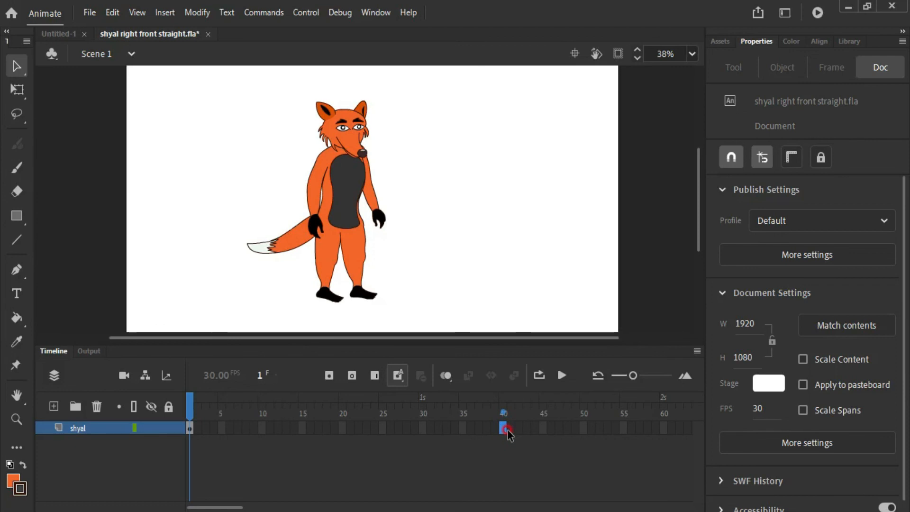
pyautogui.press('F5')
# Play the Scene 1 timeline from frame 1 to check the blink on the full character.
pyautogui.moveTo(505, 416); pyautogui.dragTo(136, 457)
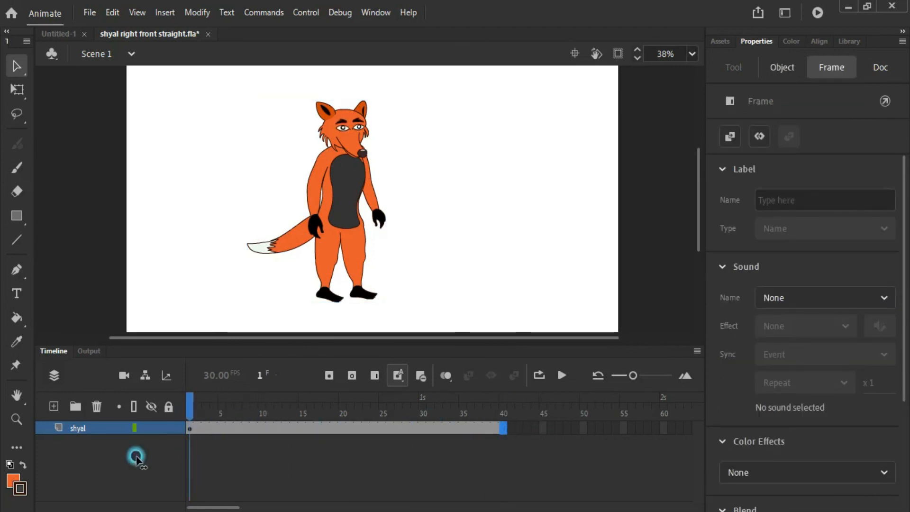
pyautogui.click(561, 376)
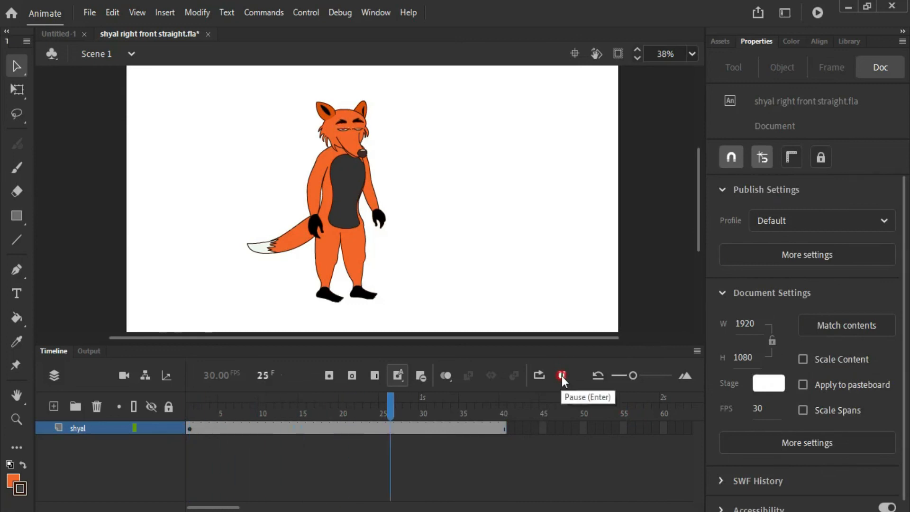
pyautogui.click(561, 375)
# Extend the shyal layer in Scene 1 to frame 240 so the blink repeats.
pyautogui.moveTo(217, 506); pyautogui.dragTo(393, 507)
pyautogui.click(383, 427)
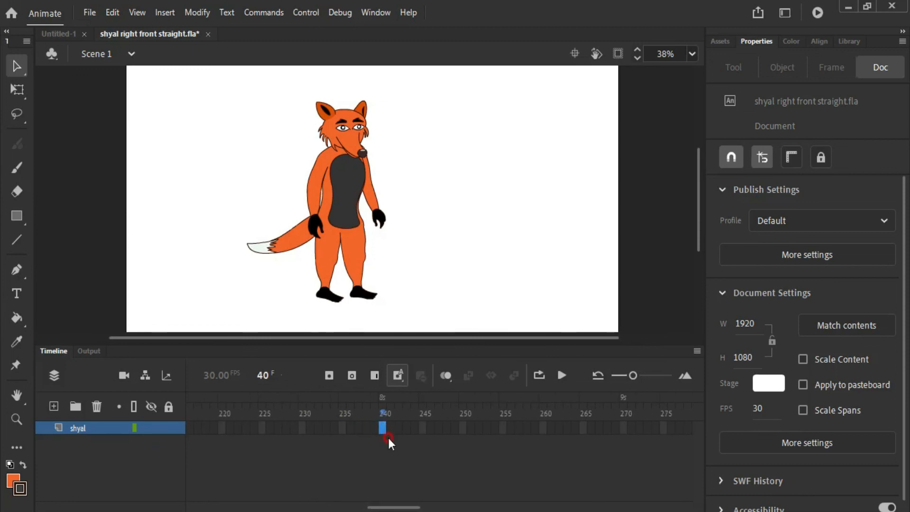
pyautogui.press('F5')
# Play the extended Scene 1 timeline from frame 1 to review the looping blink, then pause it.
pyautogui.moveTo(382, 418); pyautogui.dragTo(83, 458)
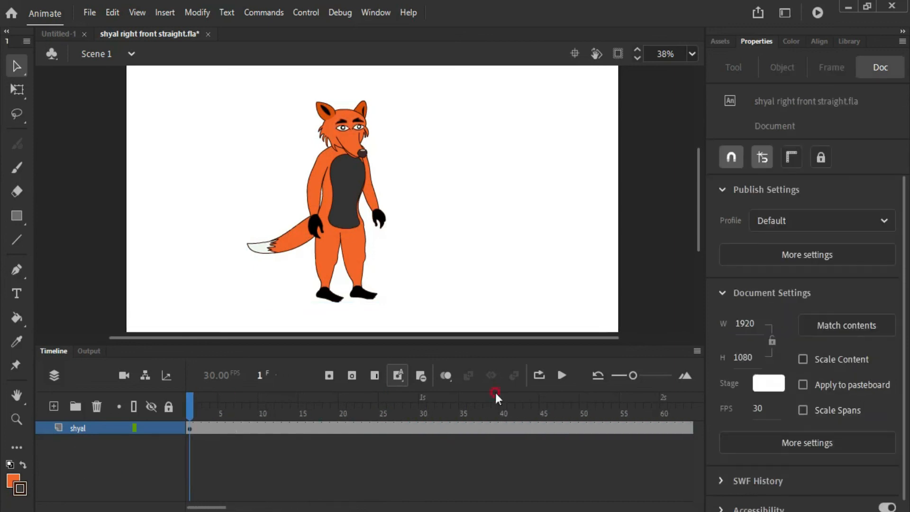
pyautogui.click(562, 379)
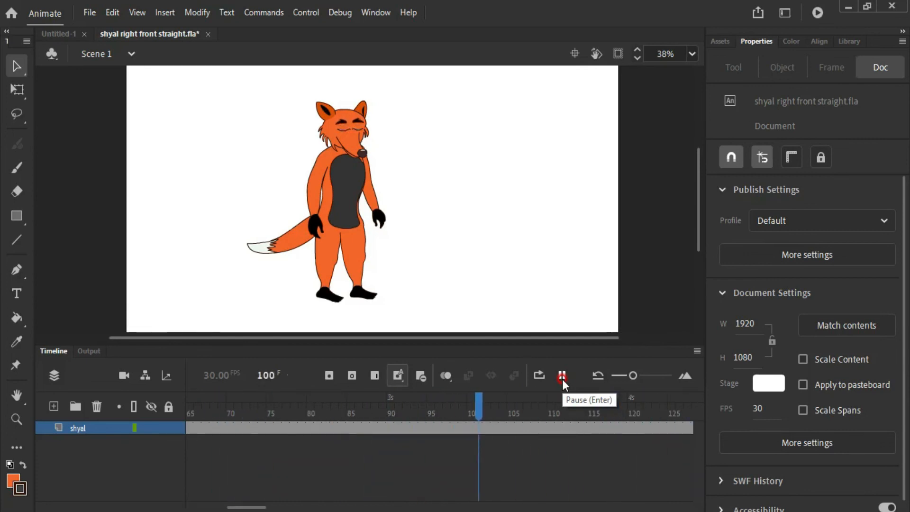
pyautogui.click(562, 377)
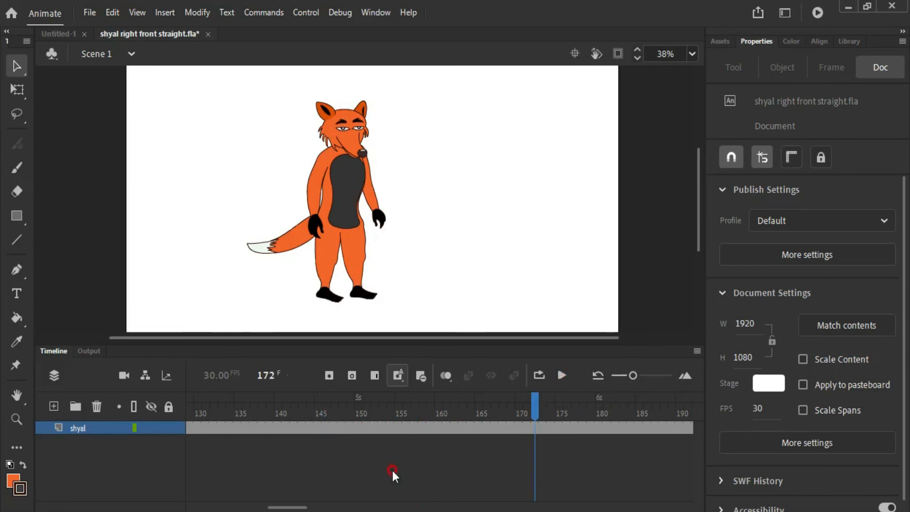